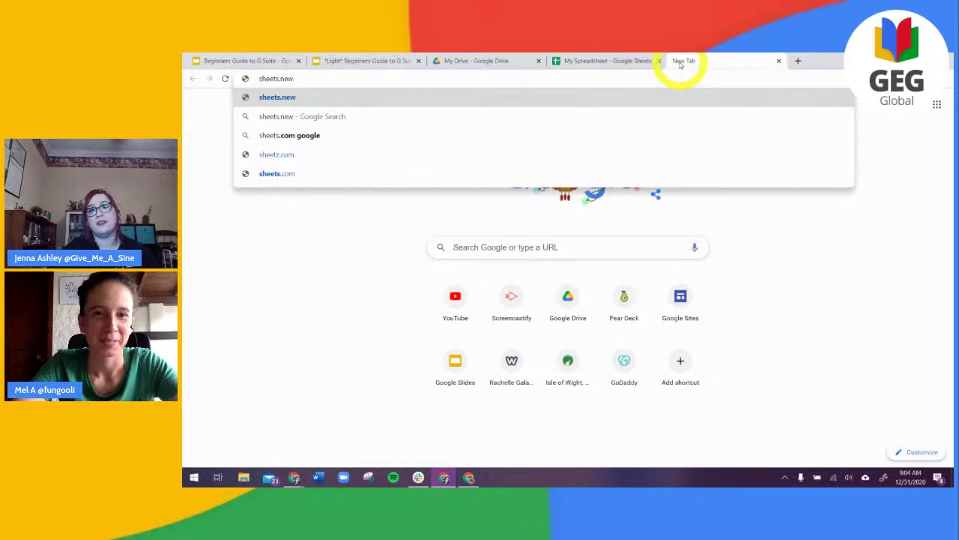
Load sheets.new to create a blank spreadsheet
key(Return)
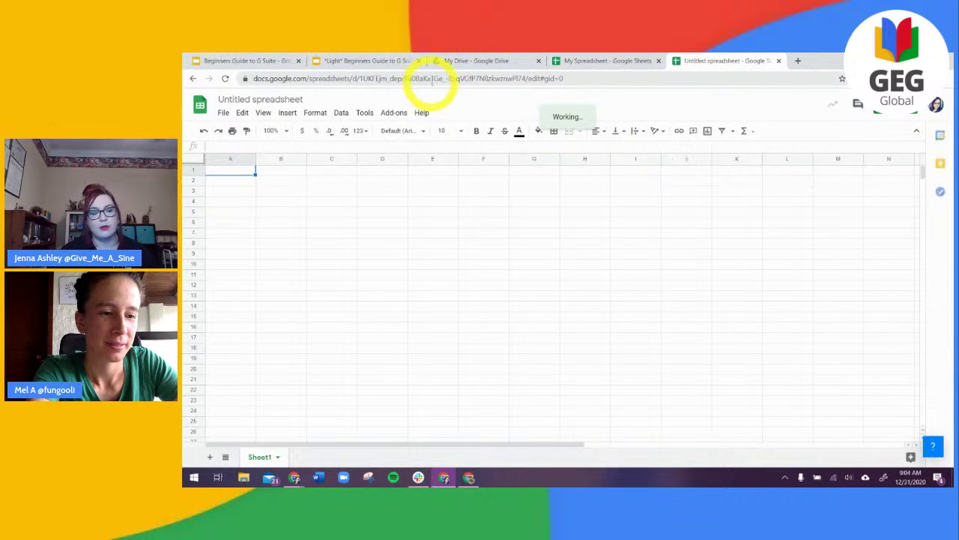
Create a blank Google Sheets spreadsheet inside the Sheets folder of My Drive and bring it into view
click(478, 60)
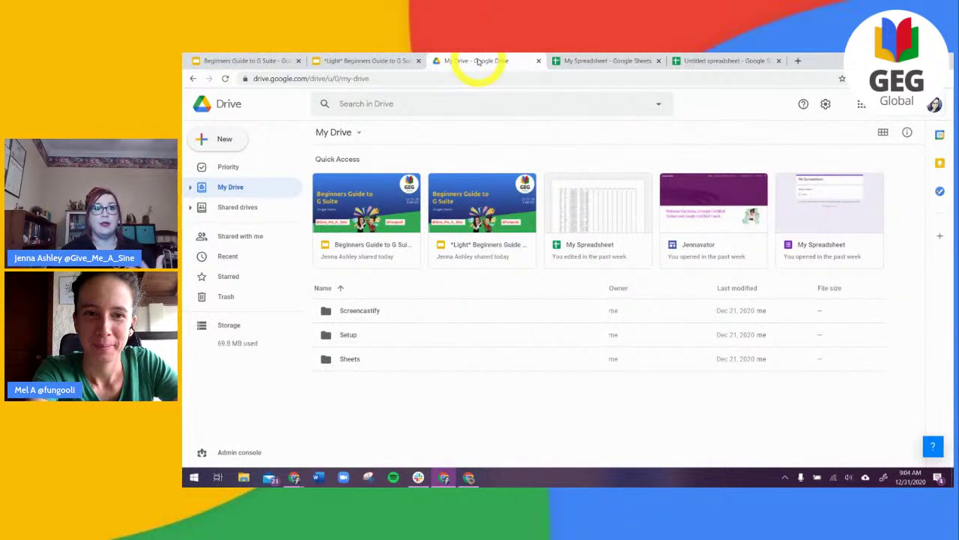
double_click(349, 359)
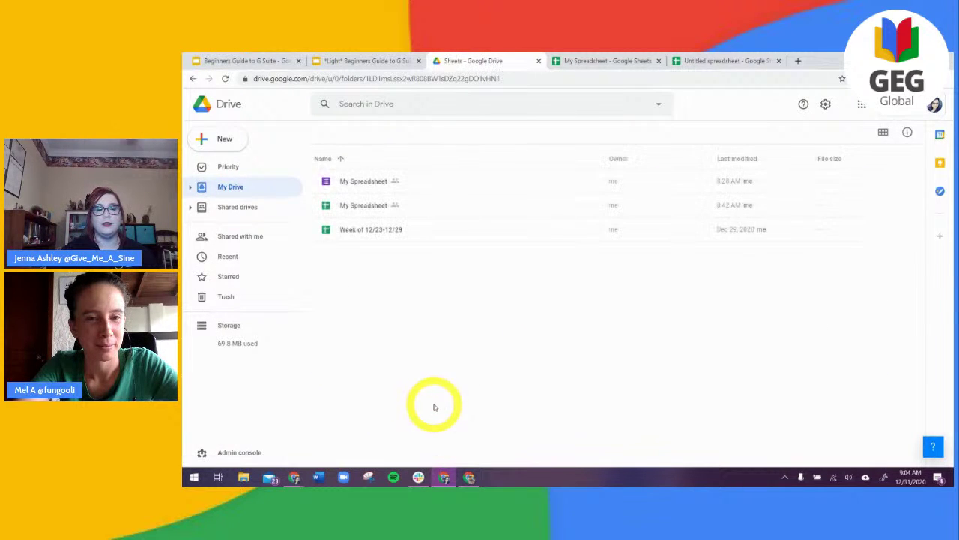
click(222, 141)
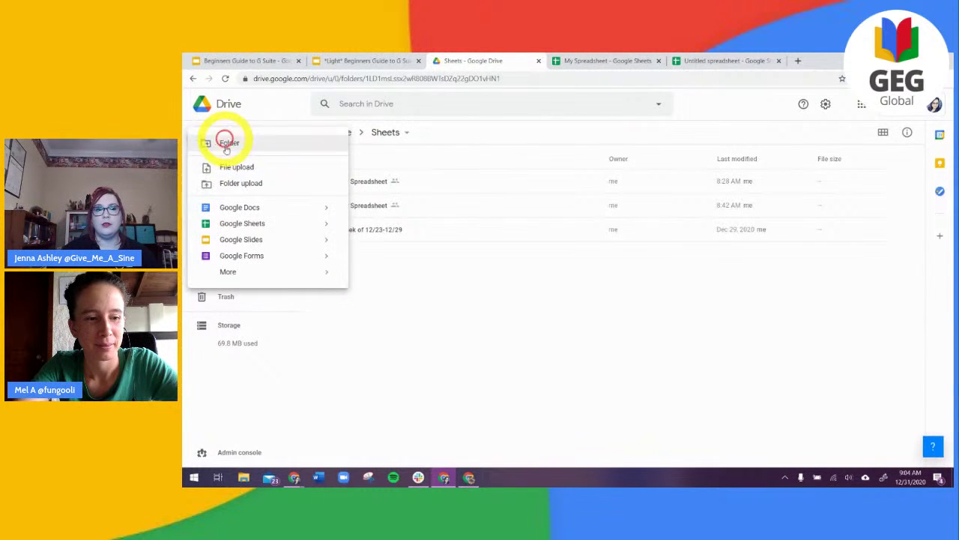
click(241, 224)
click(464, 60)
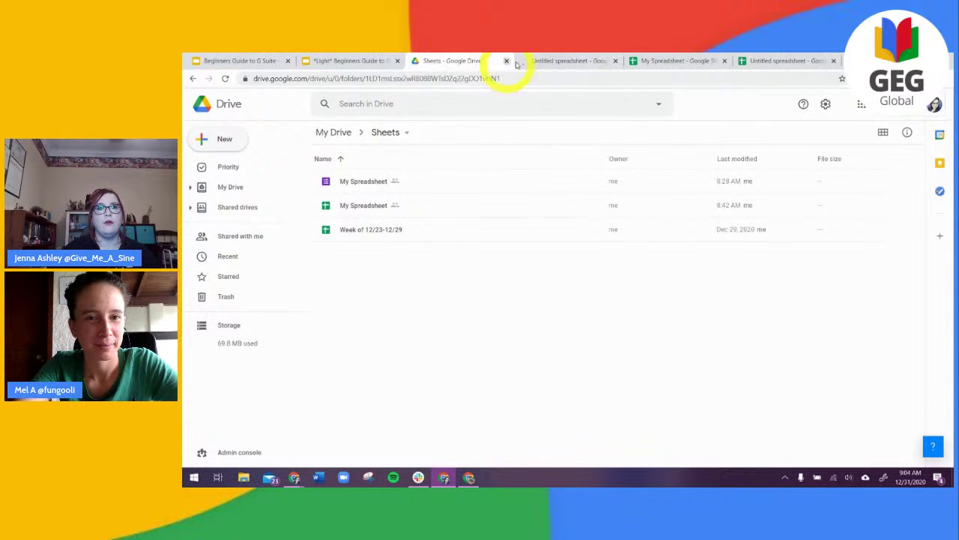
click(546, 60)
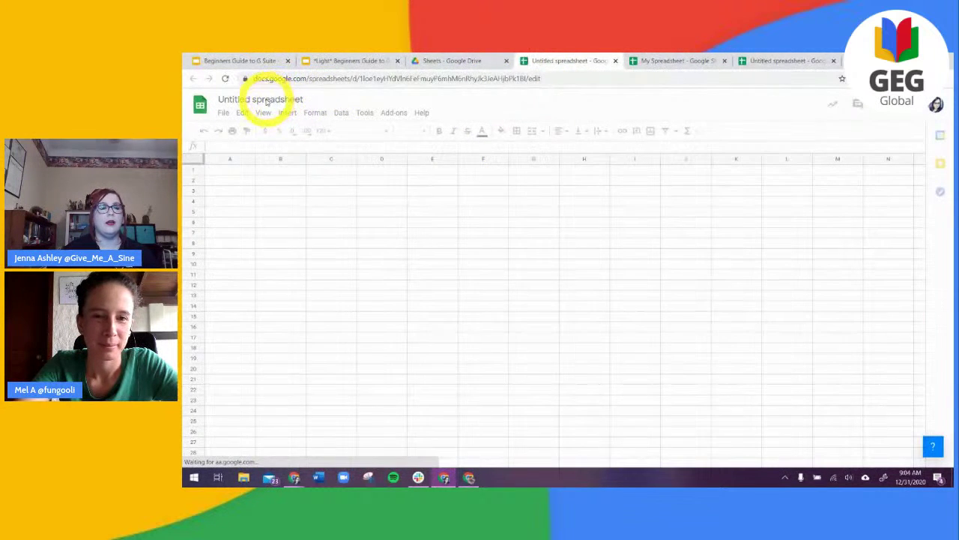
Rename the new untitled spreadsheet as temporary
click(256, 100)
text(temporaryu)
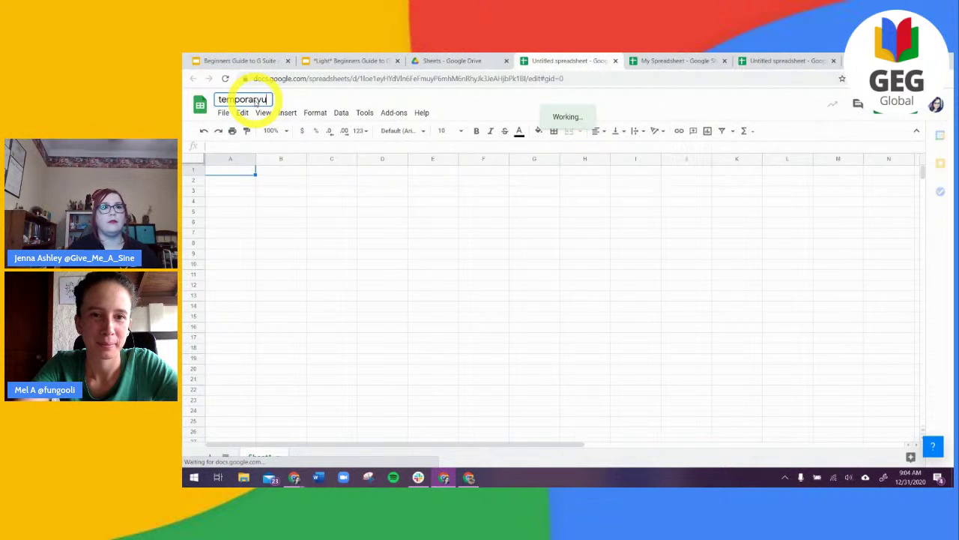
key(Return)
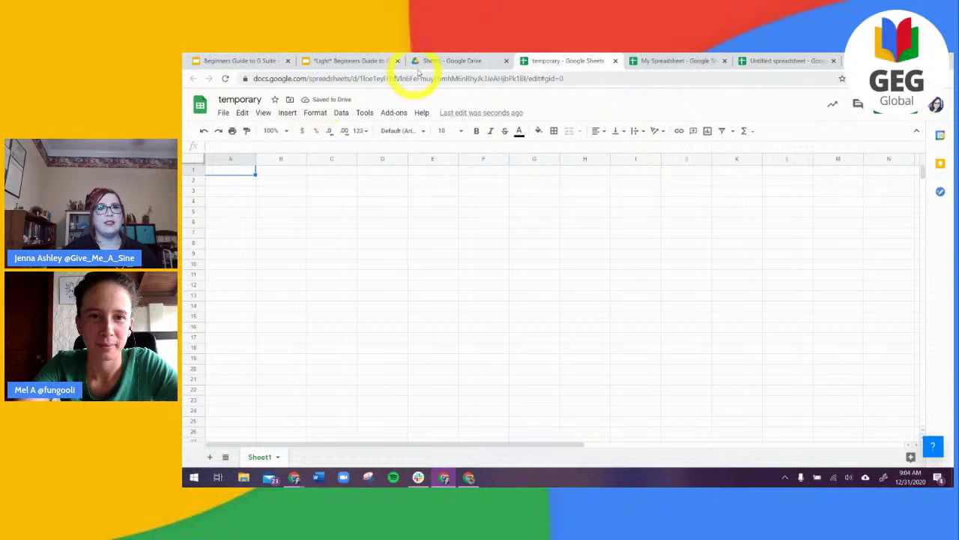
Refresh the Sheets folder in Drive to check for the temporary file, and close that spreadsheet
click(457, 60)
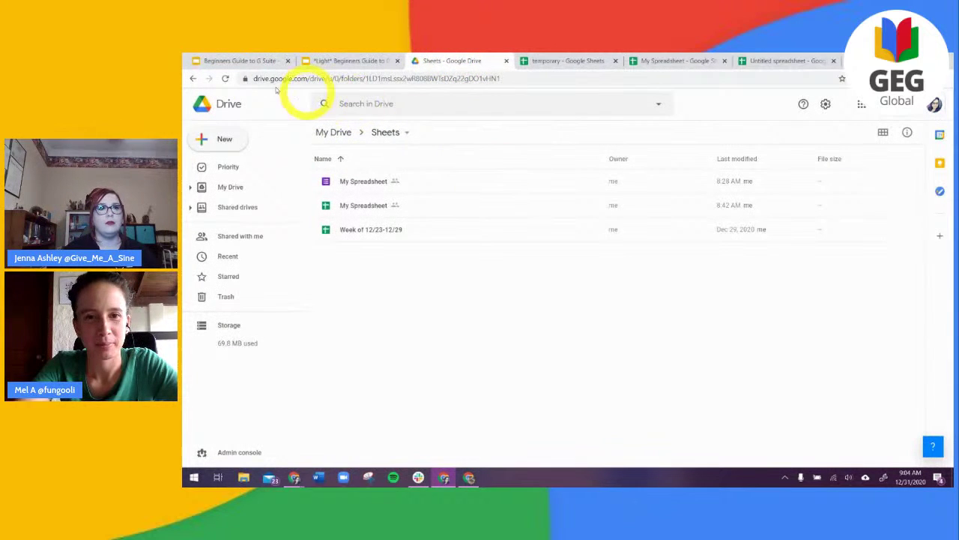
click(225, 78)
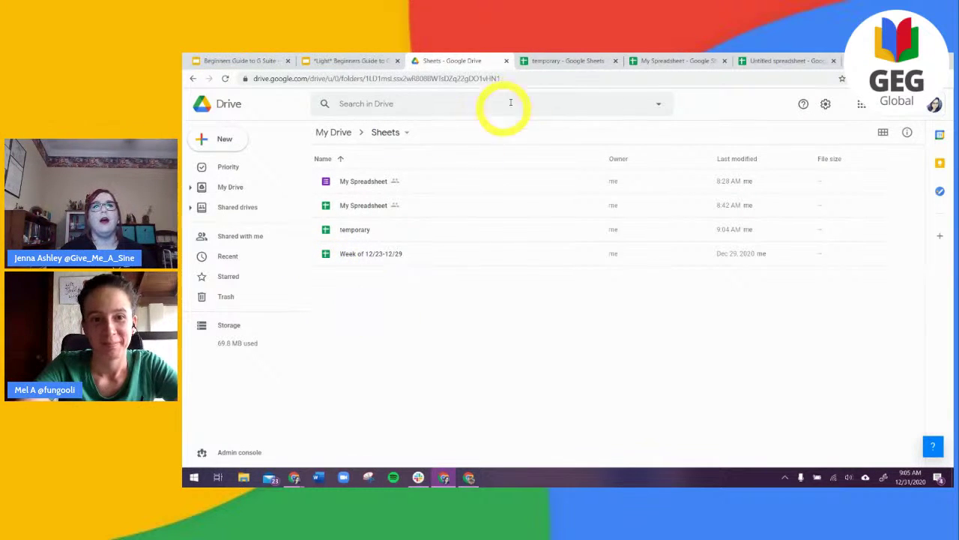
click(615, 62)
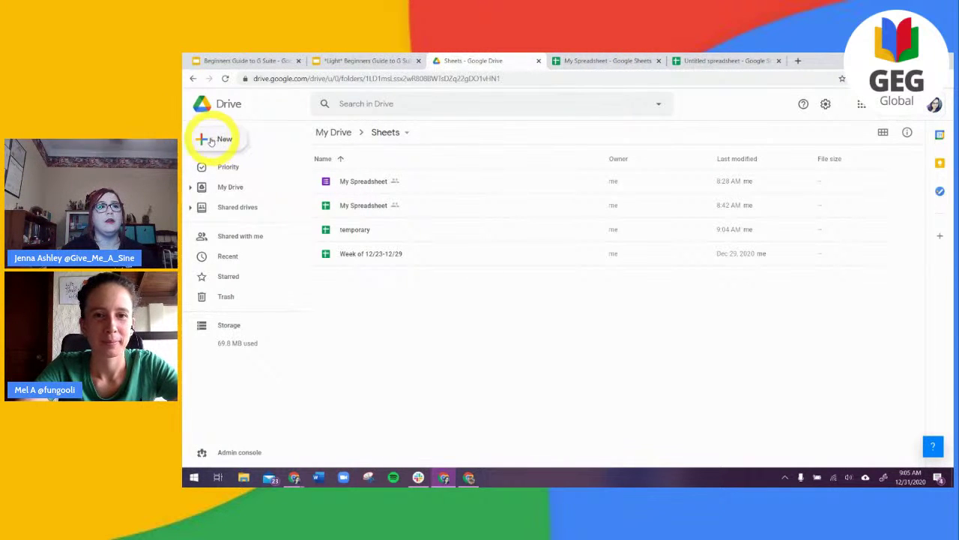
Start a new Google Sheets file from a template within the Sheets folder, opening the template gallery
click(203, 138)
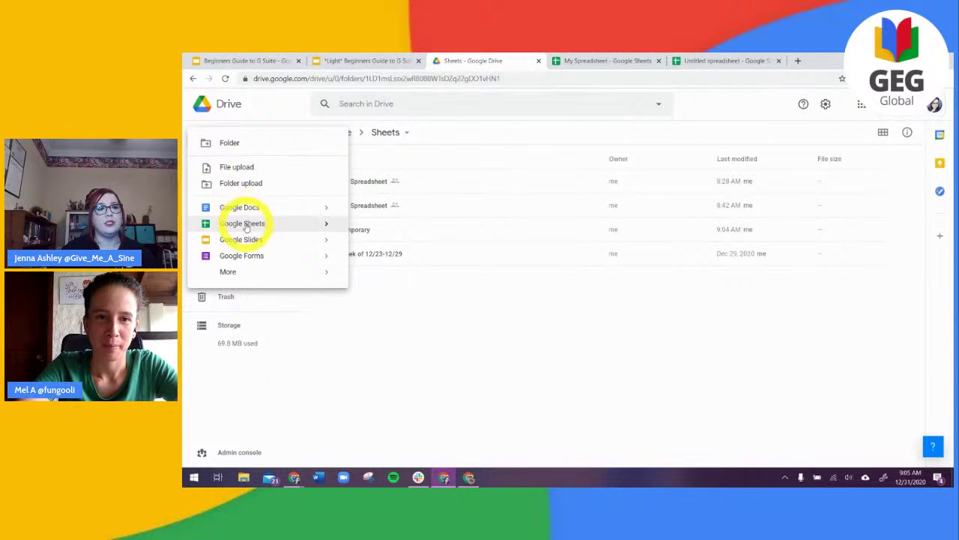
click(325, 225)
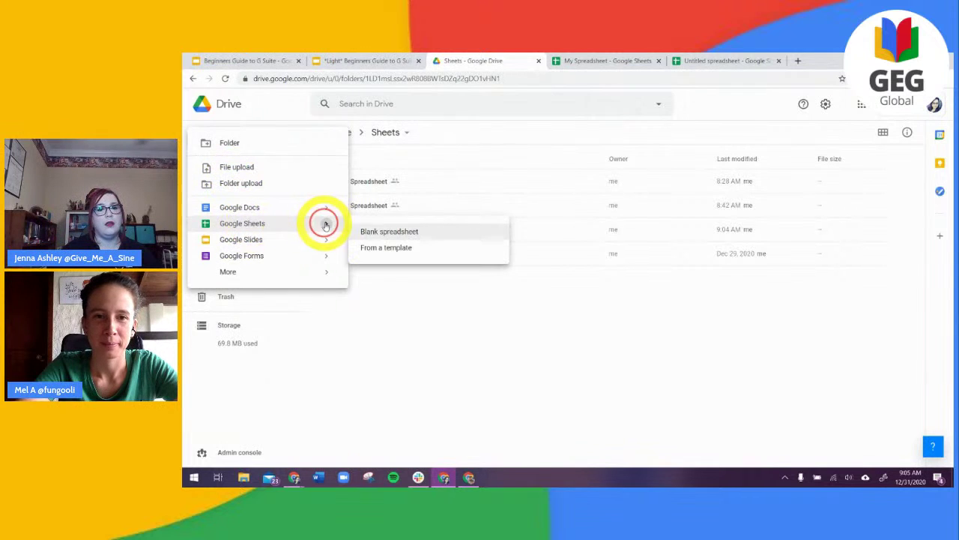
click(390, 249)
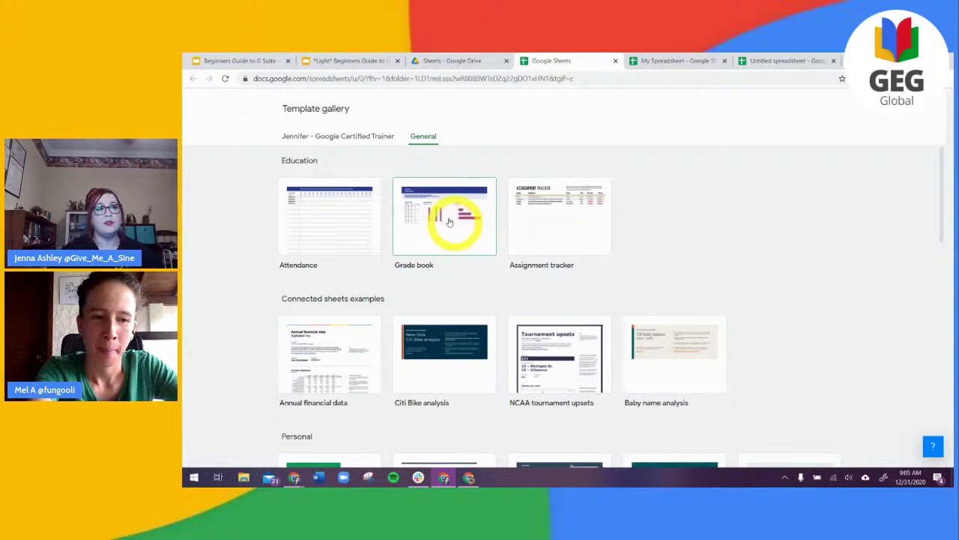
Examine the organization's own templates and all categories of general templates in the template gallery
click(346, 139)
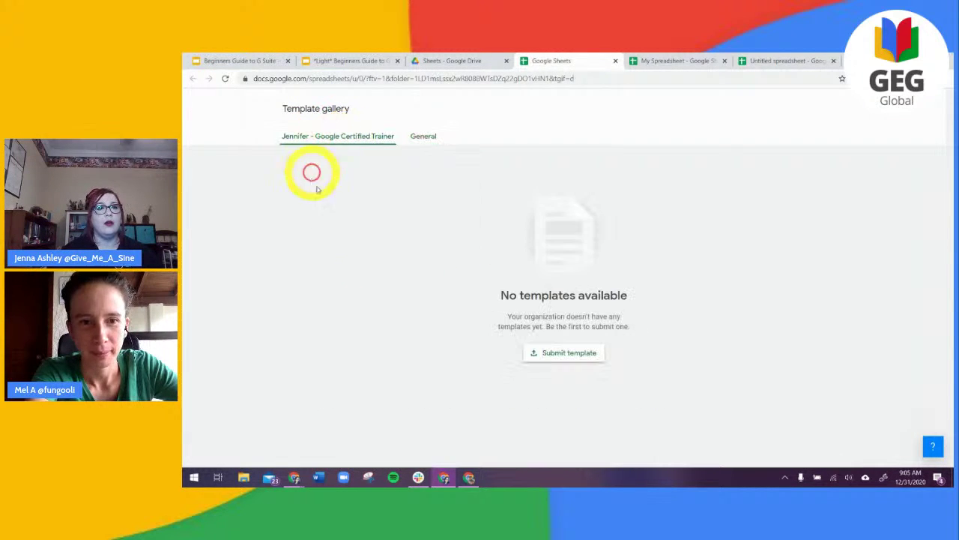
click(422, 140)
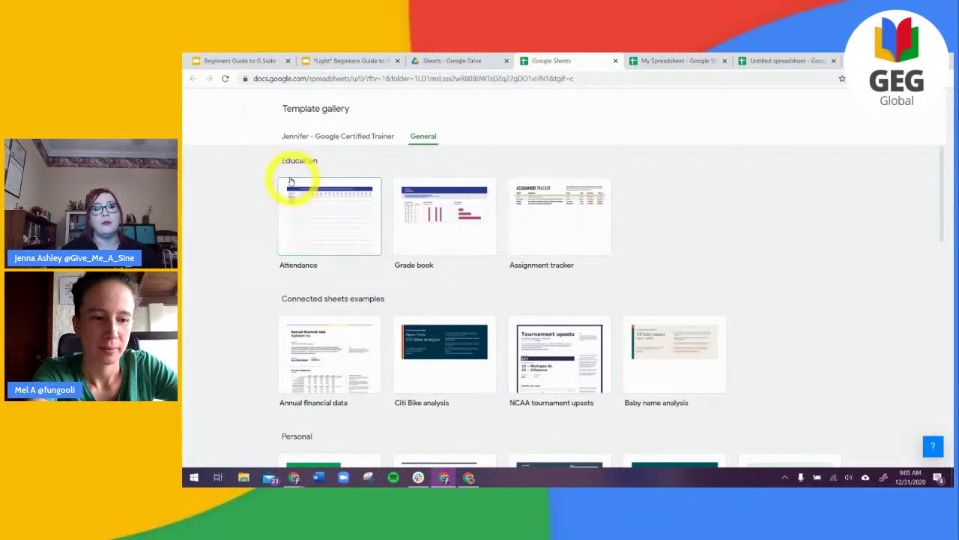
scroll(390, 225, down, 2)
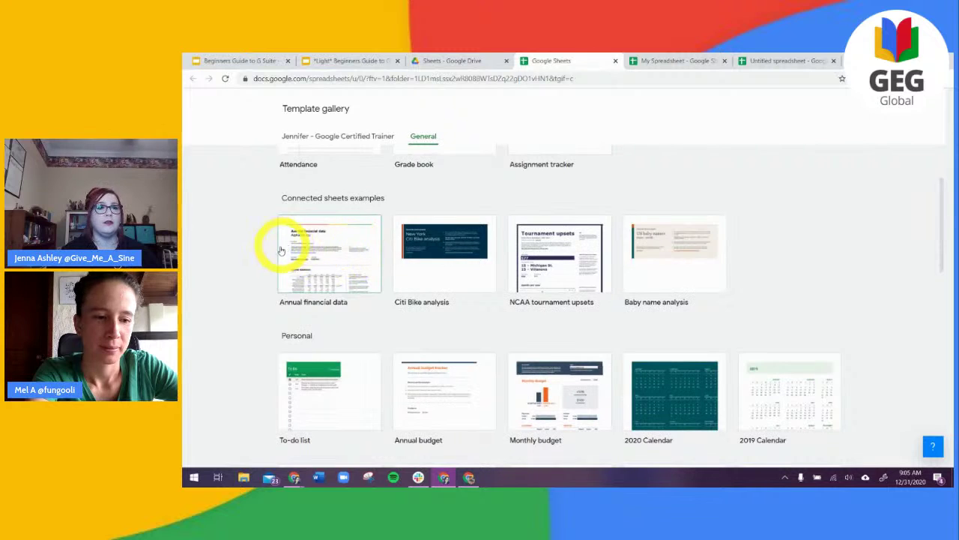
scroll(330, 273, down, 2)
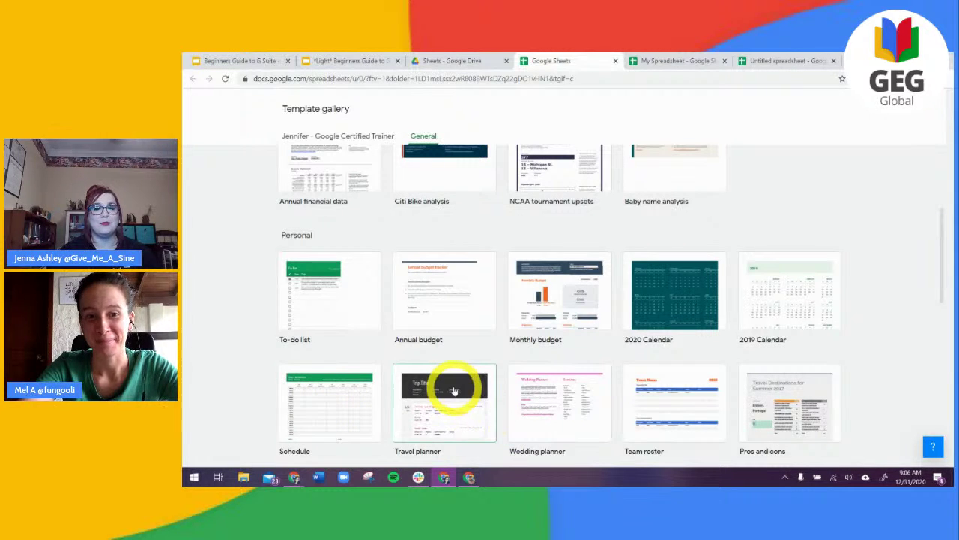
scroll(502, 373, down, 1)
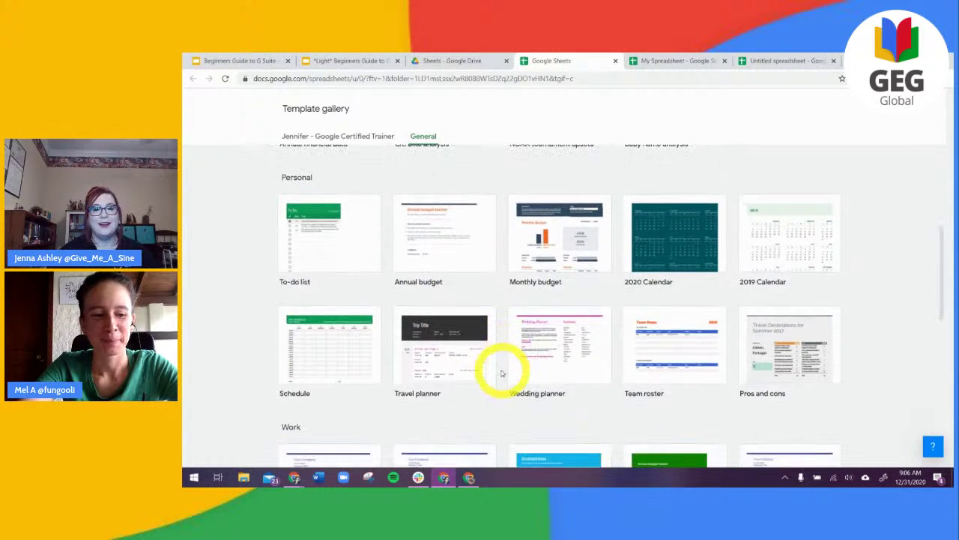
scroll(502, 373, down, 6)
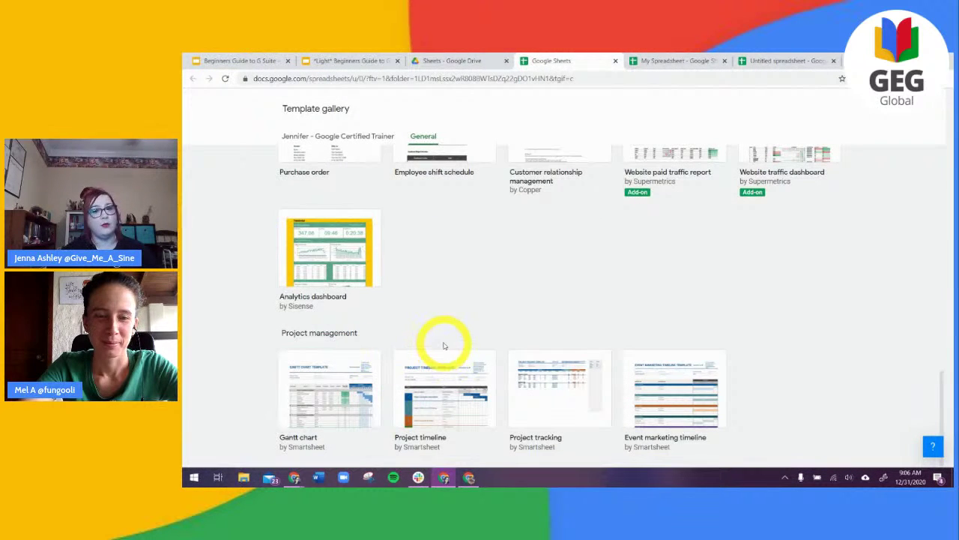
scroll(445, 347, up, 10)
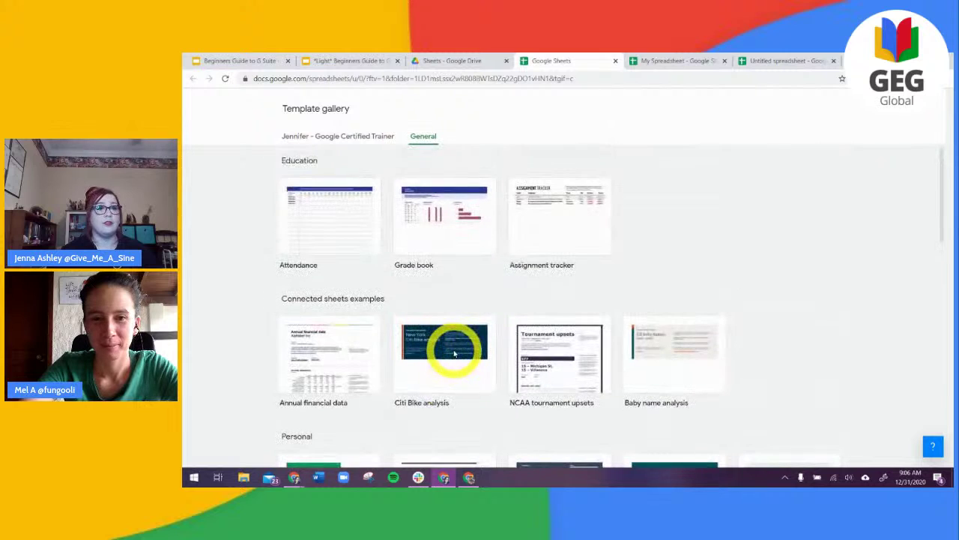
Create a spreadsheet from the Schedule template in the Personal category and rename it Schedule Week of 9/4/2020
scroll(450, 349, down, 2)
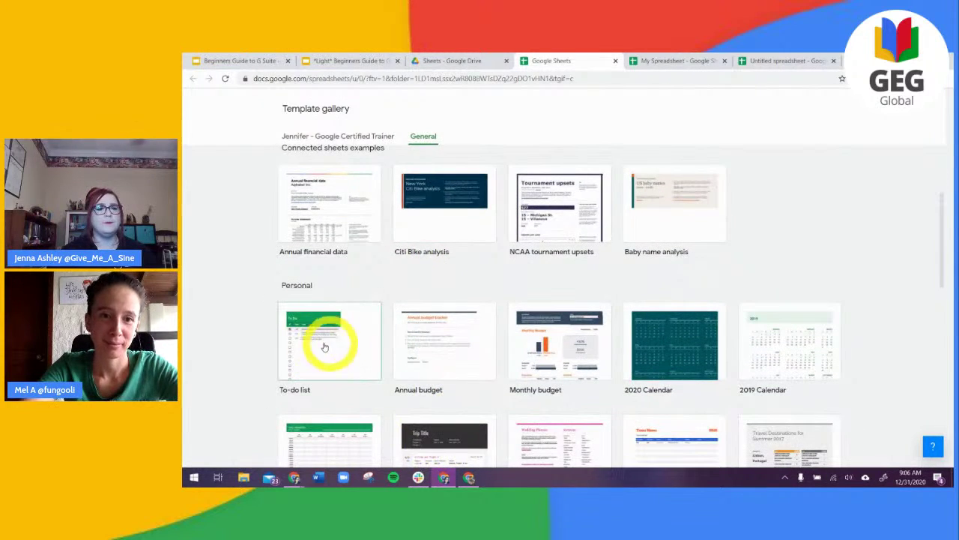
scroll(314, 359, down, 2)
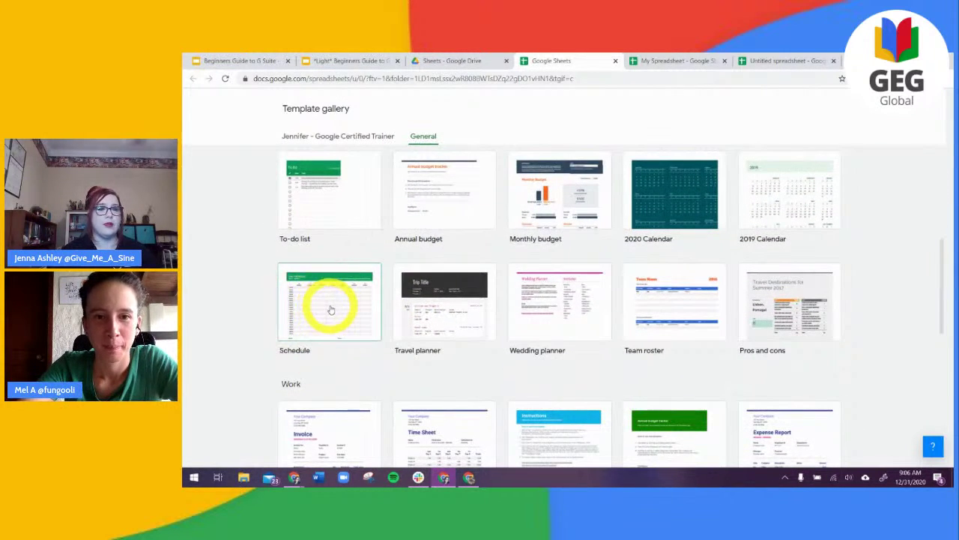
click(327, 307)
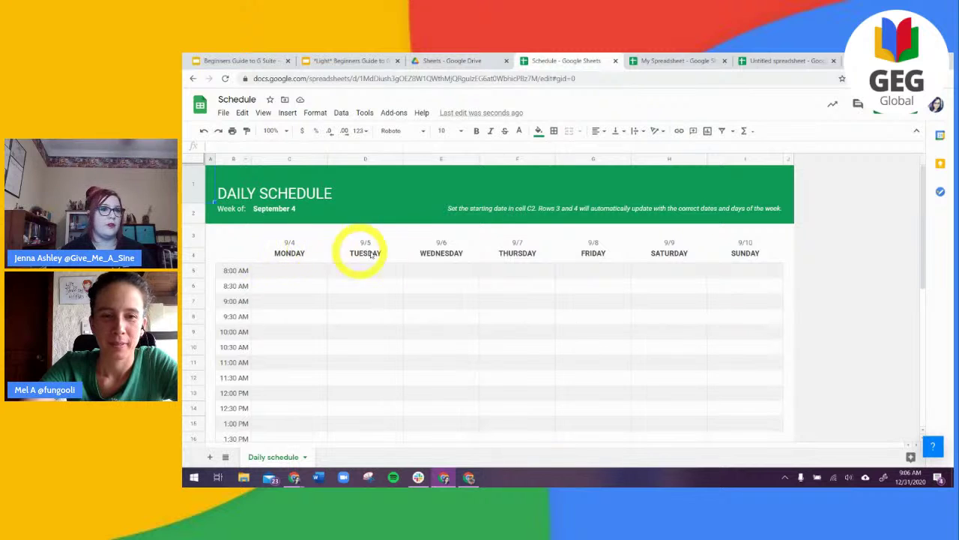
click(256, 100)
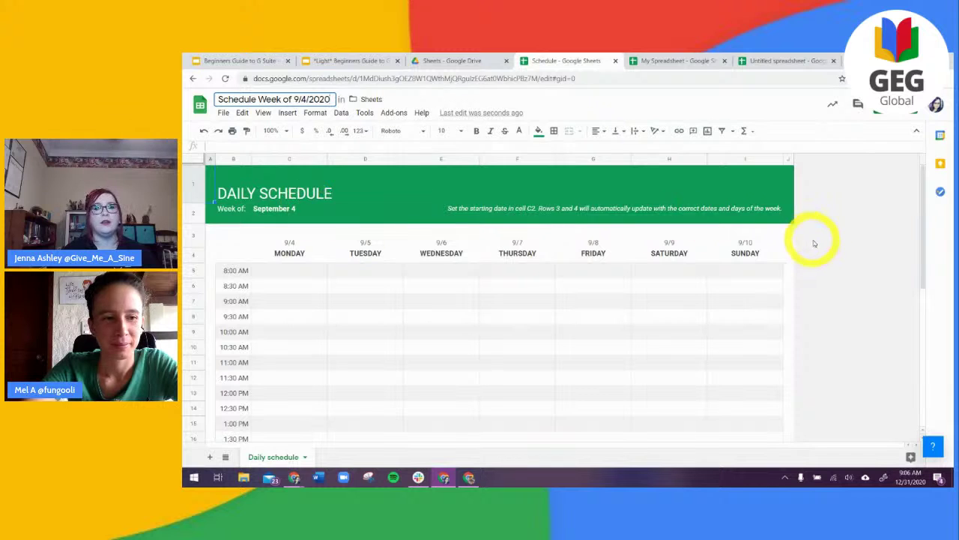
click(790, 239)
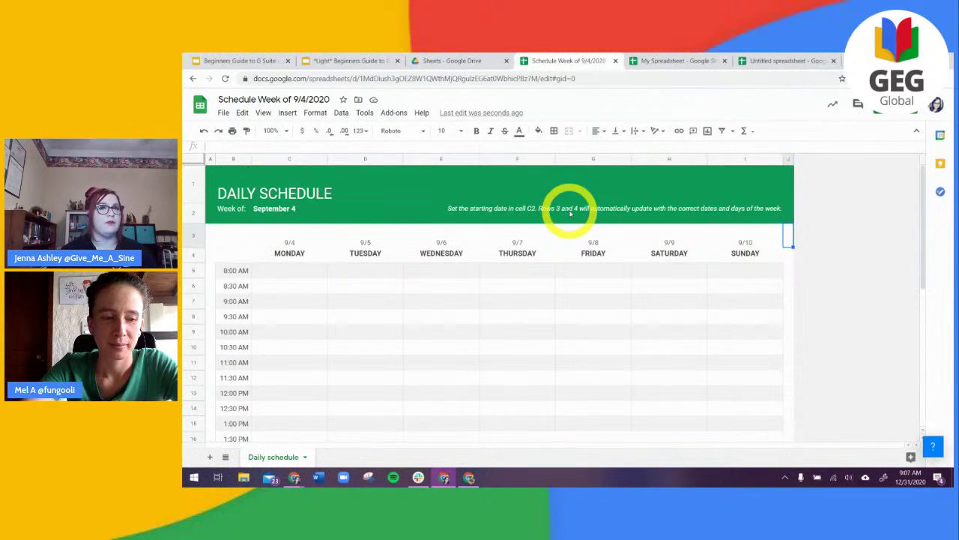
Check the Sheets folder in Drive for the renamed schedule, and return to the schedule spreadsheet
click(474, 59)
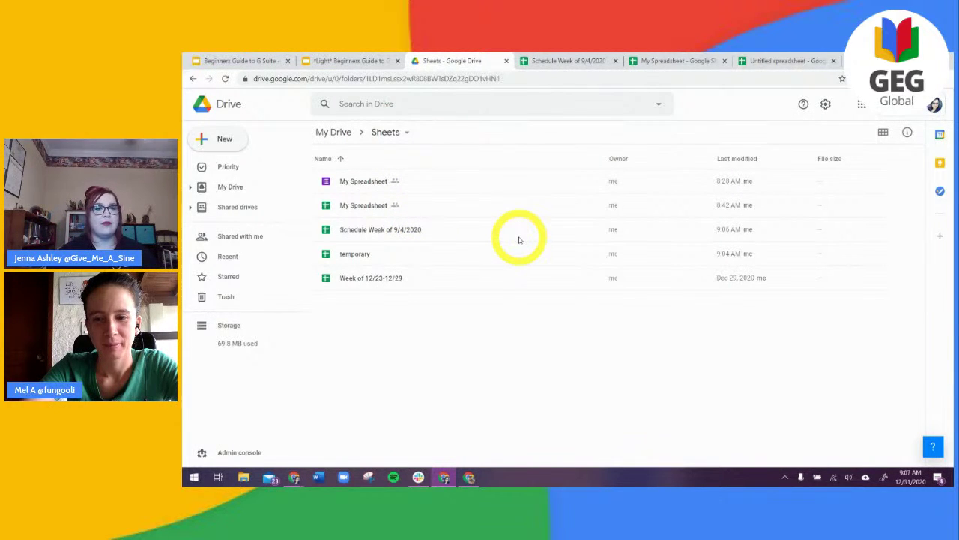
click(563, 63)
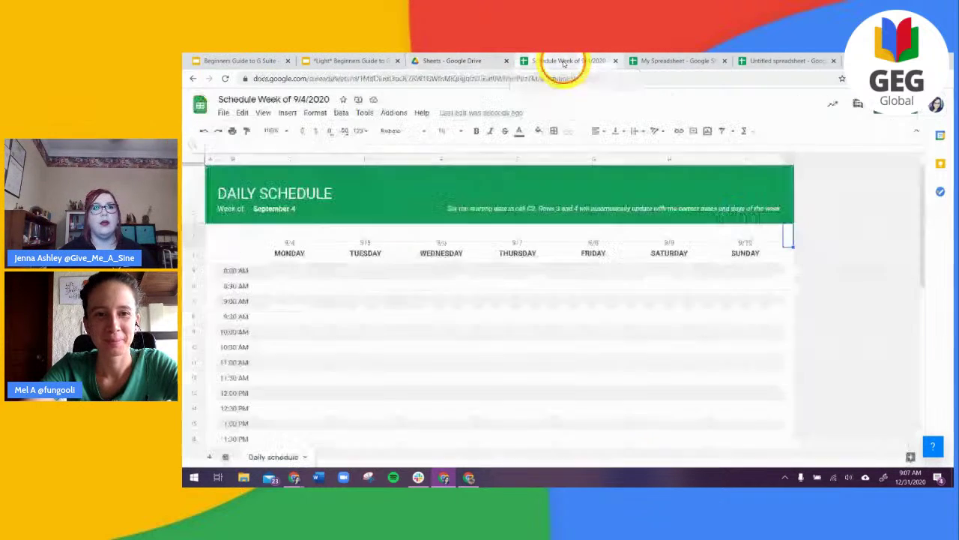
In My Spreadsheet, make the last_name header in cell A1 bold and center-aligned
click(688, 61)
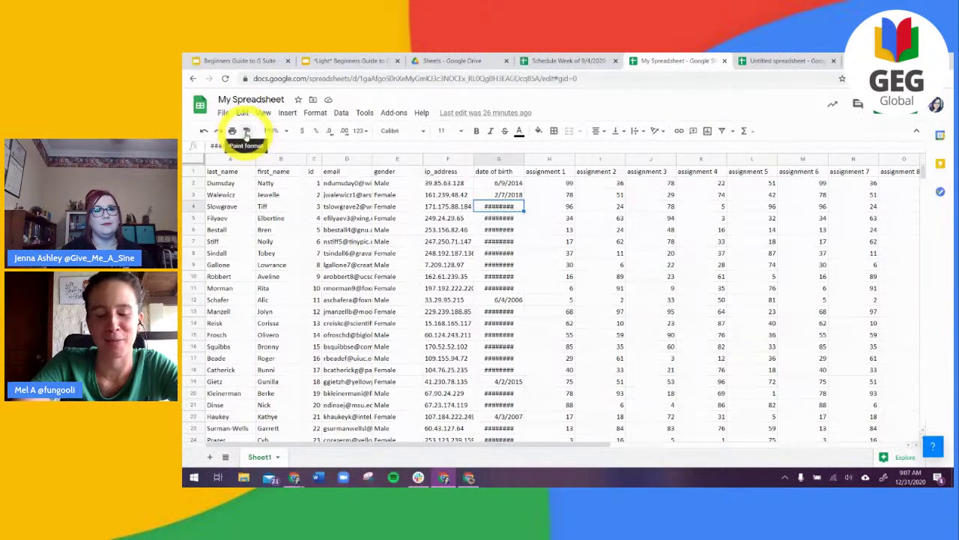
click(230, 170)
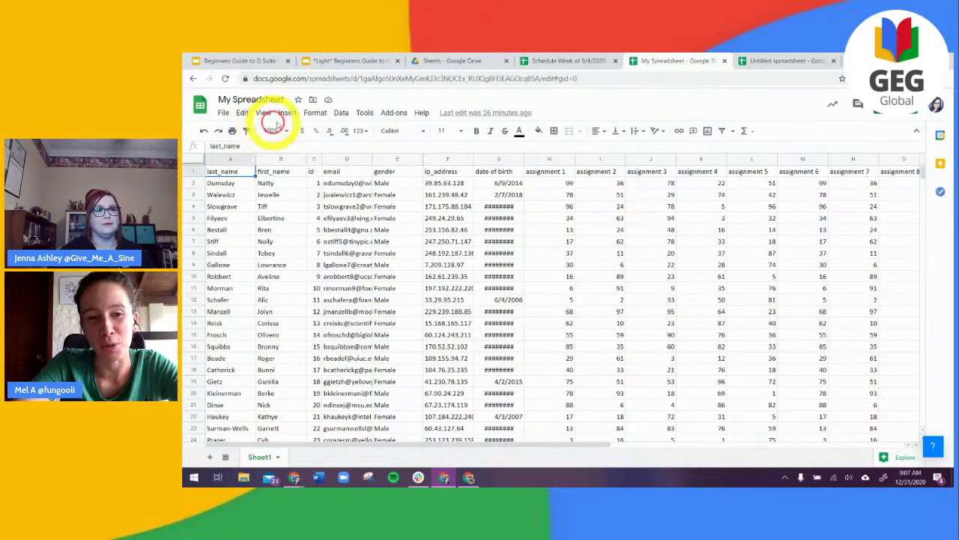
click(476, 132)
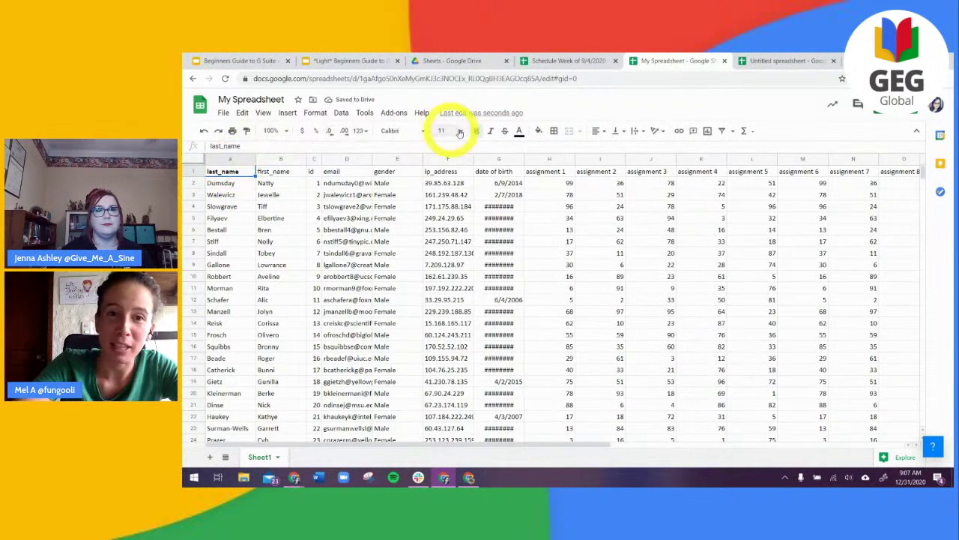
click(601, 132)
click(608, 152)
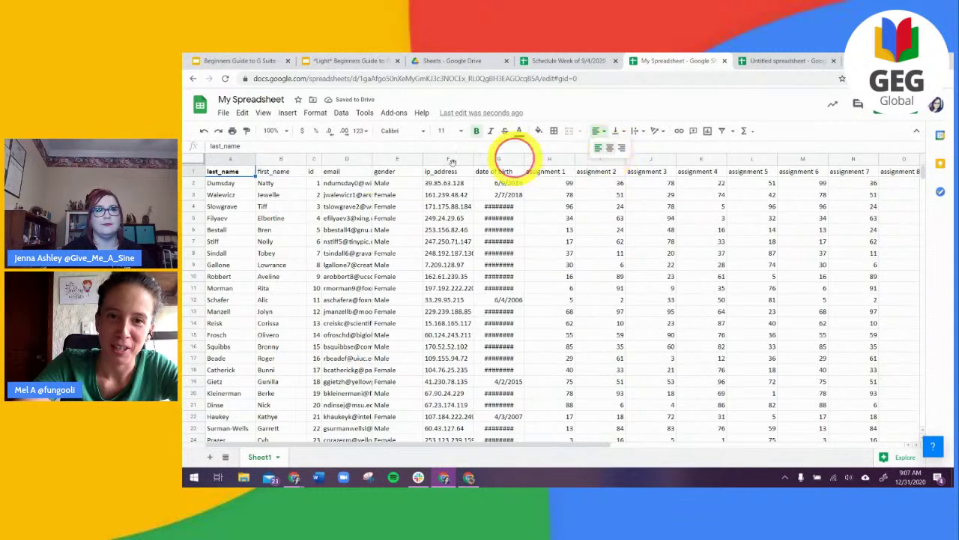
Copy the last_name header's formatting with Paint format to the other headers, from first_name through assignment 10
click(248, 132)
mouse_move(272, 172)
mouse_down()
mouse_move(792, 188)
mouse_move(899, 173)
mouse_move(782, 145)
mouse_move(834, 177)
mouse_move(760, 177)
mouse_move(787, 172)
mouse_up()
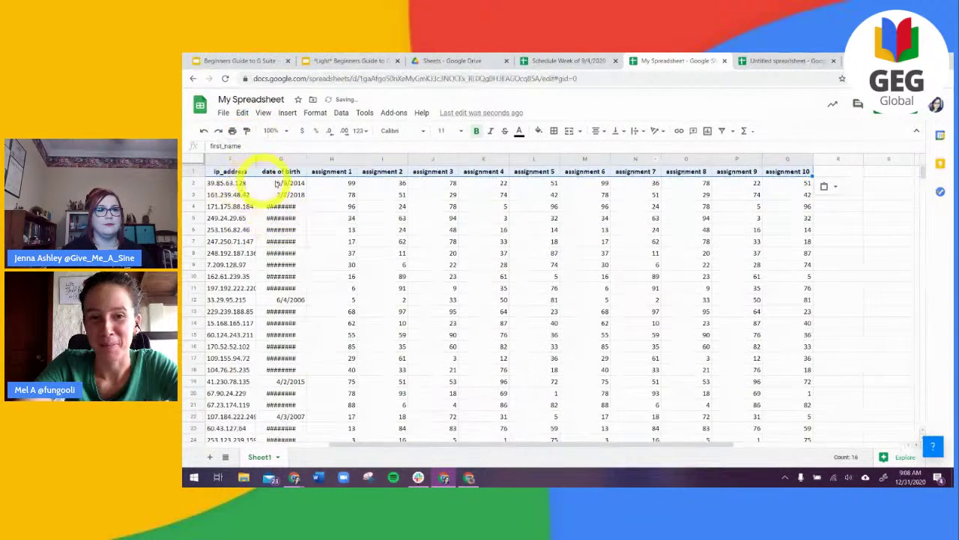
drag(457, 445, 353, 445)
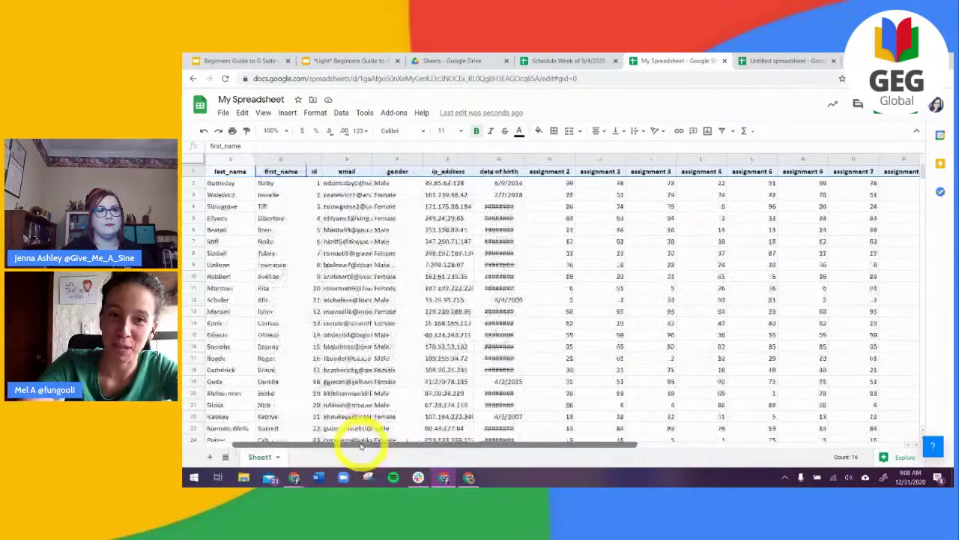
click(335, 196)
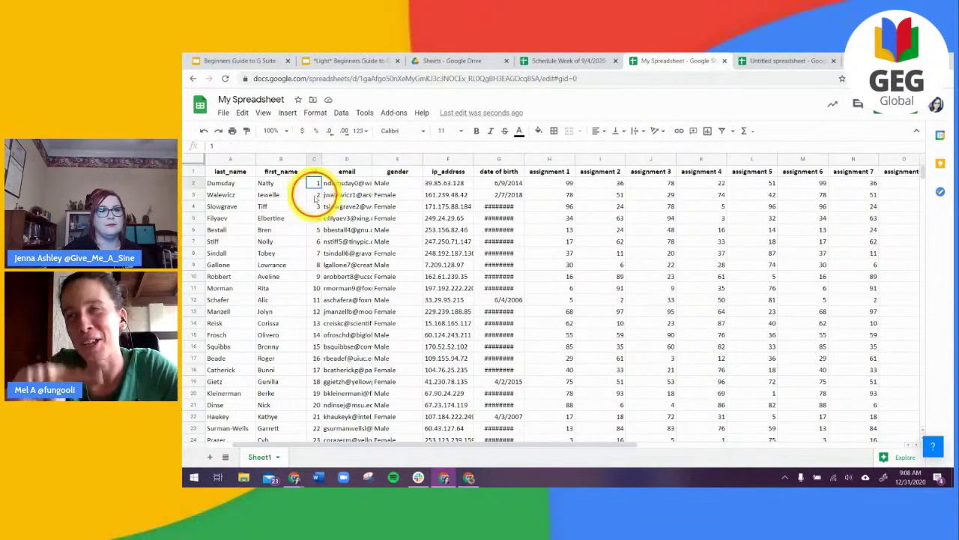
Try the currency format on the first seven id values in C2:C8, and undo it
drag(317, 183, 316, 253)
click(301, 131)
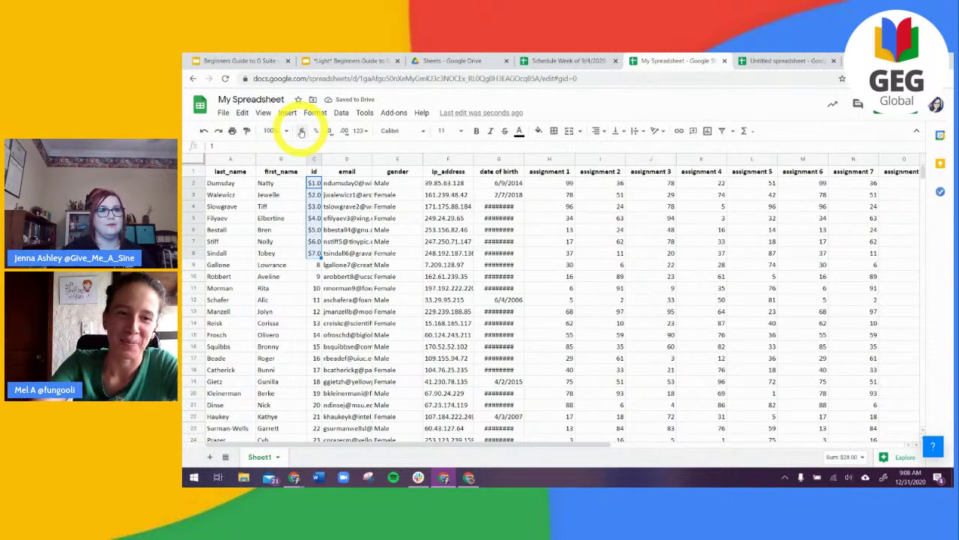
click(204, 132)
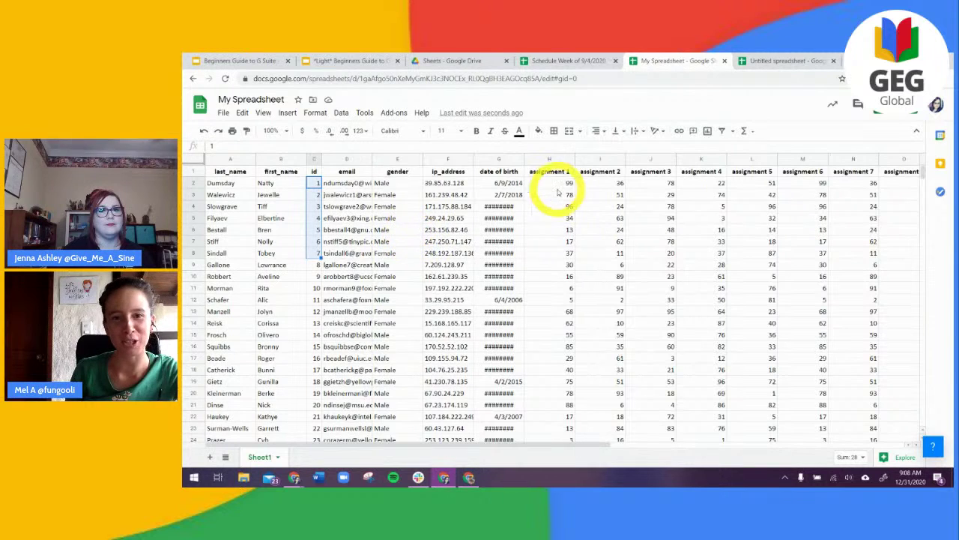
Increase the scores in H2:J4 to two decimal places, and decrease them back to whole numbers
drag(537, 185, 644, 206)
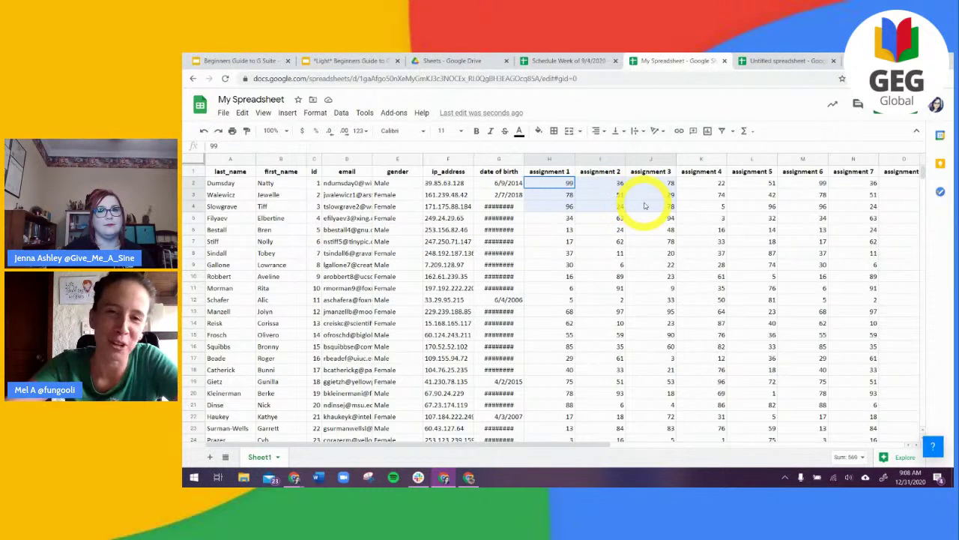
click(345, 133)
click(346, 133)
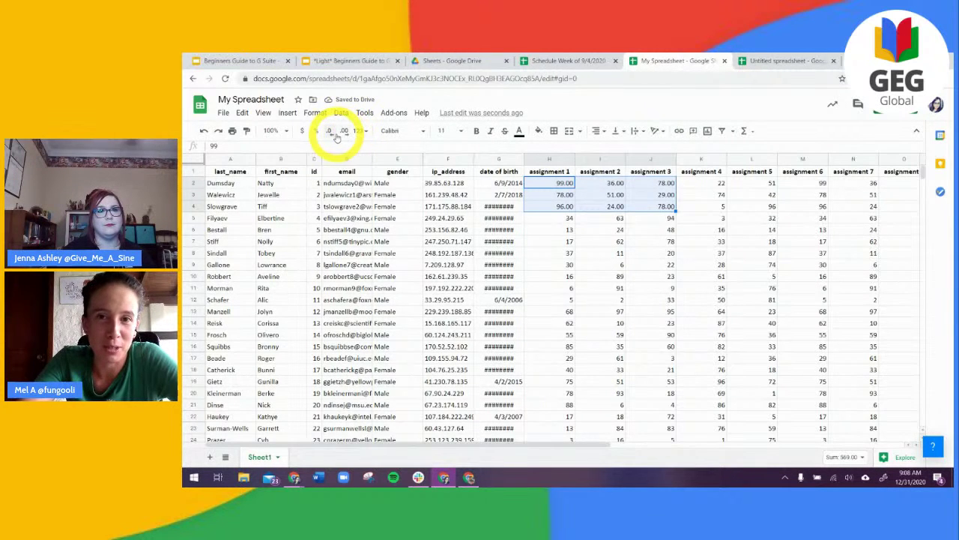
click(329, 132)
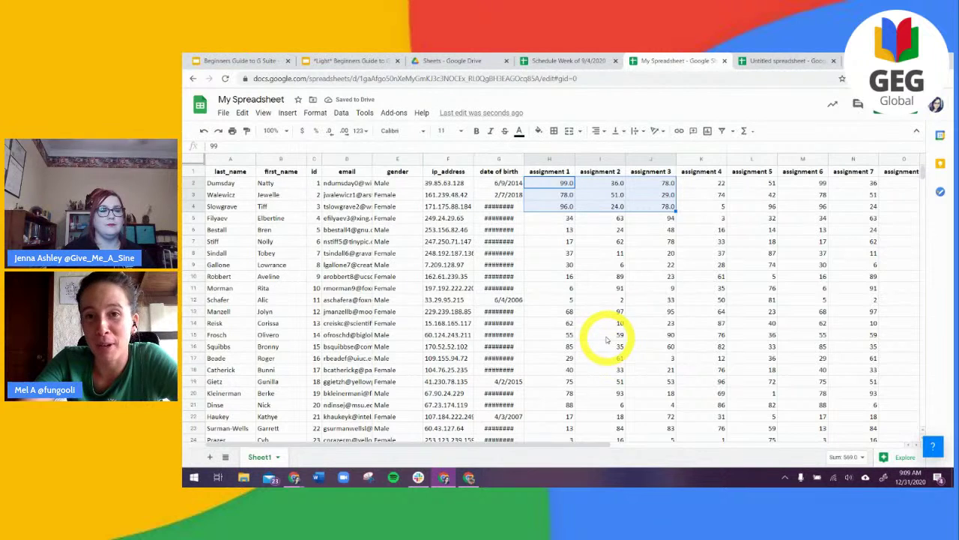
click(330, 132)
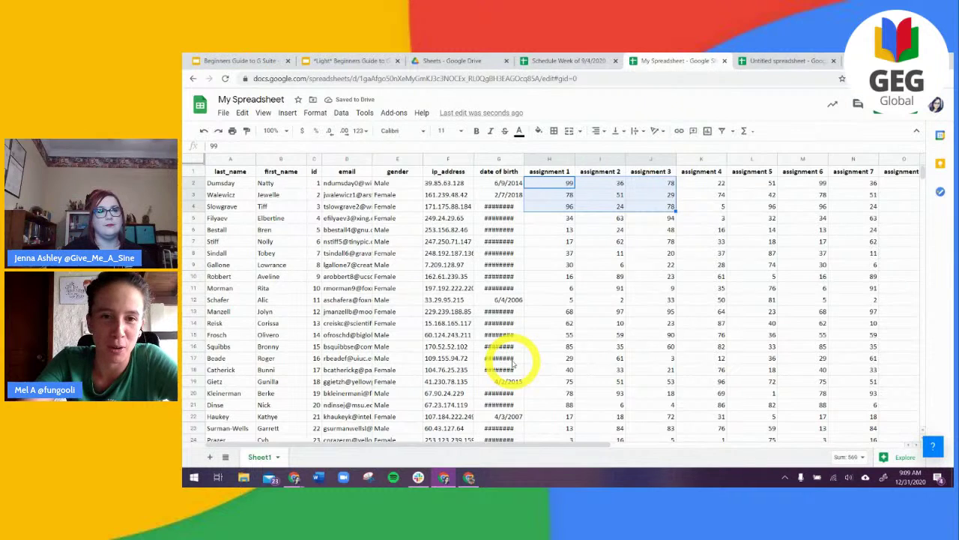
Review the available number formats for the assignment 1 score in cell H11, leaving the format set to Automatic
click(562, 287)
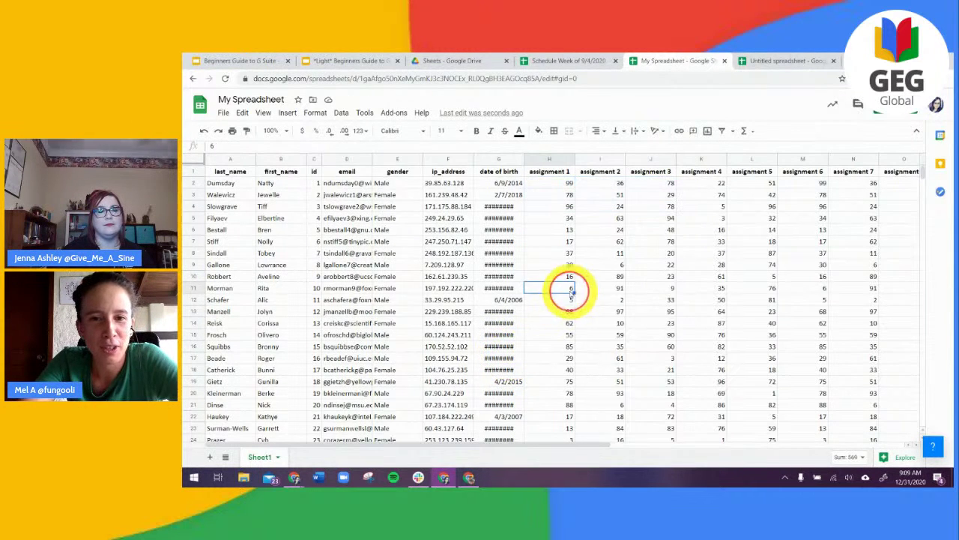
click(360, 132)
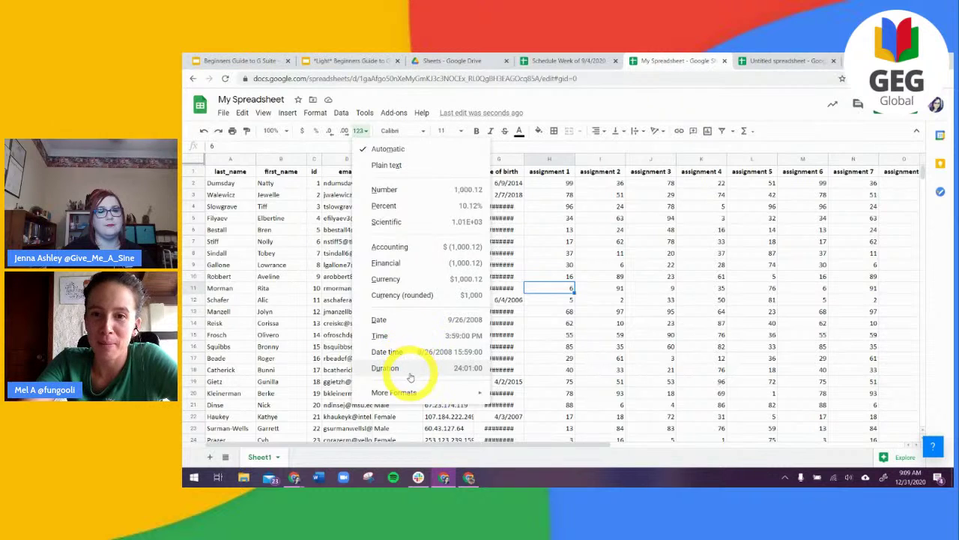
mouse_move(410, 392)
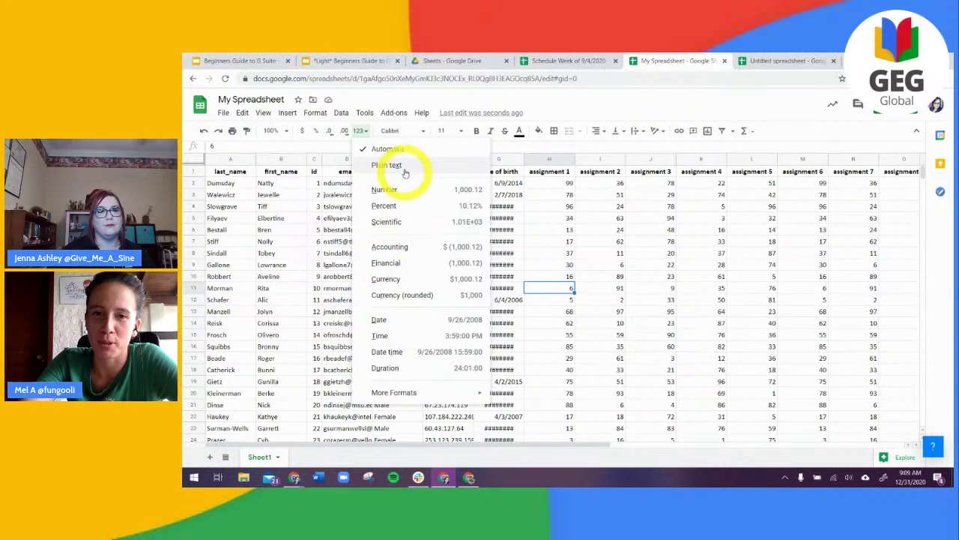
click(362, 131)
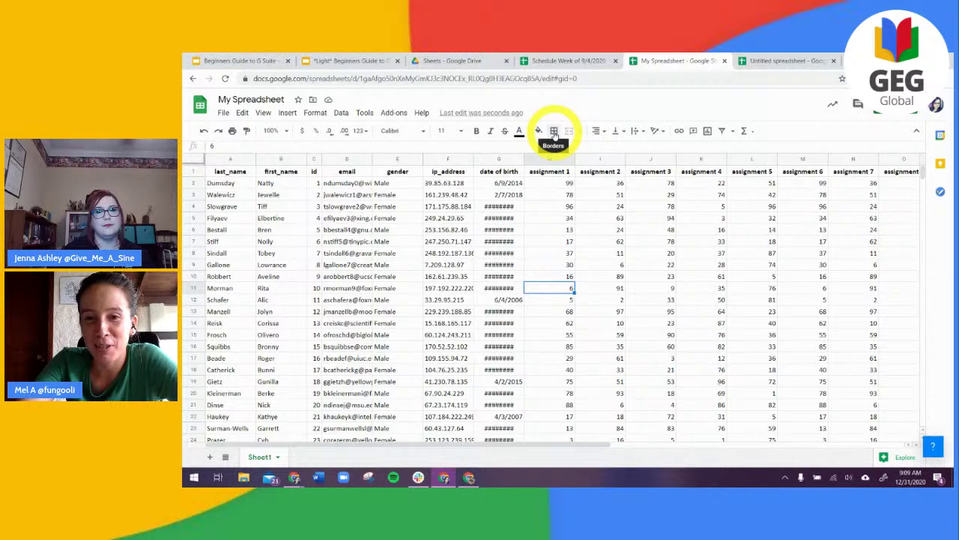
Apply all borders to the range from the last_name header in A1 to row 21 of assignment 10
click(227, 171)
drag(541, 209, 487, 413)
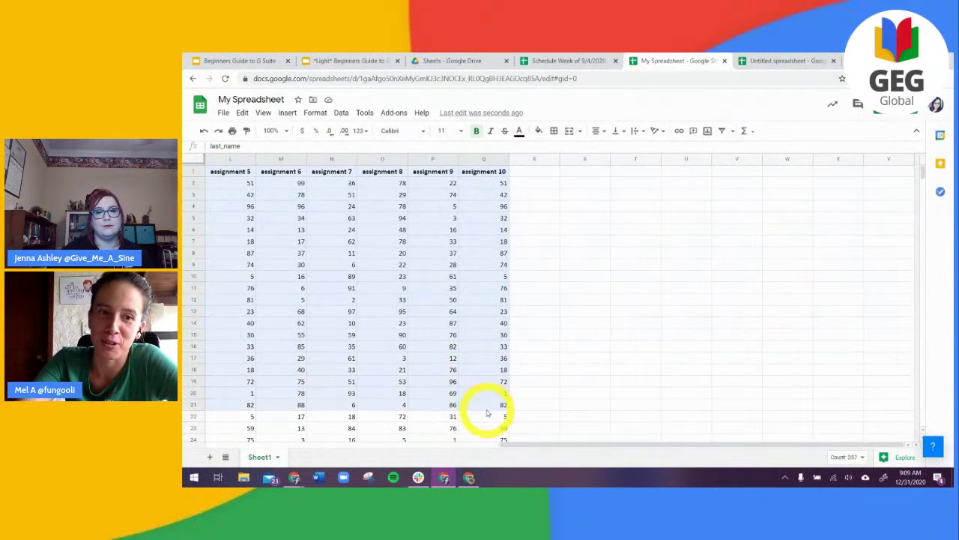
click(555, 131)
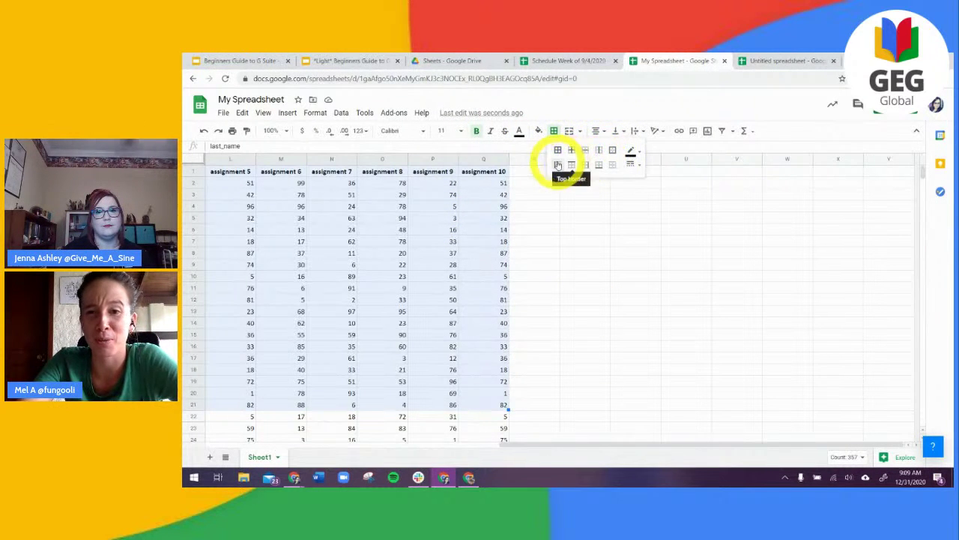
click(558, 150)
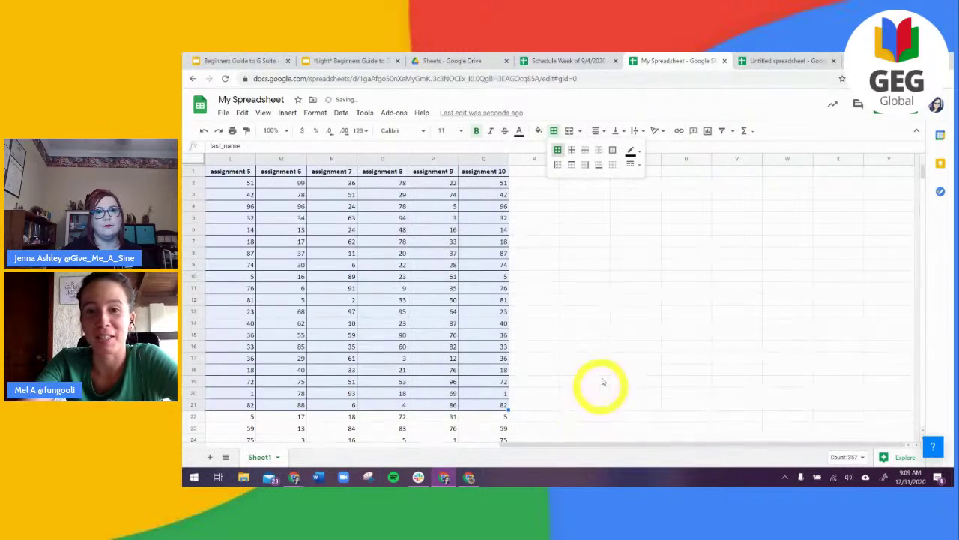
Change the borders of A1:Q21 to magenta with a dashed line style
click(631, 153)
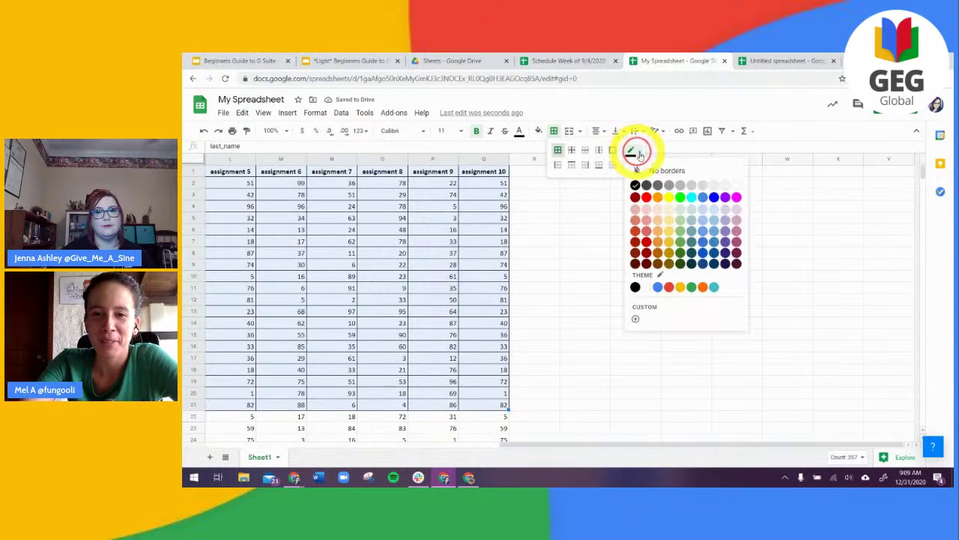
click(732, 197)
click(632, 168)
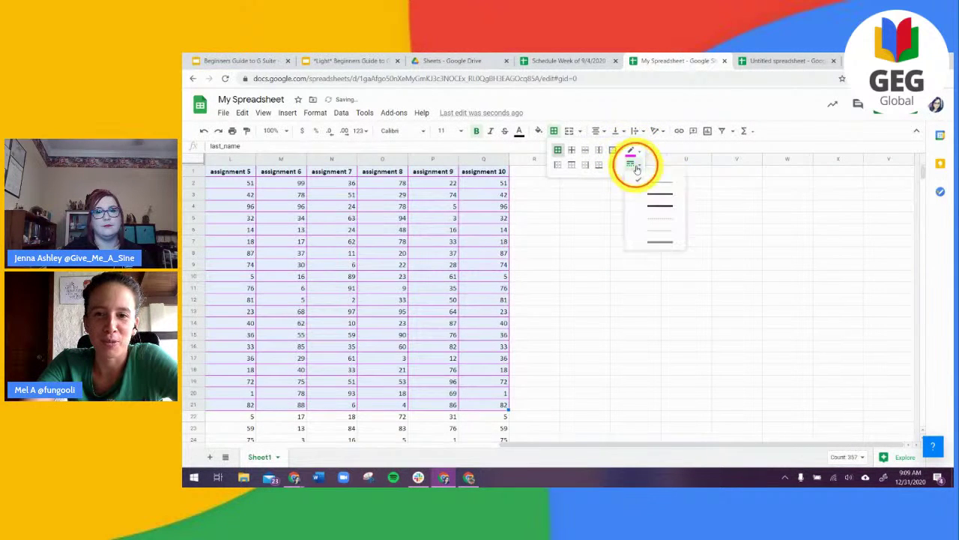
click(663, 225)
click(596, 281)
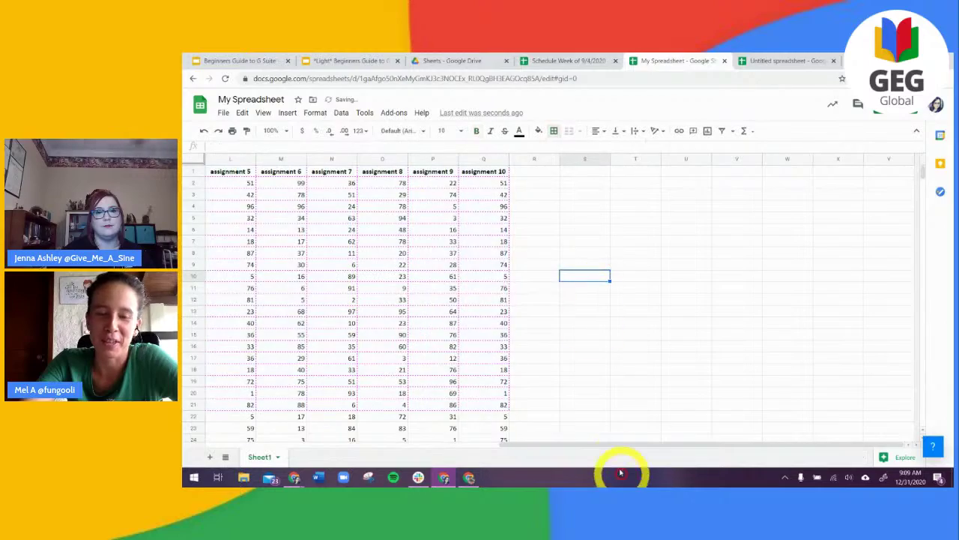
drag(558, 448, 267, 453)
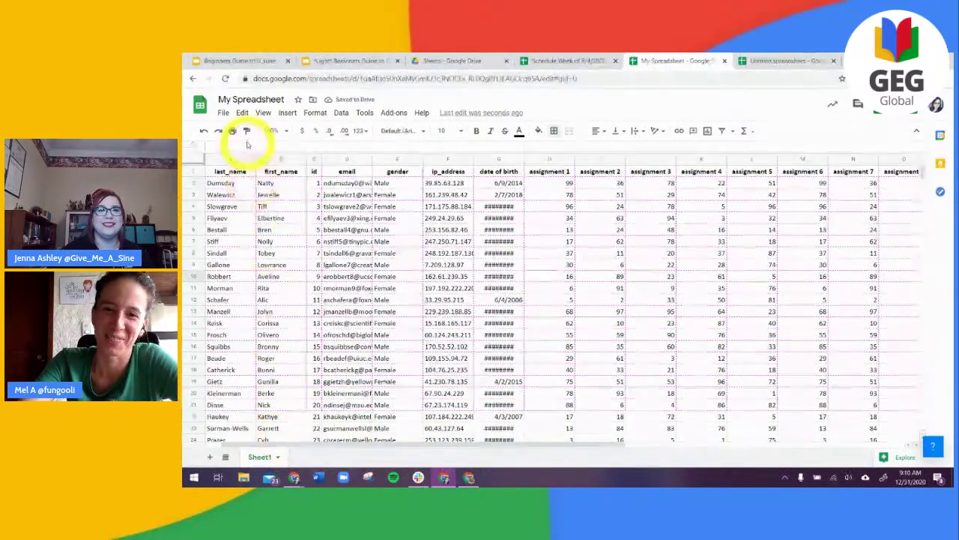
Undo the border style, border color and all borders applied to A1:Q21
click(204, 132)
click(204, 131)
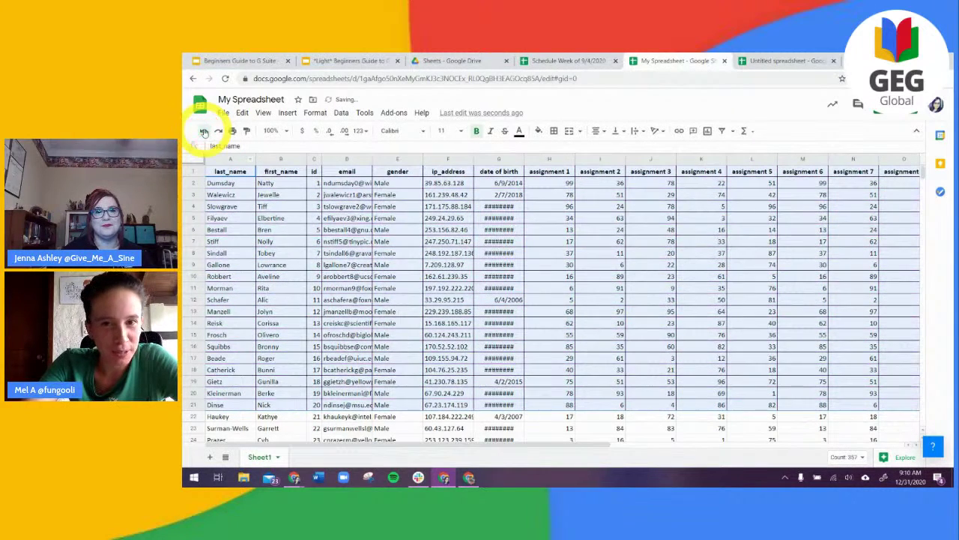
click(203, 132)
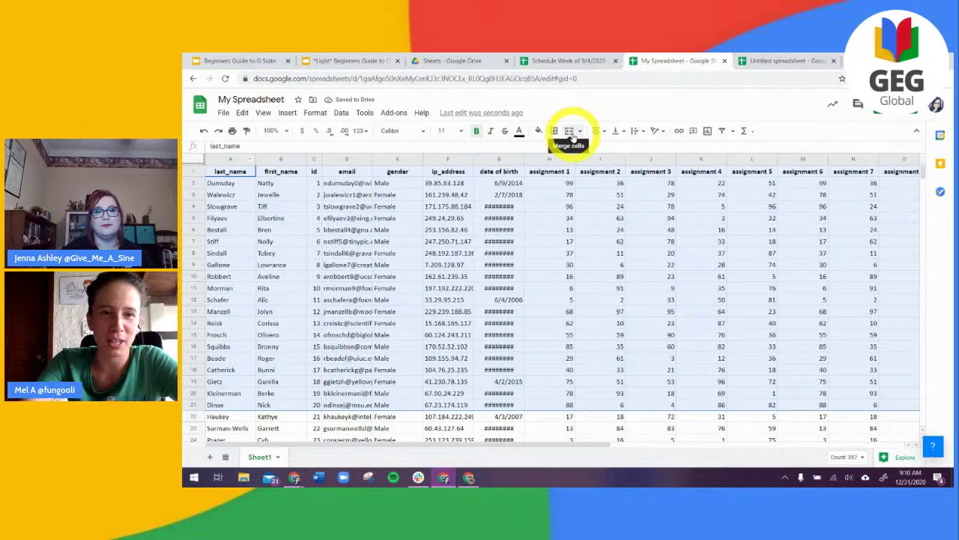
Try to merge the last_name and first_name header cells, and dismiss the merge confirmation
click(396, 217)
drag(226, 169, 280, 170)
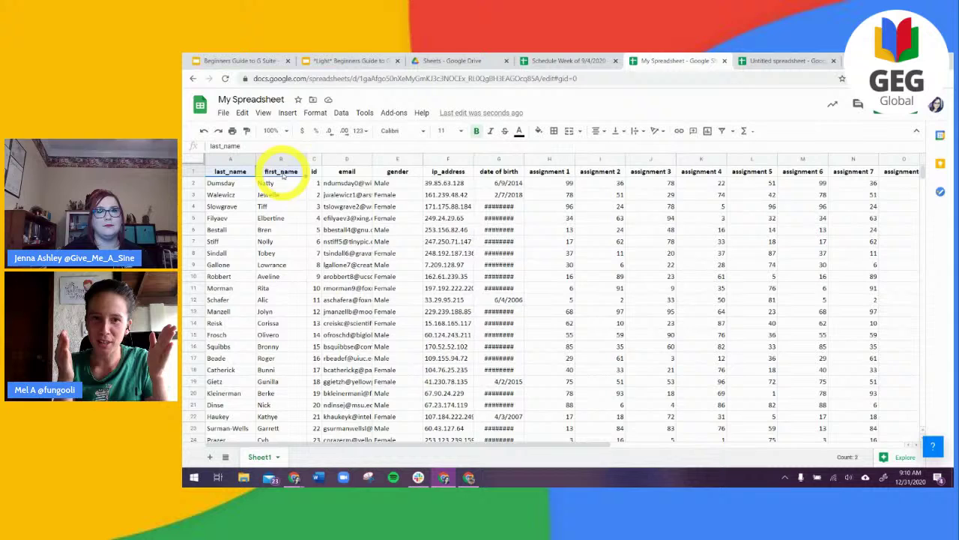
click(569, 132)
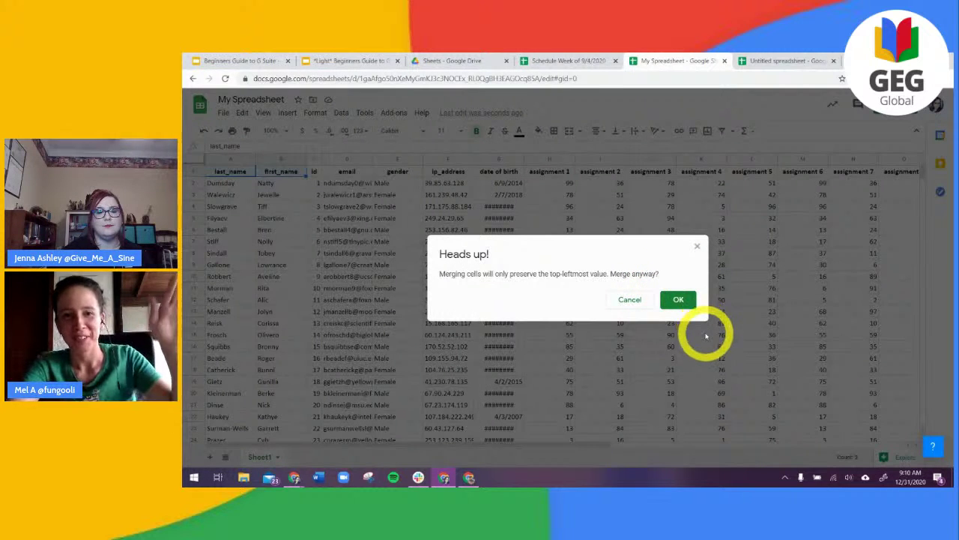
click(698, 249)
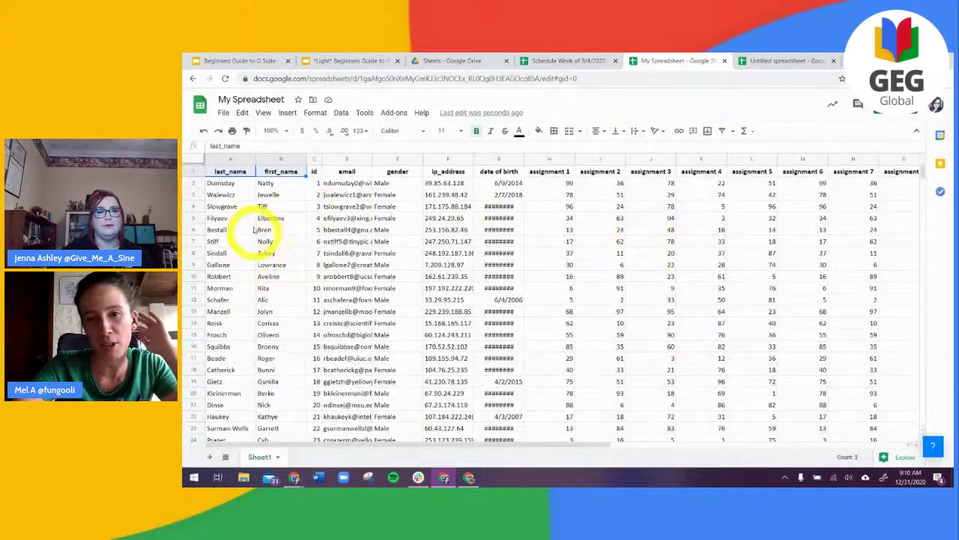
Try right alignment on the first name in cell B3, and set it back to left alignment
click(274, 195)
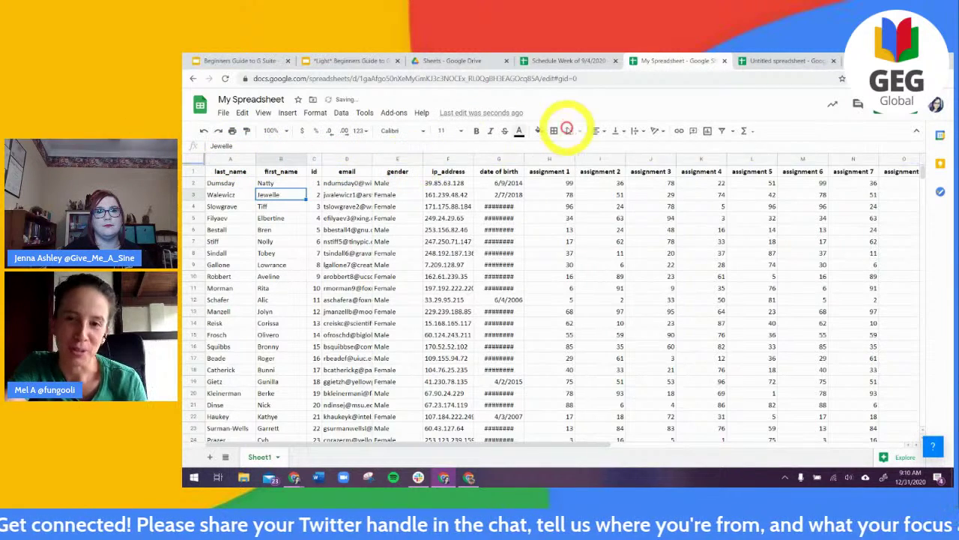
click(603, 148)
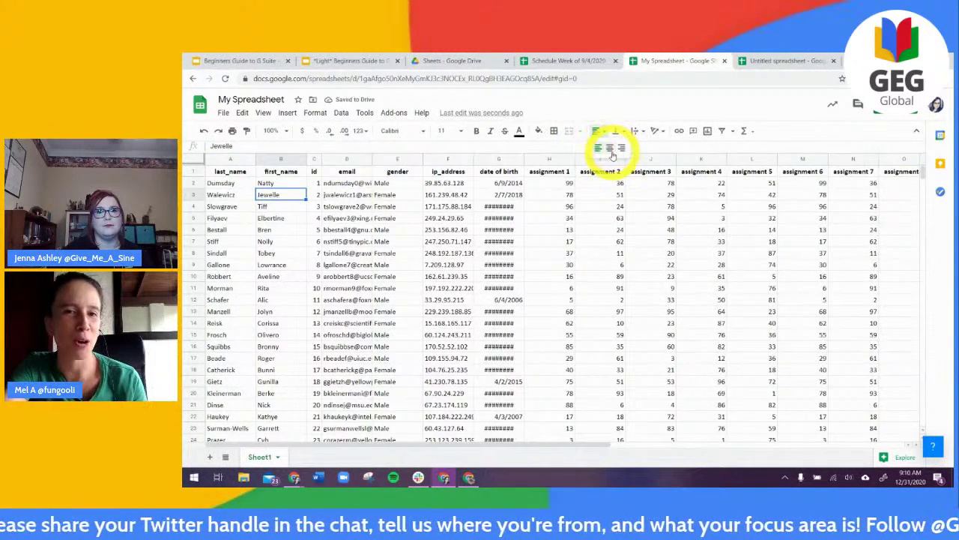
click(598, 130)
click(618, 149)
click(598, 130)
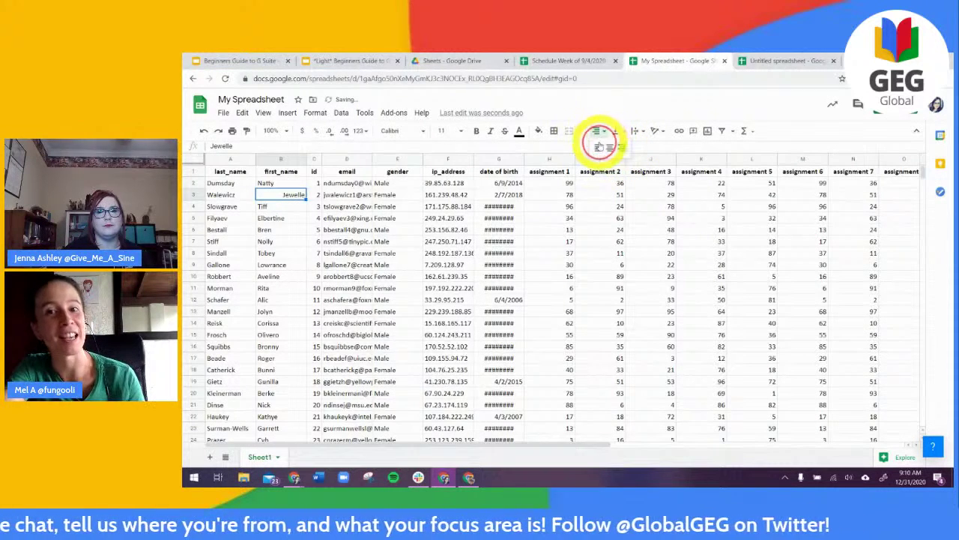
click(596, 148)
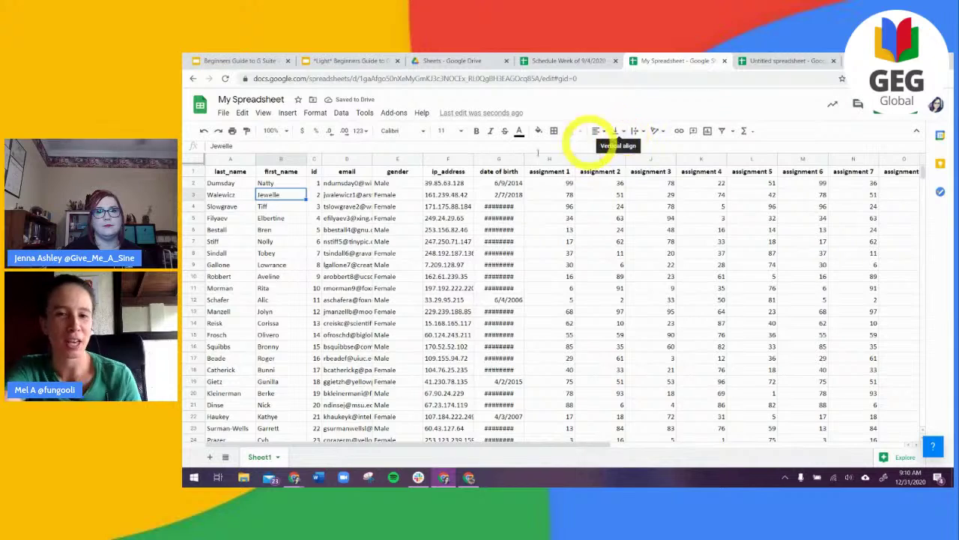
Make header row 1 taller and vertically align all its headers to the middle
drag(197, 177, 195, 210)
click(275, 197)
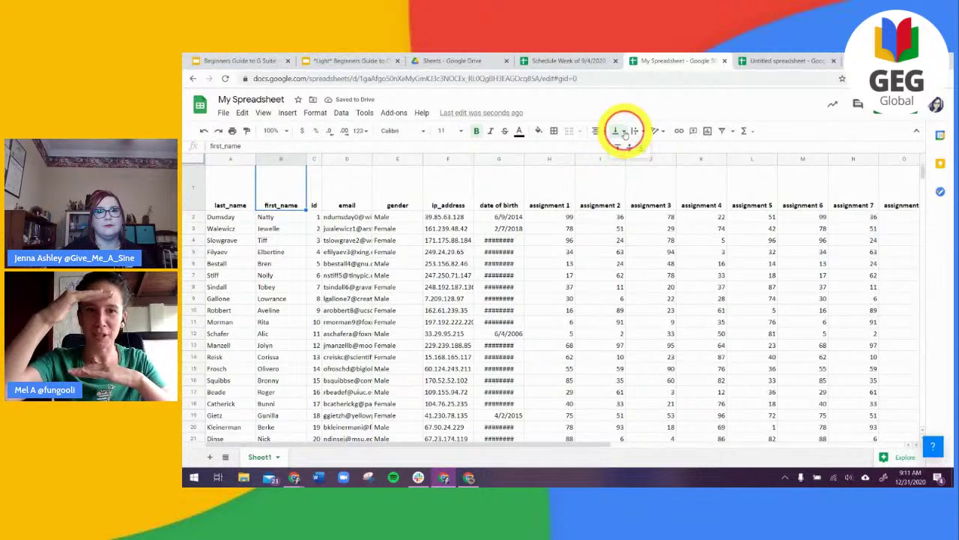
click(193, 185)
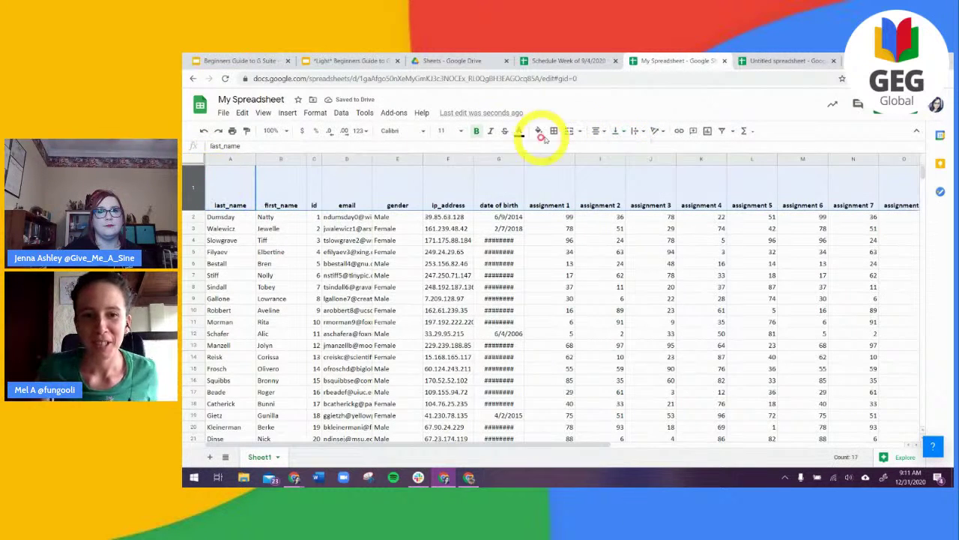
click(630, 145)
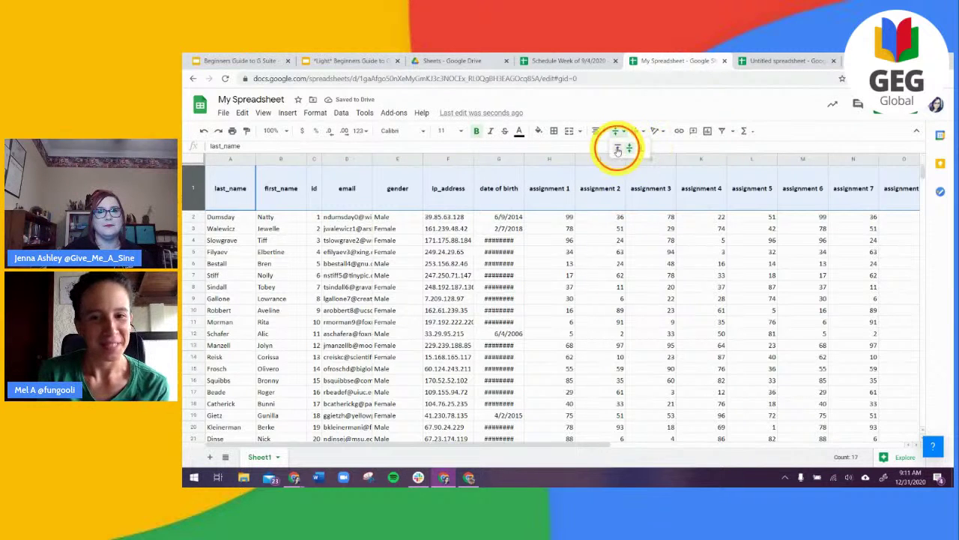
Try top vertical alignment on the header row, and return it to middle alignment
click(617, 150)
click(617, 130)
click(629, 147)
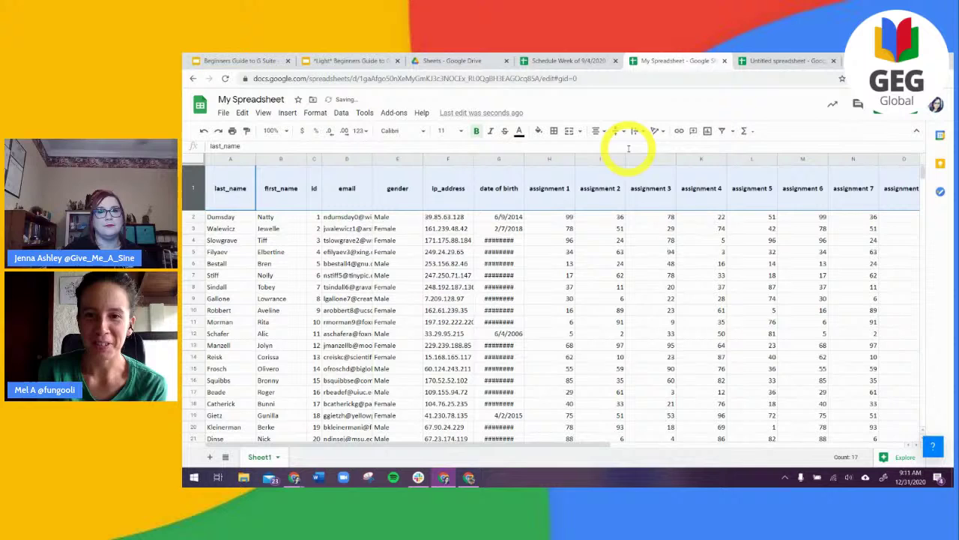
Reduce the height of header row 1, keeping it taller than the data rows
click(547, 237)
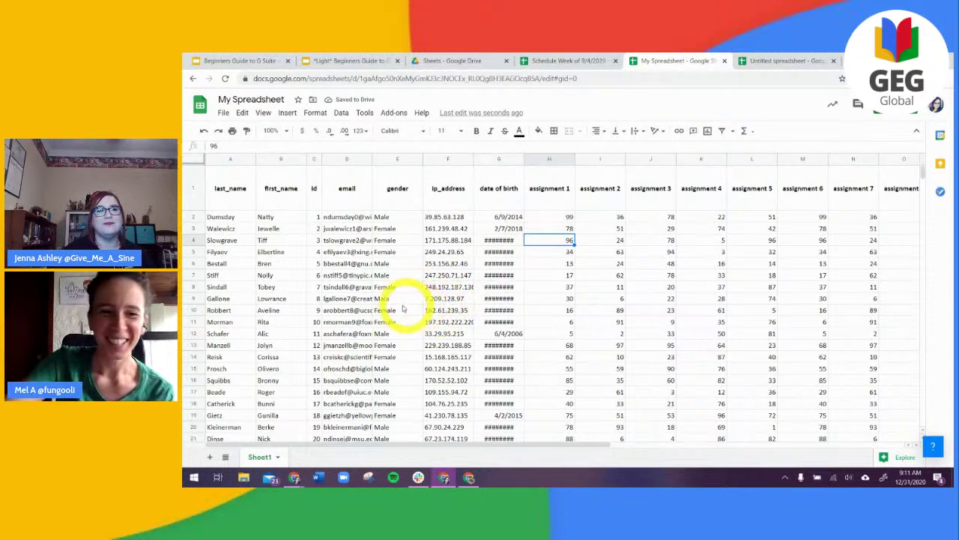
drag(196, 210, 200, 194)
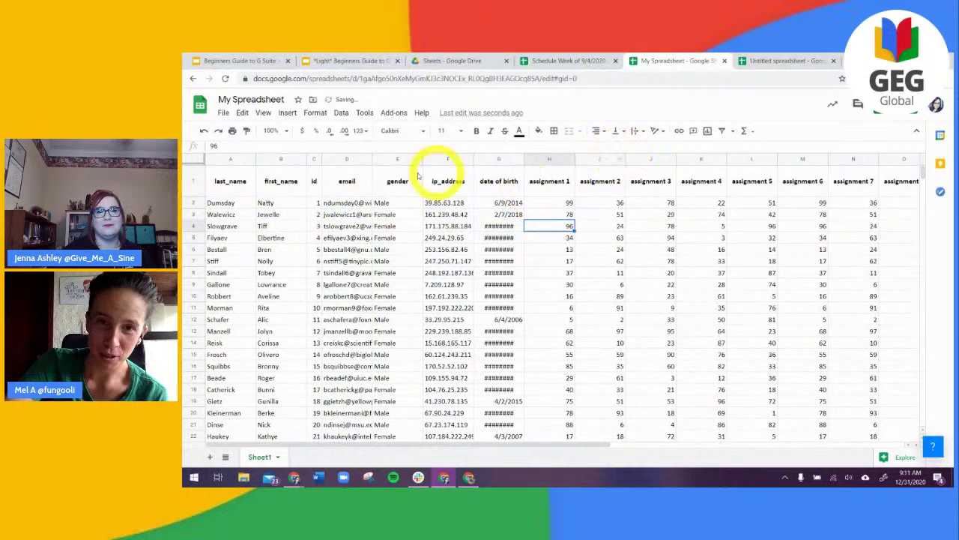
Turn on text wrapping for header row 1 and narrow the assignment 1 column so its header wraps
click(193, 179)
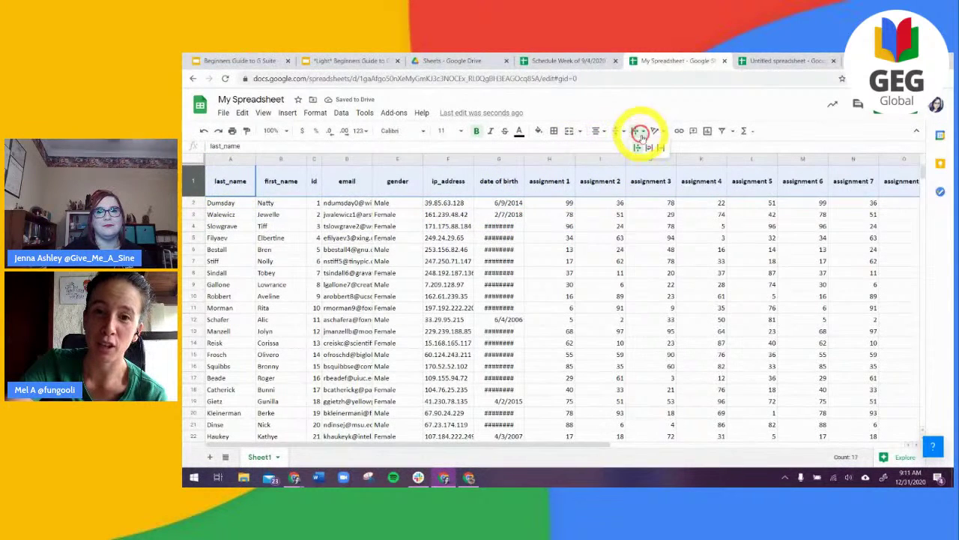
click(648, 147)
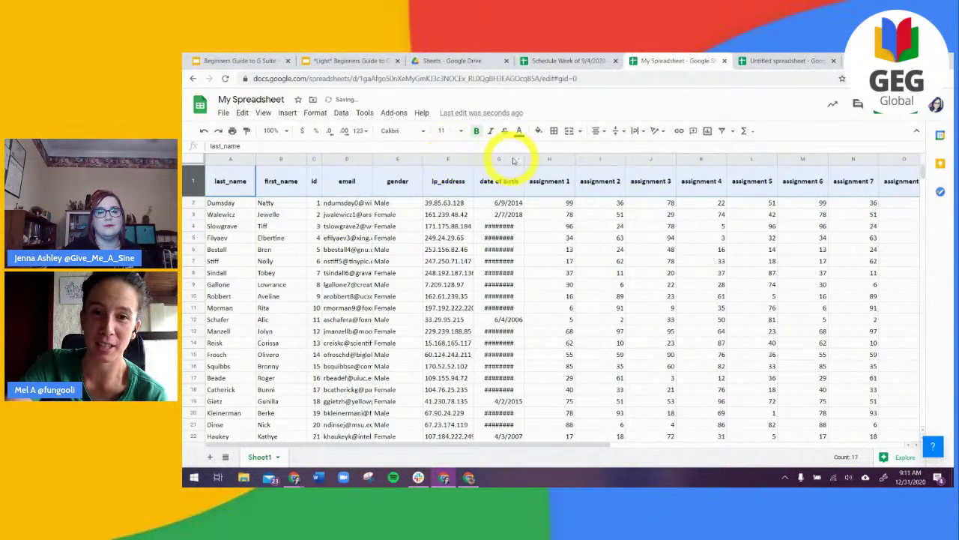
drag(574, 157, 551, 158)
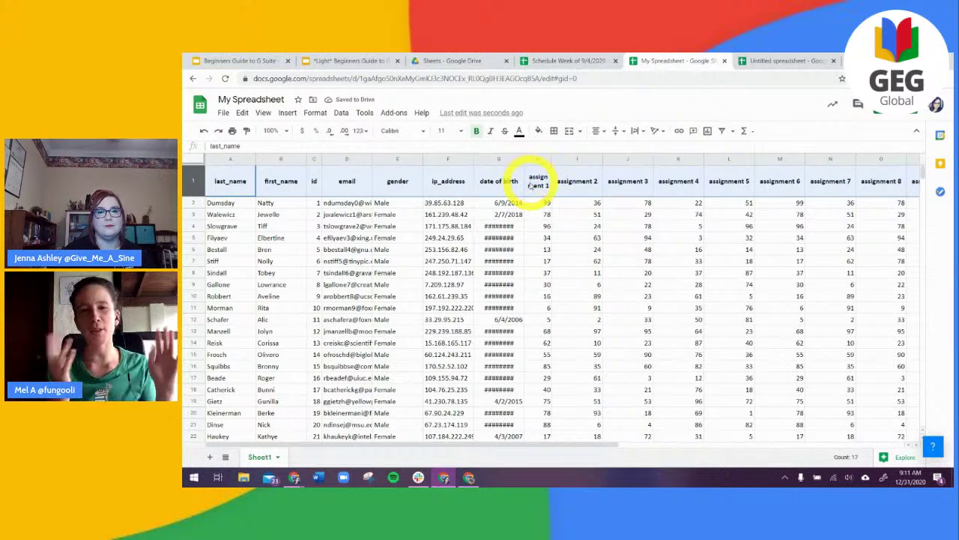
Set header row 1's text wrapping to overflow and fit the assignment 1 column's width to its content
drag(552, 160, 558, 160)
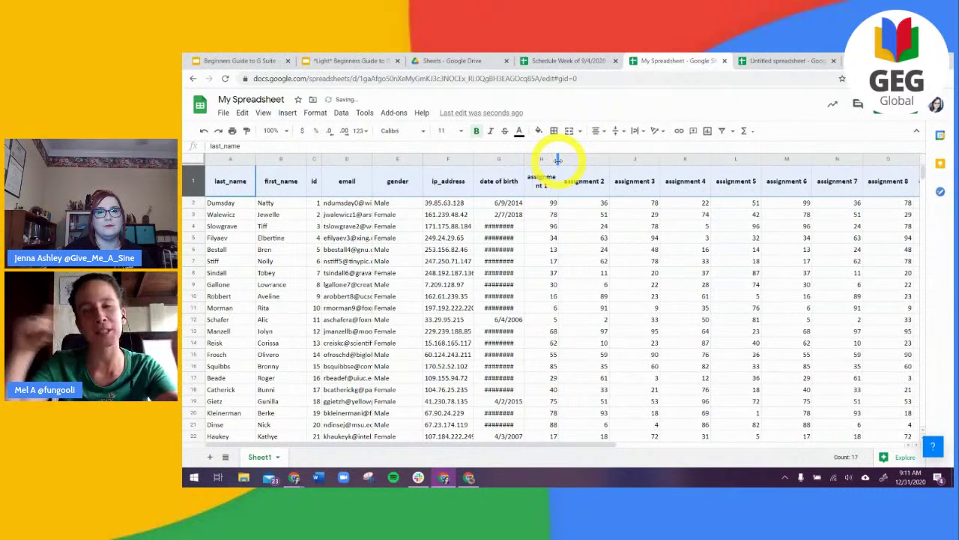
click(636, 132)
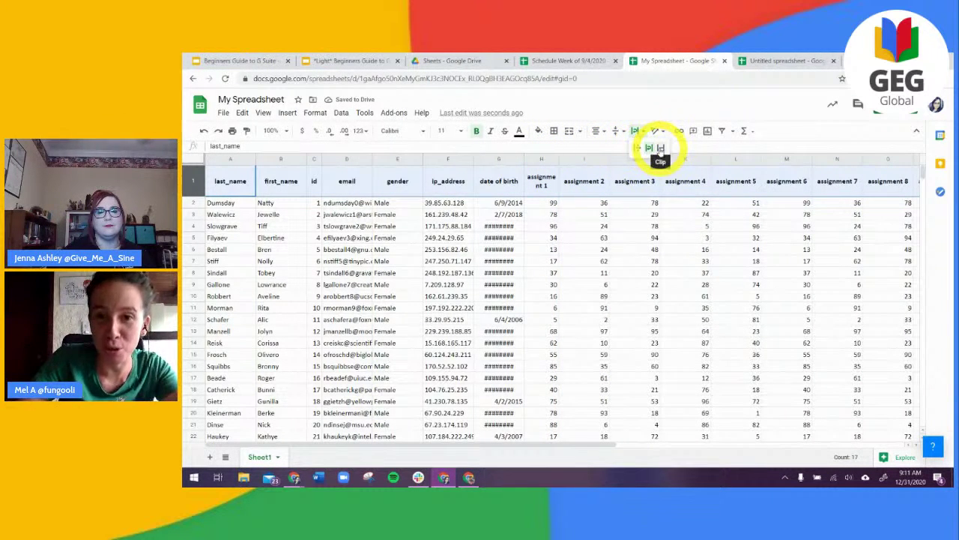
click(637, 148)
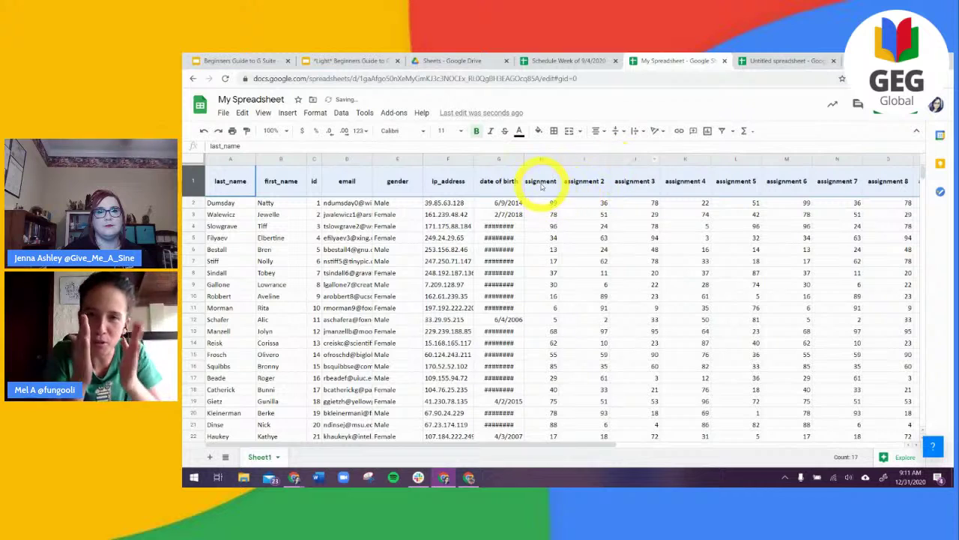
mouse_move(557, 159)
mouse_down()
mouse_move(577, 159)
mouse_move(547, 159)
mouse_up()
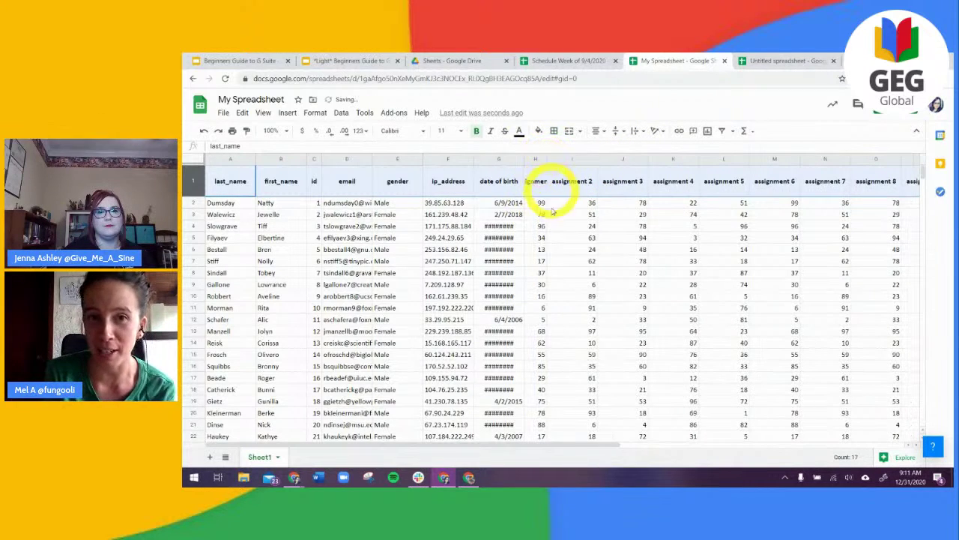
double_click(546, 159)
click(551, 180)
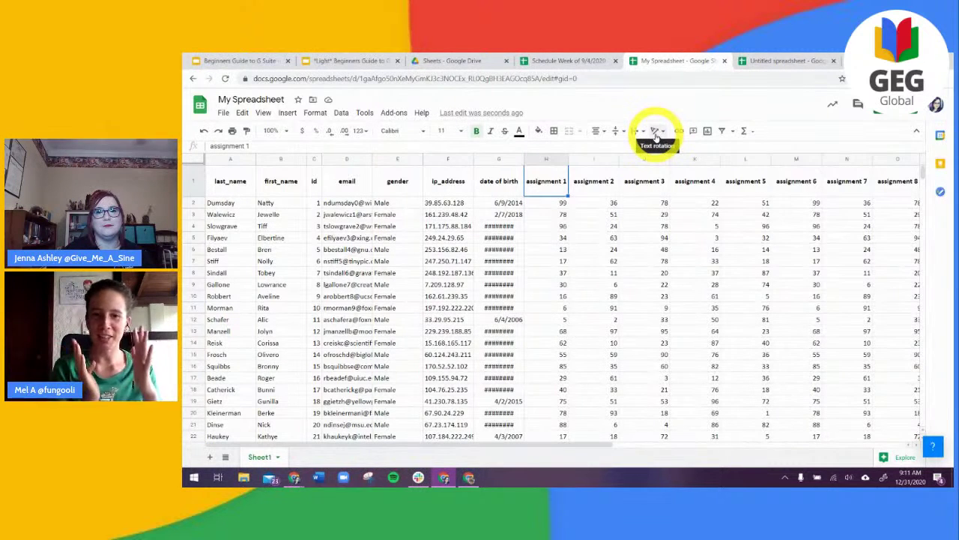
Try rotating the header row 1 text up to 90° in a taller row, and tilting it up to 45°
click(192, 180)
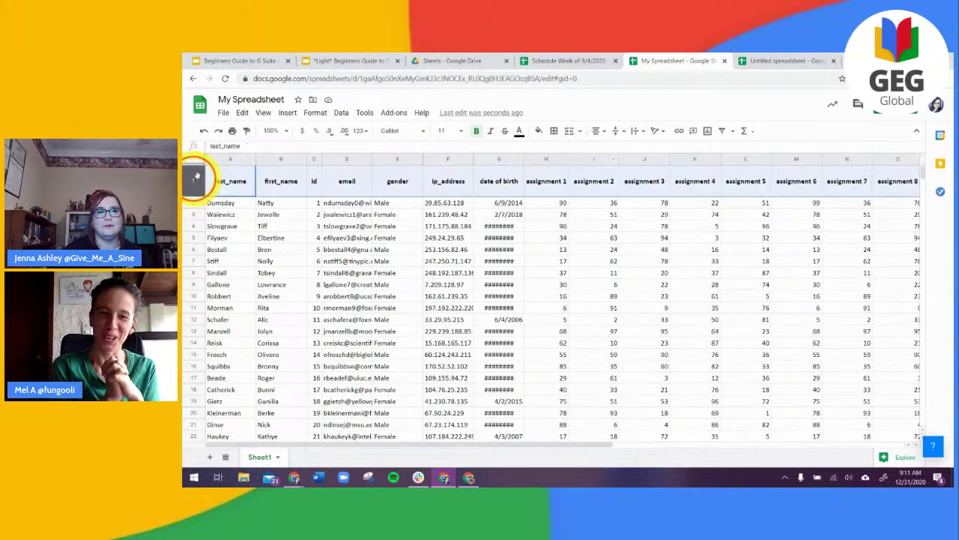
click(662, 133)
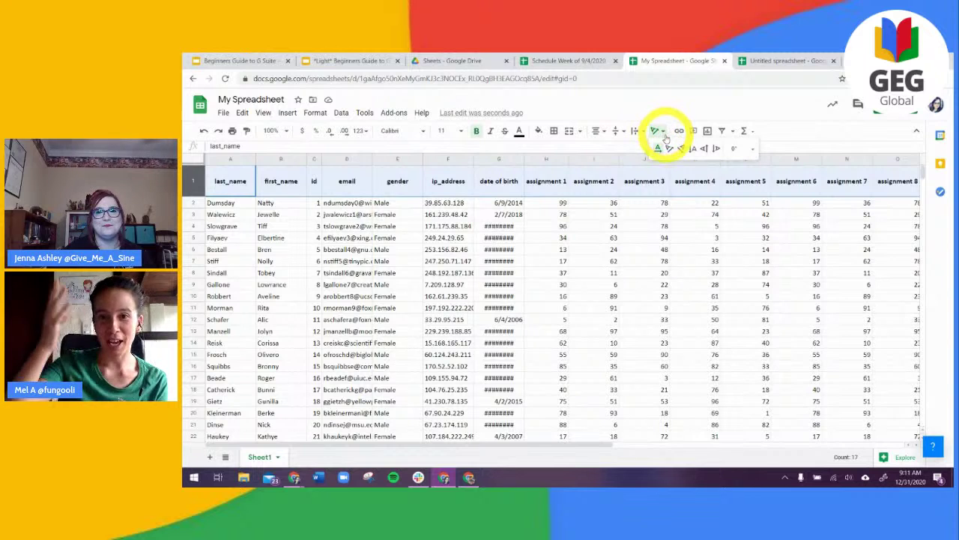
click(705, 149)
drag(193, 196, 191, 247)
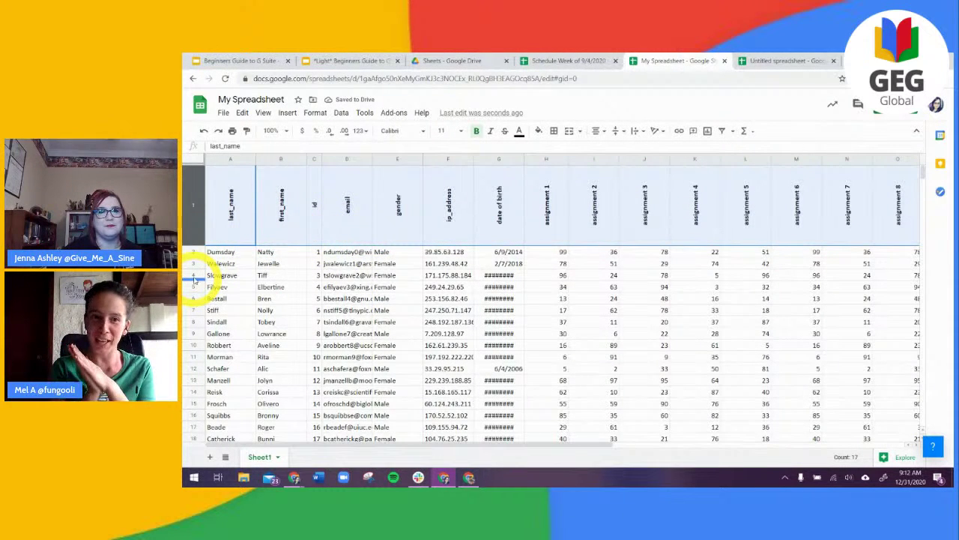
click(655, 131)
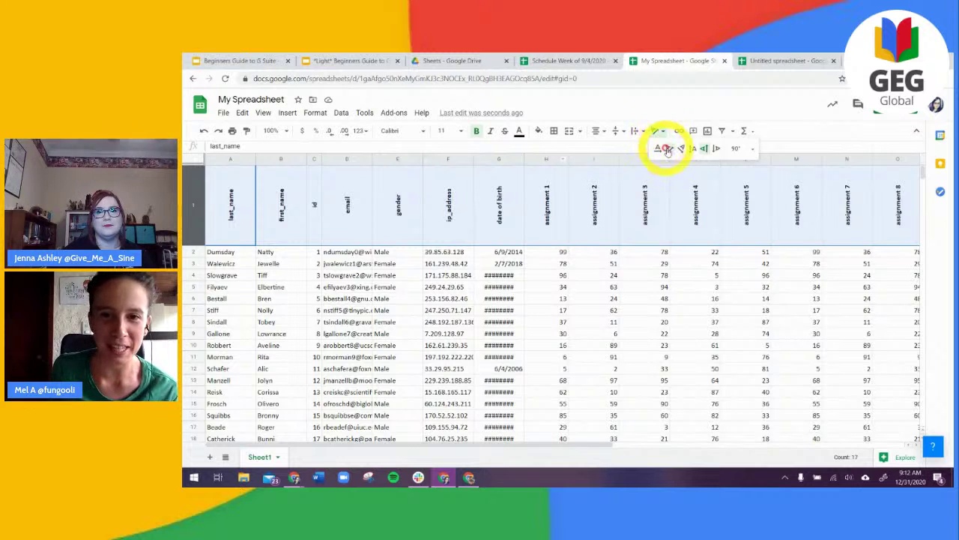
click(679, 148)
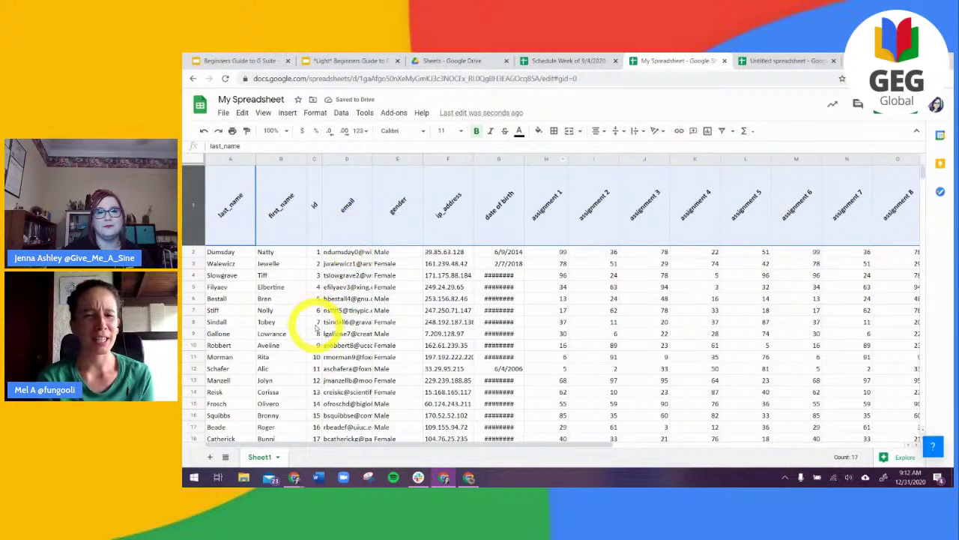
Remove the text rotation from header row 1 and reduce the row's height
click(657, 130)
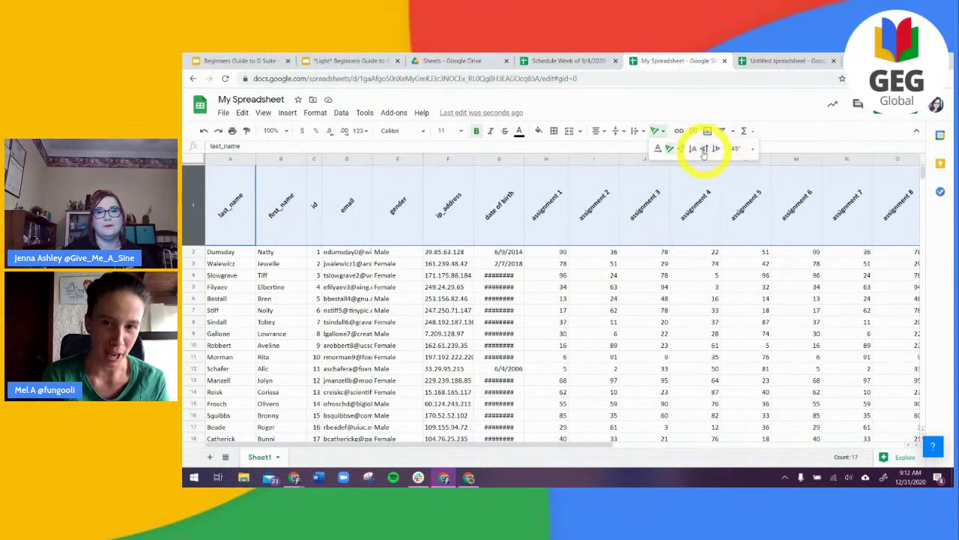
click(658, 150)
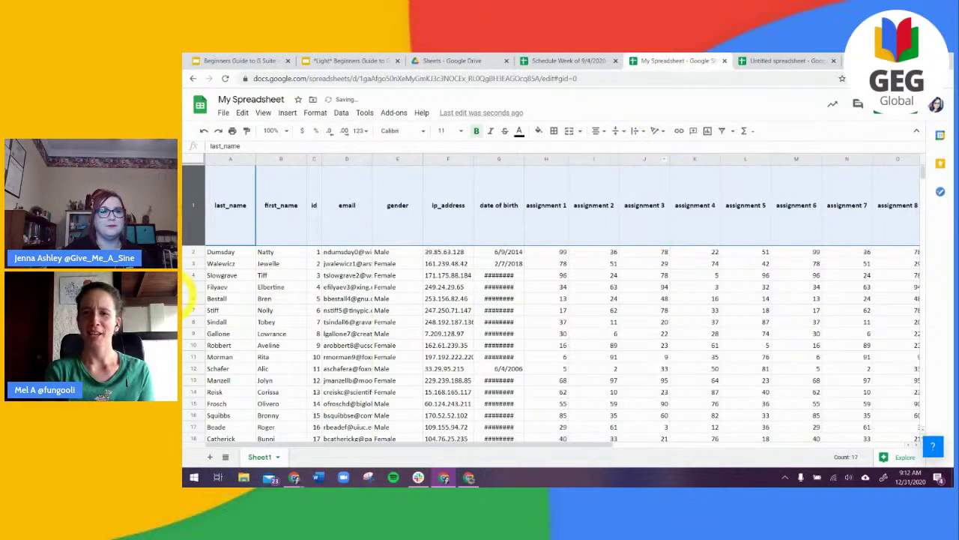
drag(199, 246, 212, 193)
click(266, 224)
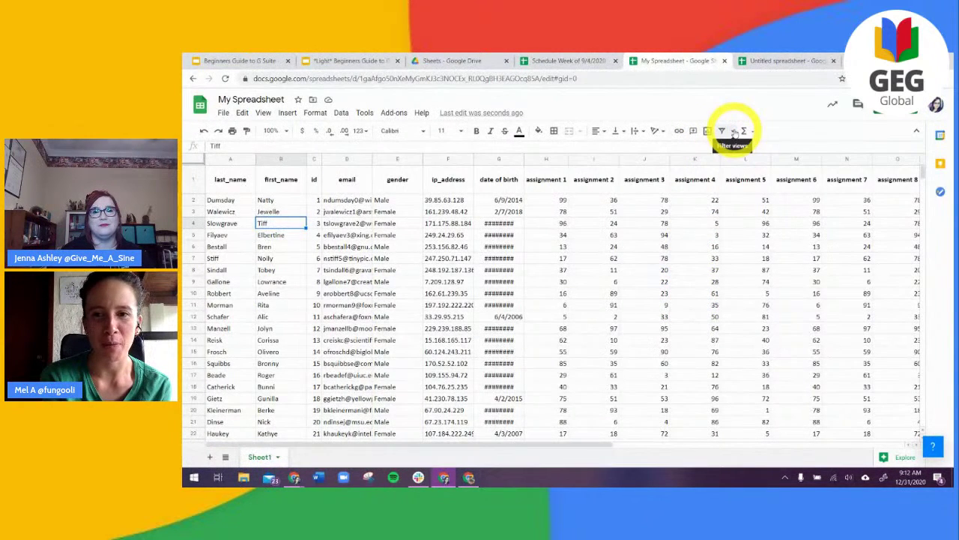
Add a filter to the data table and review the assignment 1 column's filter values without applying any
click(733, 133)
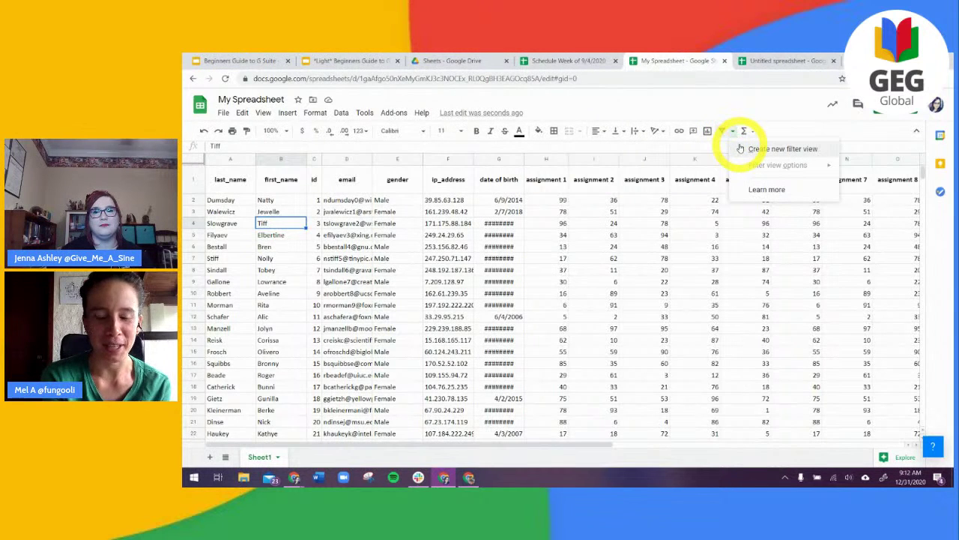
click(721, 132)
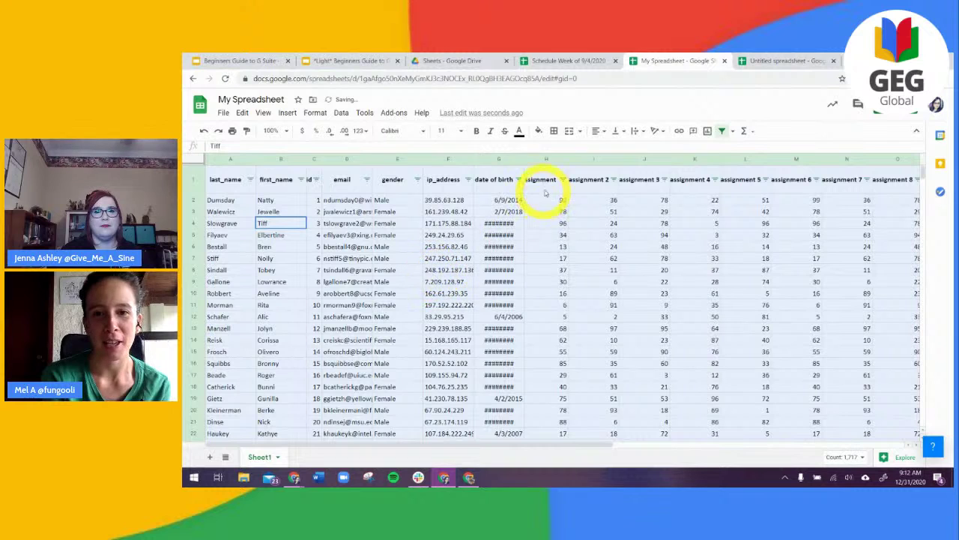
click(563, 180)
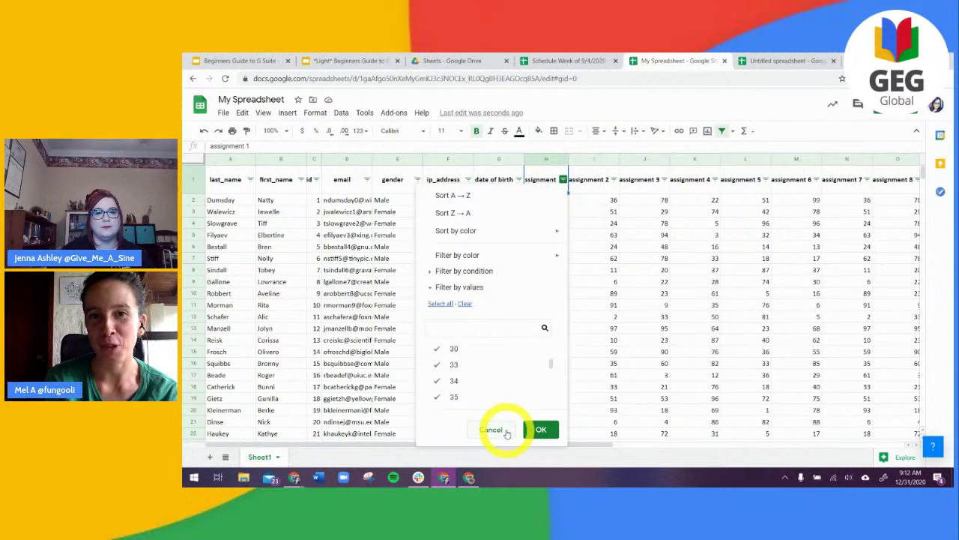
scroll(464, 365, down, 1)
scroll(464, 365, down, 4)
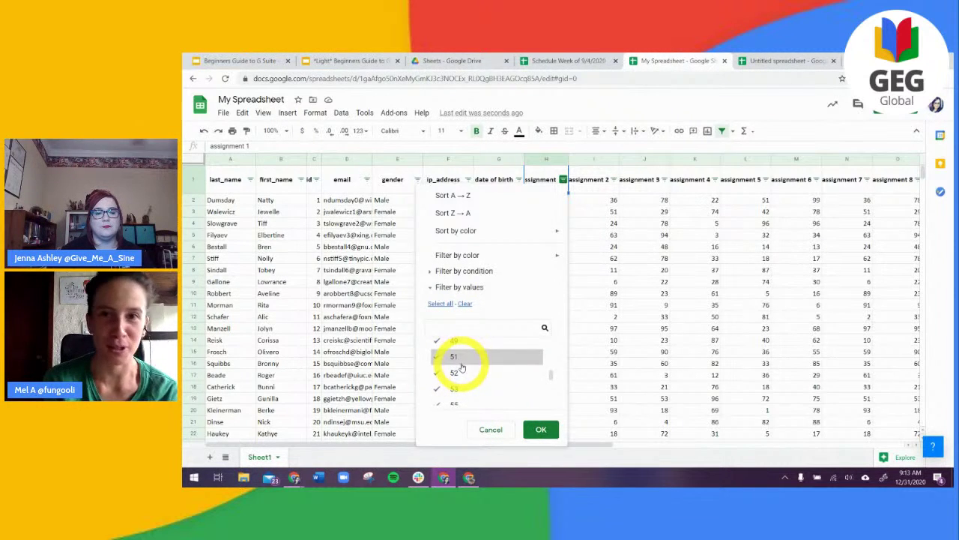
scroll(462, 367, down, 3)
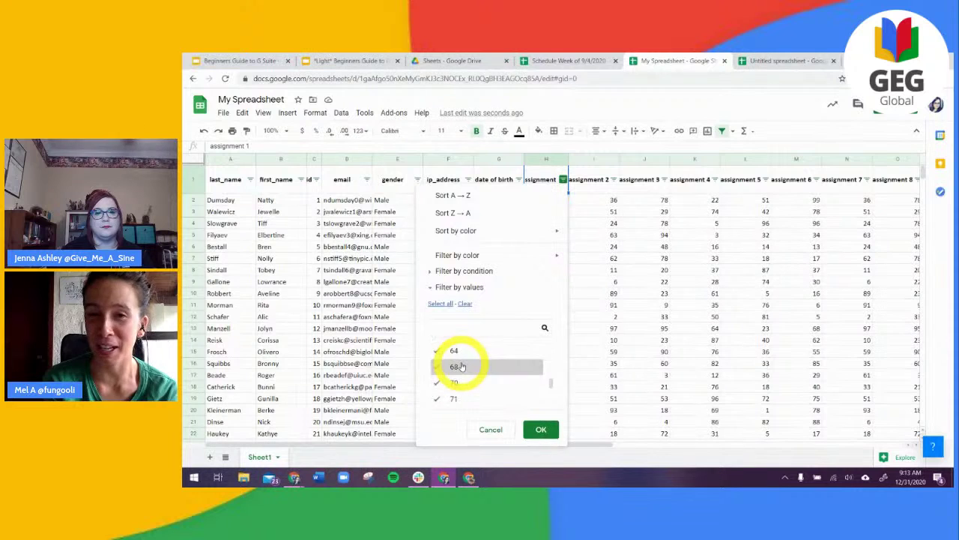
click(493, 429)
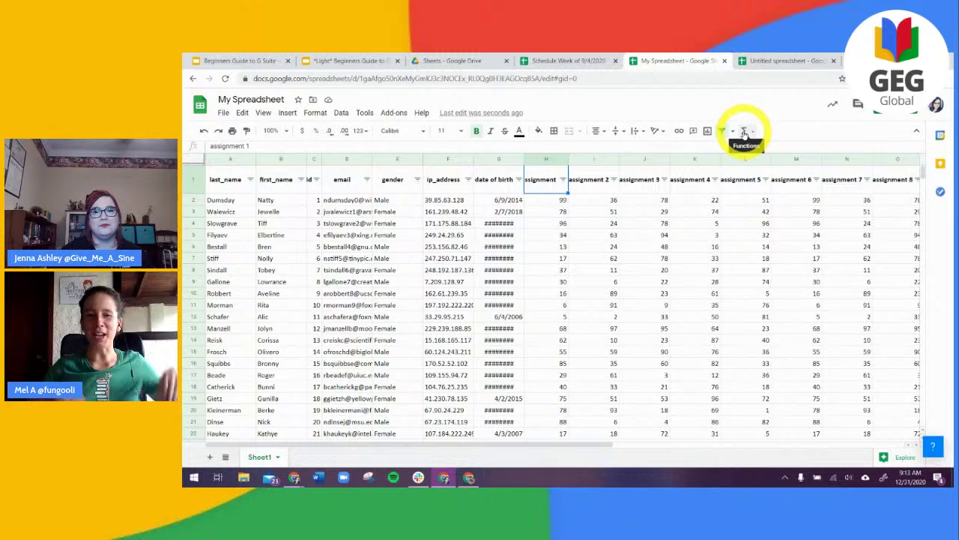
Insert an AVERAGE of the assignment 1 scores in H2:H101 into cell H102, and undo it
click(744, 132)
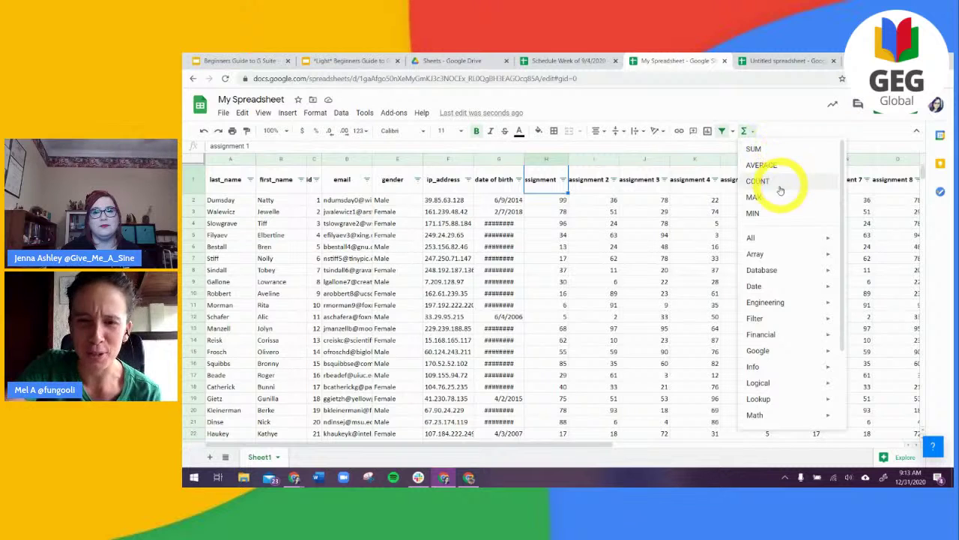
click(774, 127)
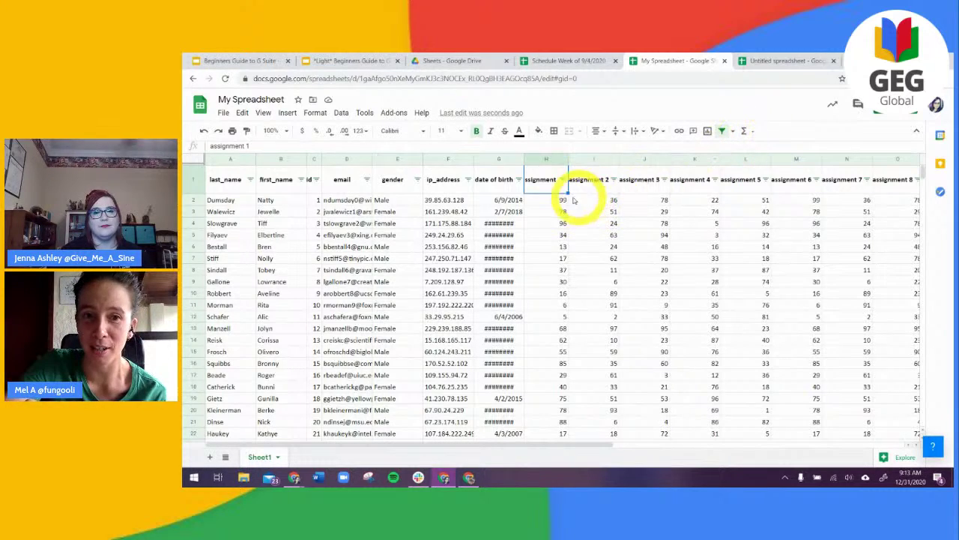
drag(553, 202, 562, 358)
click(745, 131)
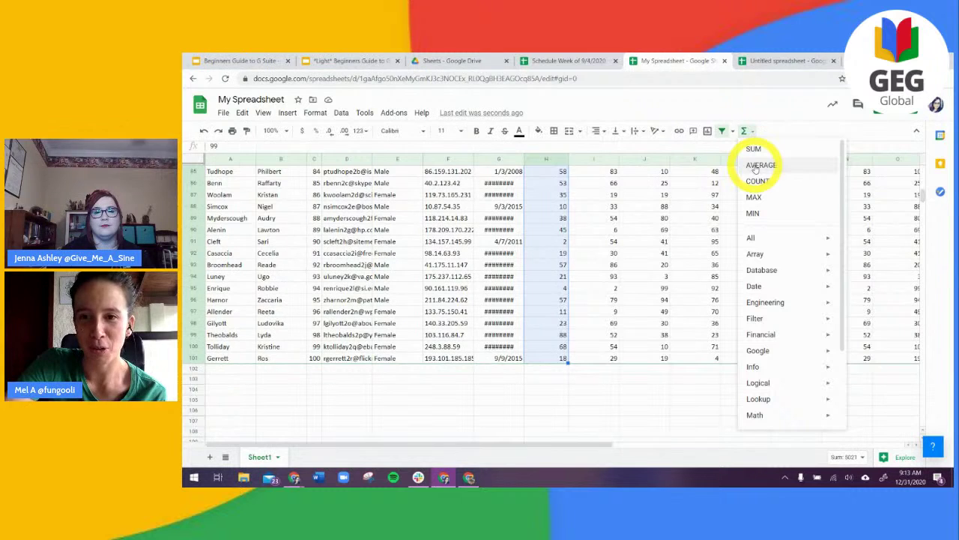
click(759, 165)
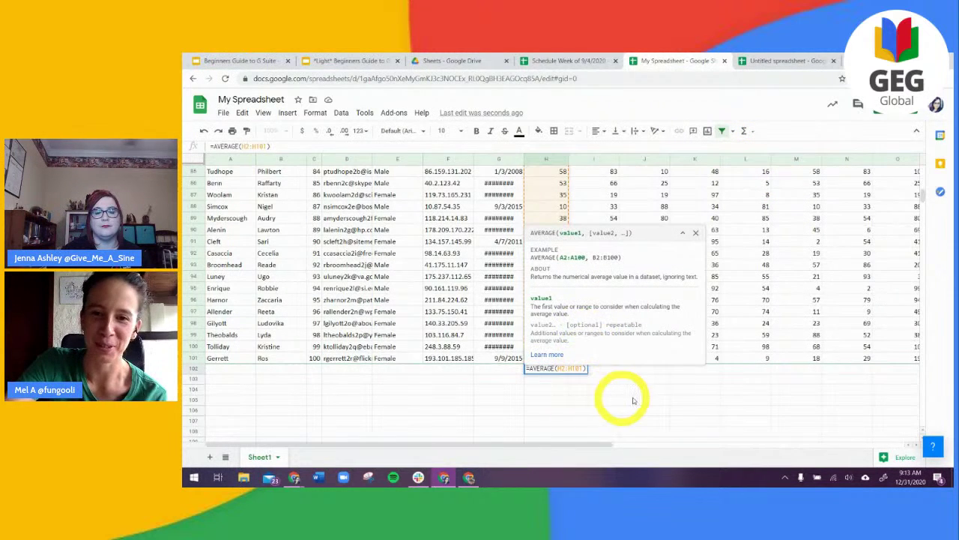
key(Return)
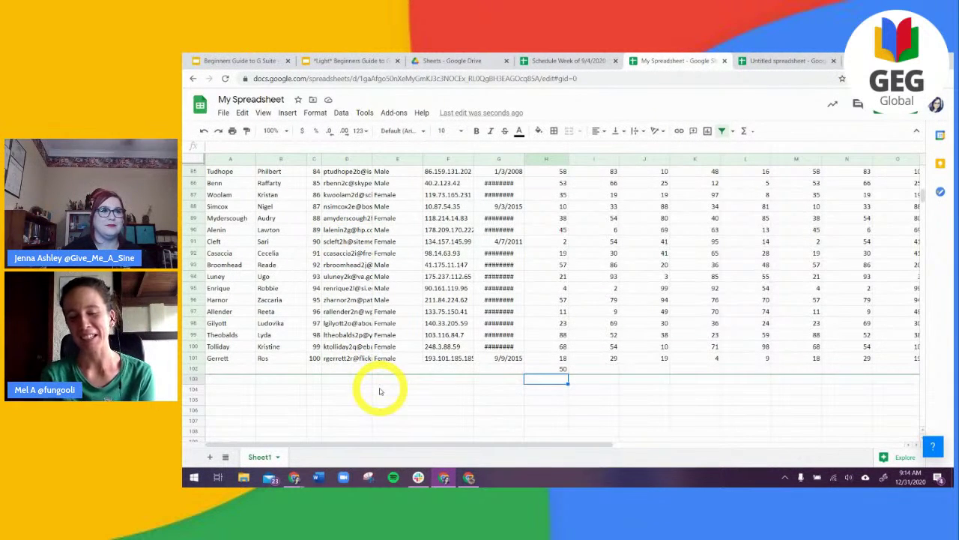
click(204, 131)
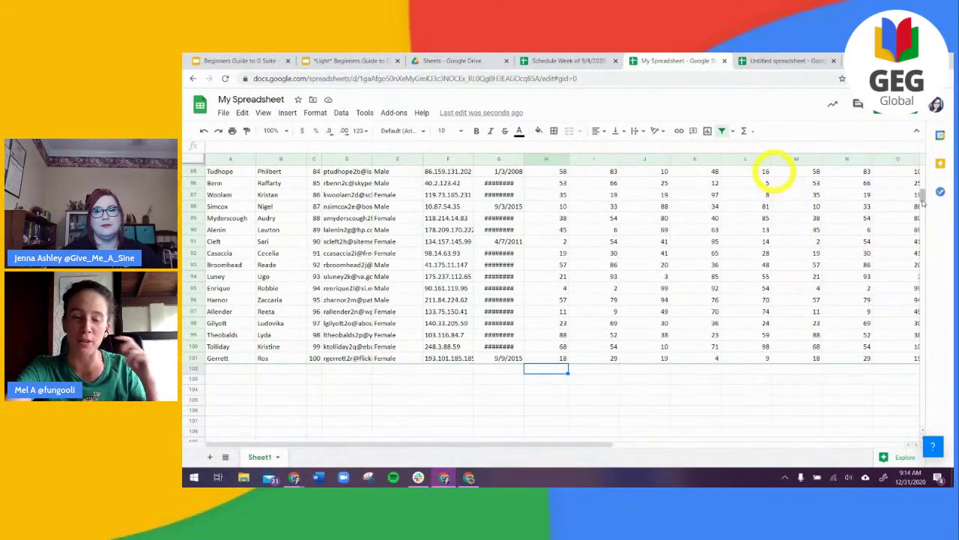
scroll(771, 154, up, 15)
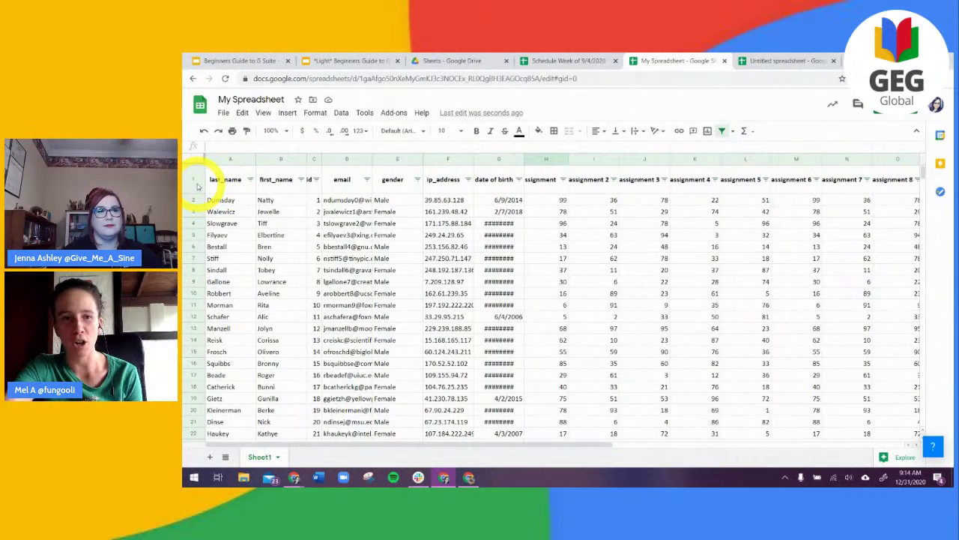
click(194, 181)
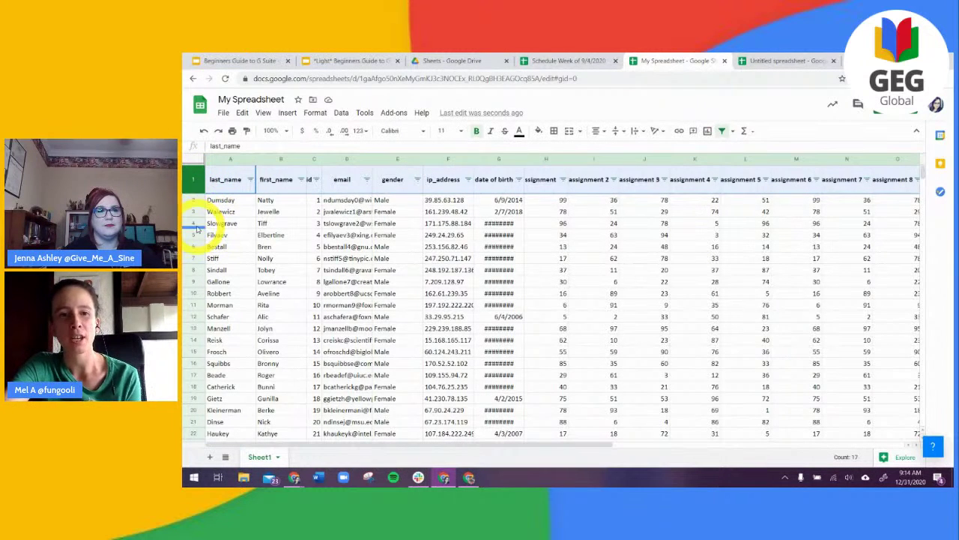
click(225, 158)
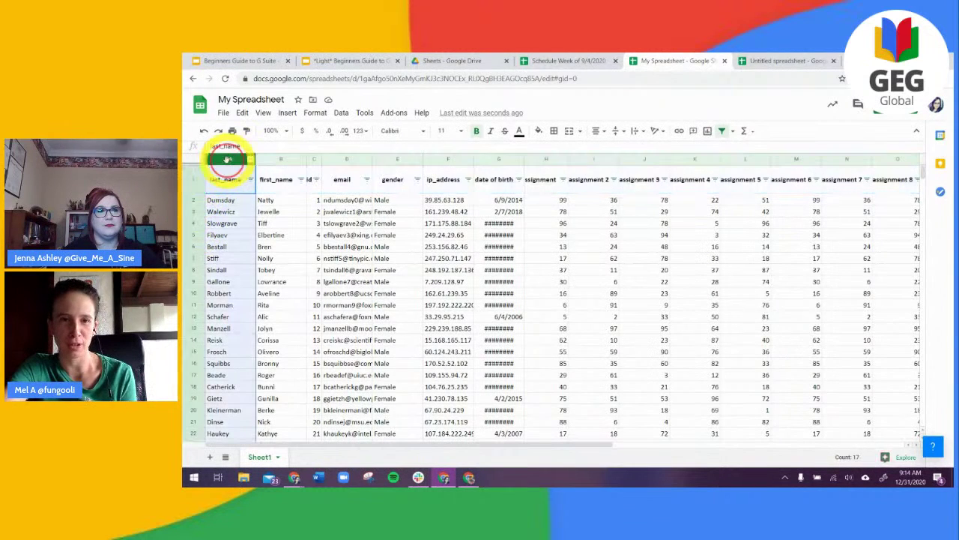
click(292, 237)
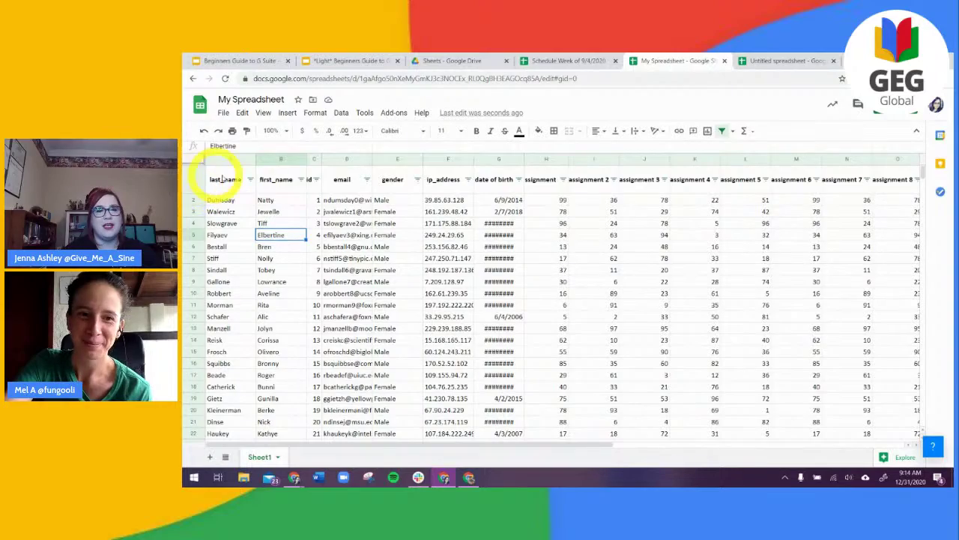
scroll(675, 352, down, 13)
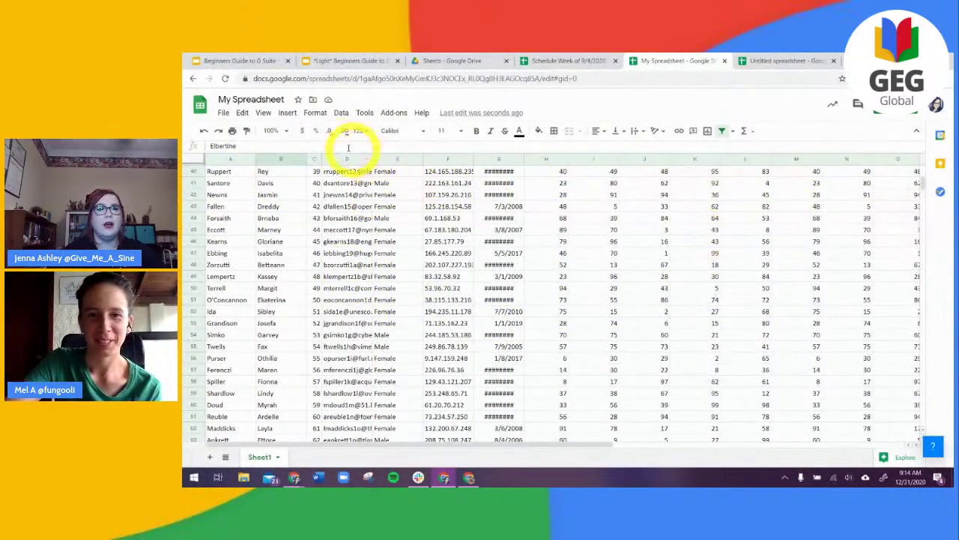
scroll(250, 229, up, 13)
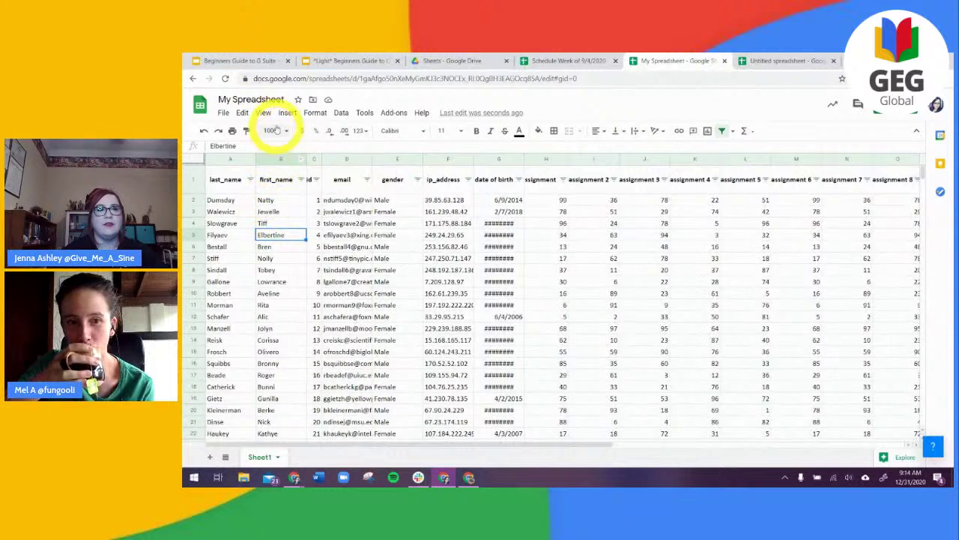
Freeze the first row so the column headers stay in view while scrolling through the data
click(263, 113)
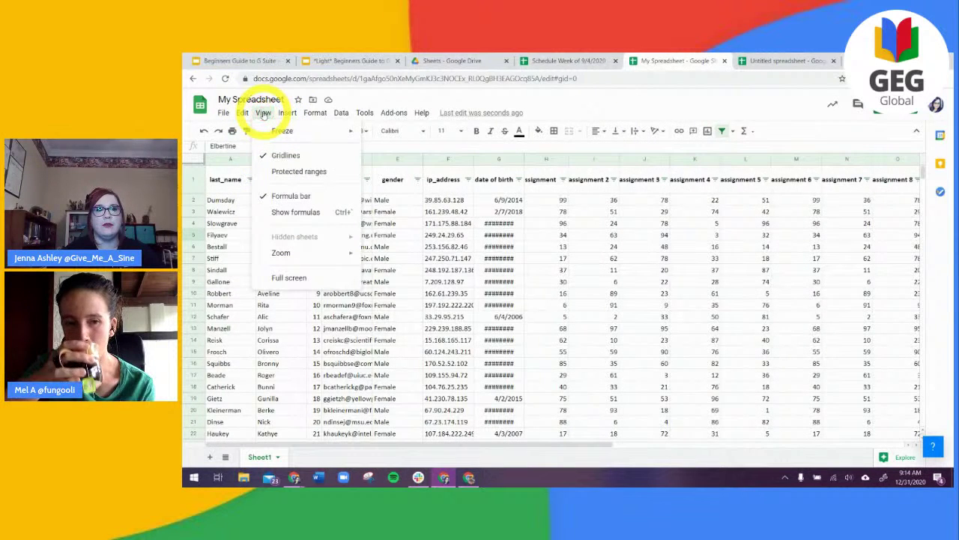
mouse_move(284, 135)
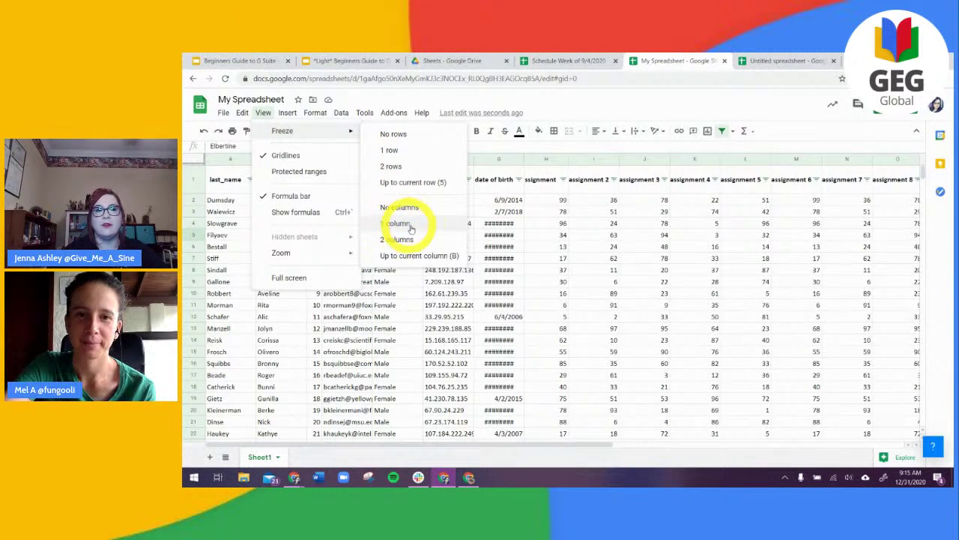
click(388, 151)
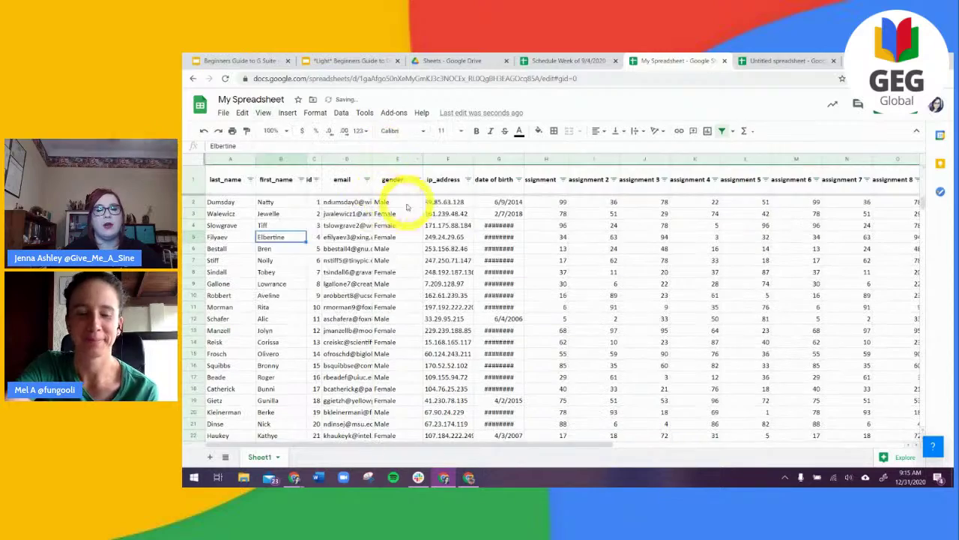
scroll(439, 311, down, 10)
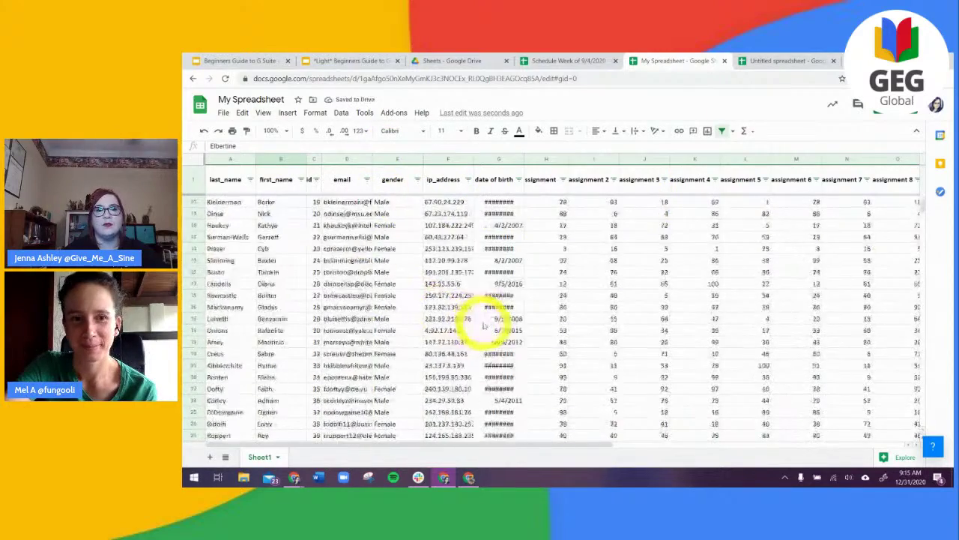
Freeze the first column so the last names stay in view while scrolling across the assignment columns
scroll(407, 278, up, 10)
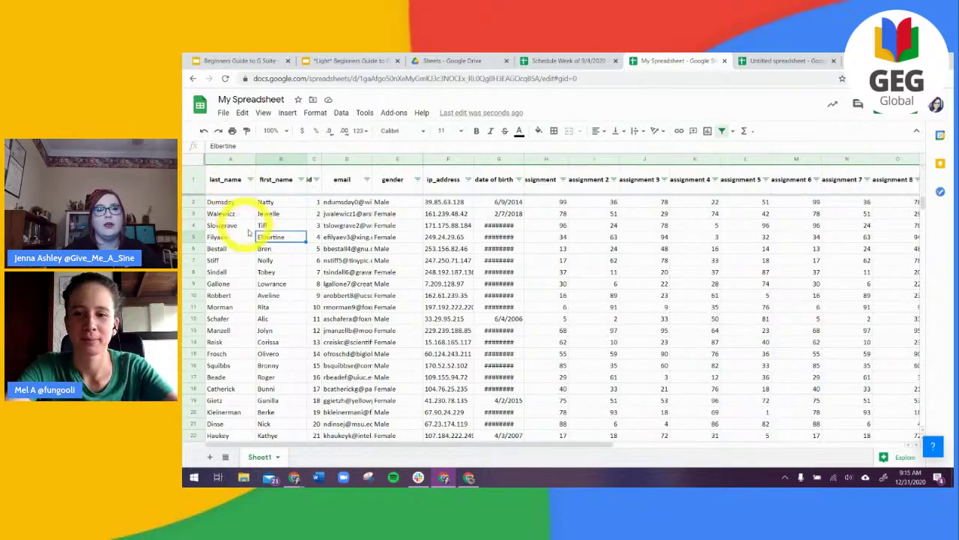
scroll(449, 266, down, 15)
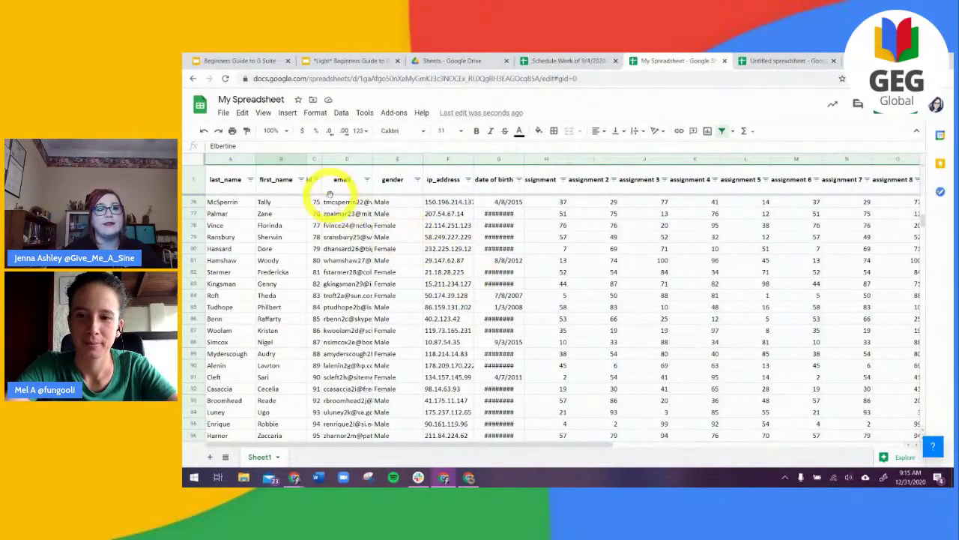
drag(425, 444, 360, 452)
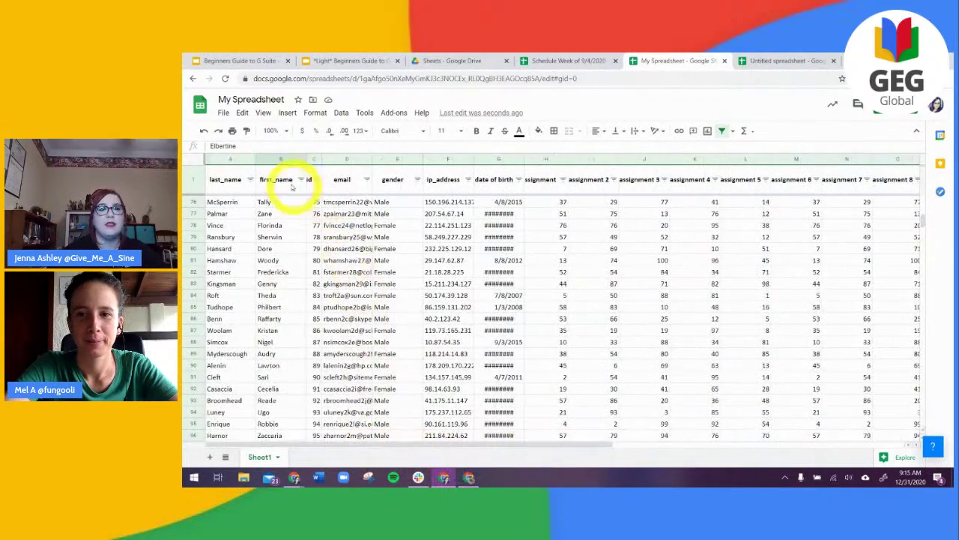
click(263, 113)
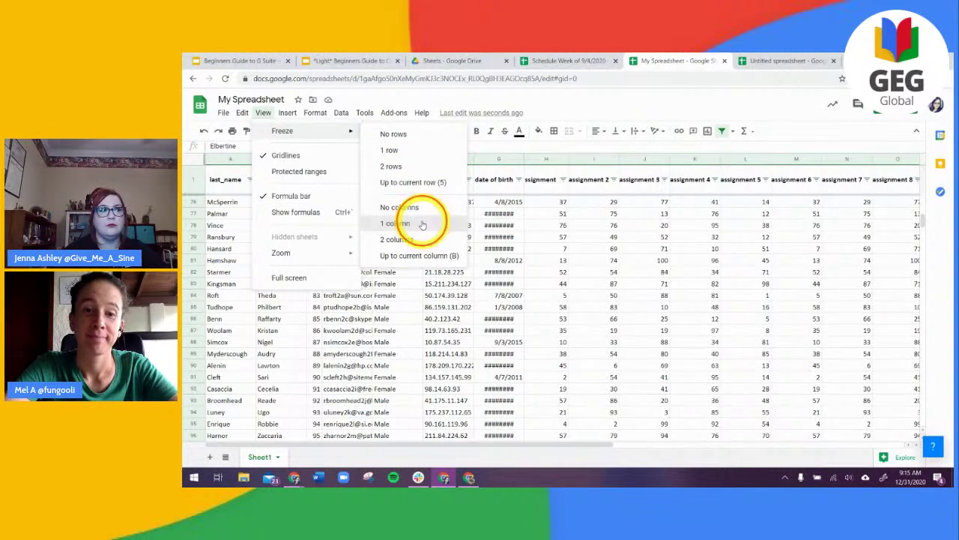
click(422, 225)
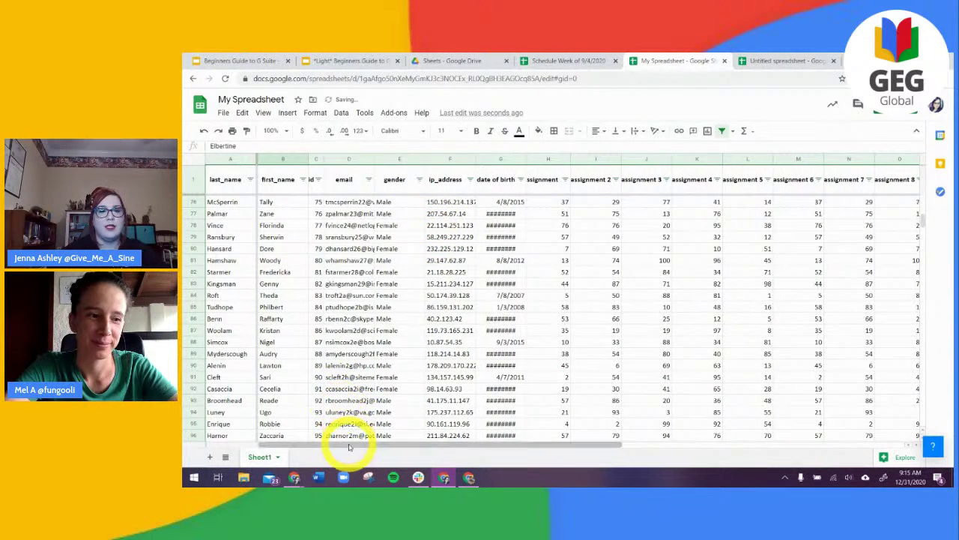
drag(370, 447, 551, 464)
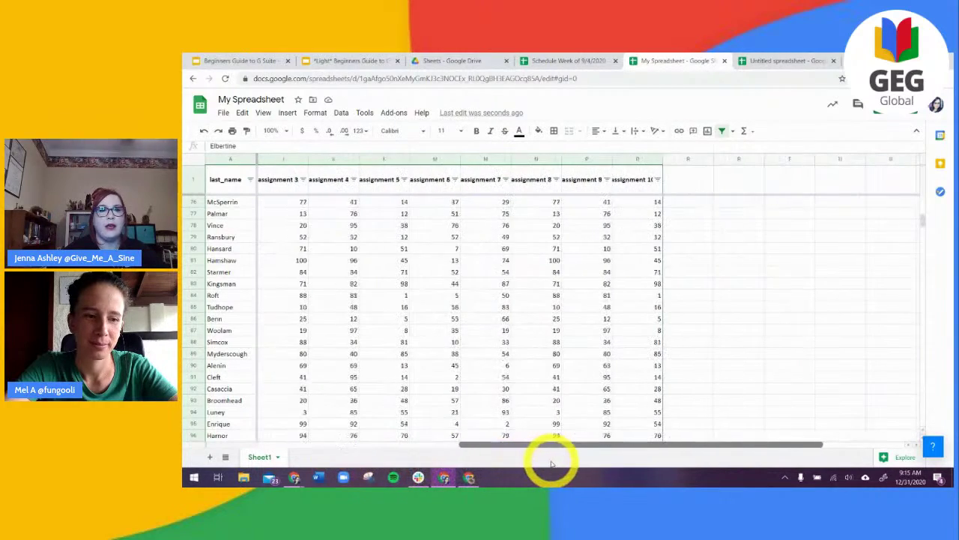
scroll(273, 337, down, 1)
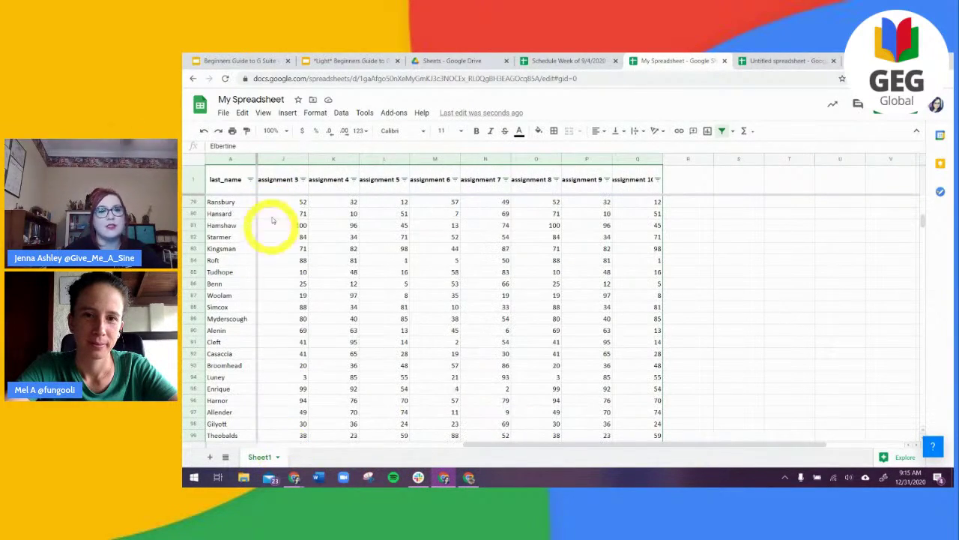
drag(513, 445, 253, 443)
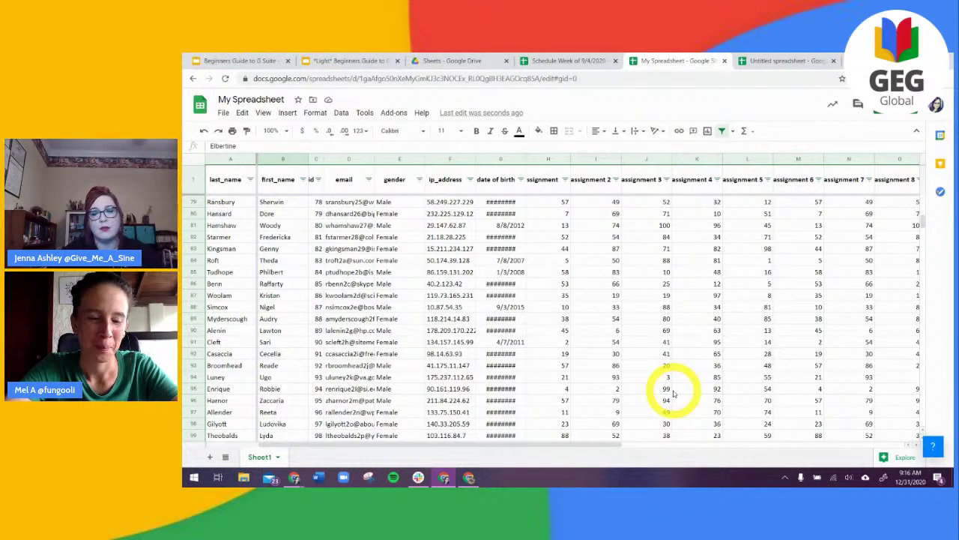
Open Explore for the data table and review its suggested answers, alternating colours, pivot table and charts
click(894, 459)
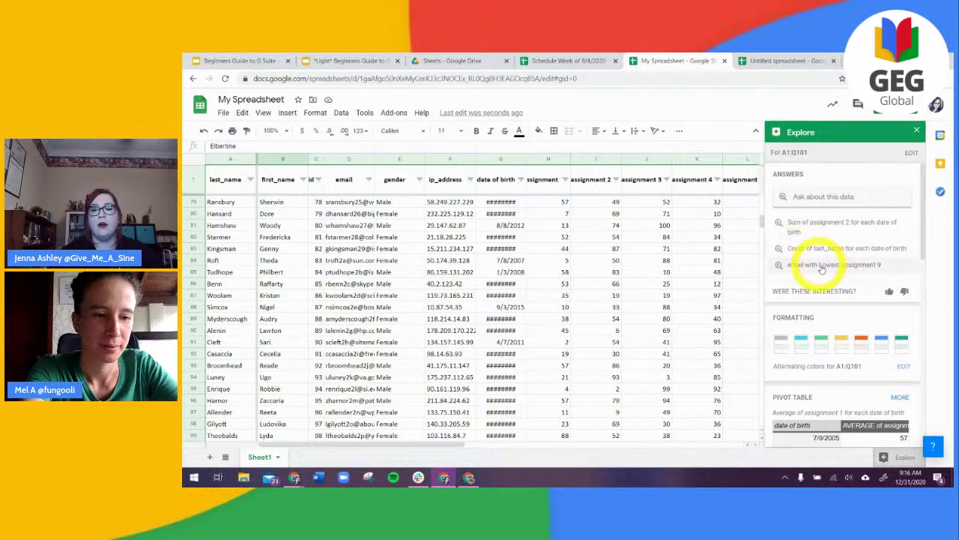
scroll(832, 287, down, 1)
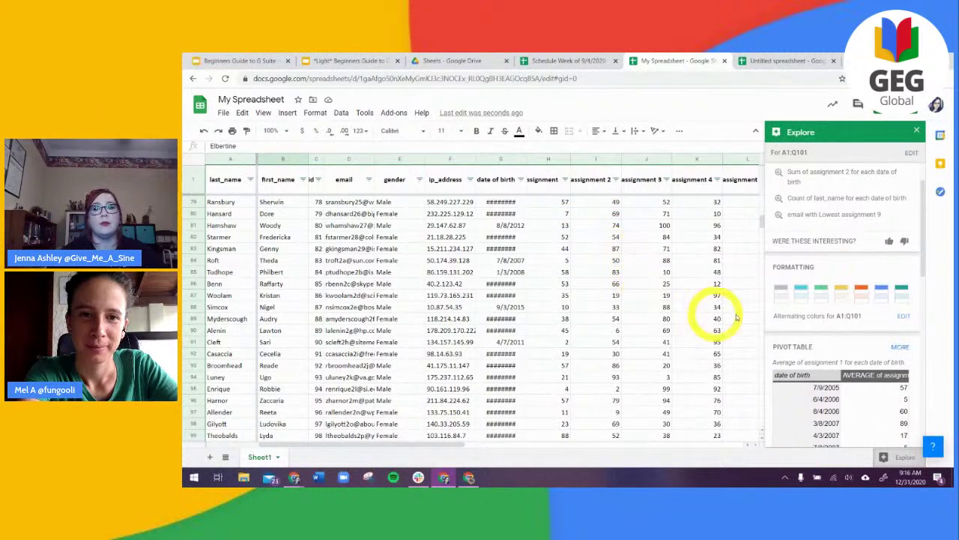
scroll(696, 310, down, 1)
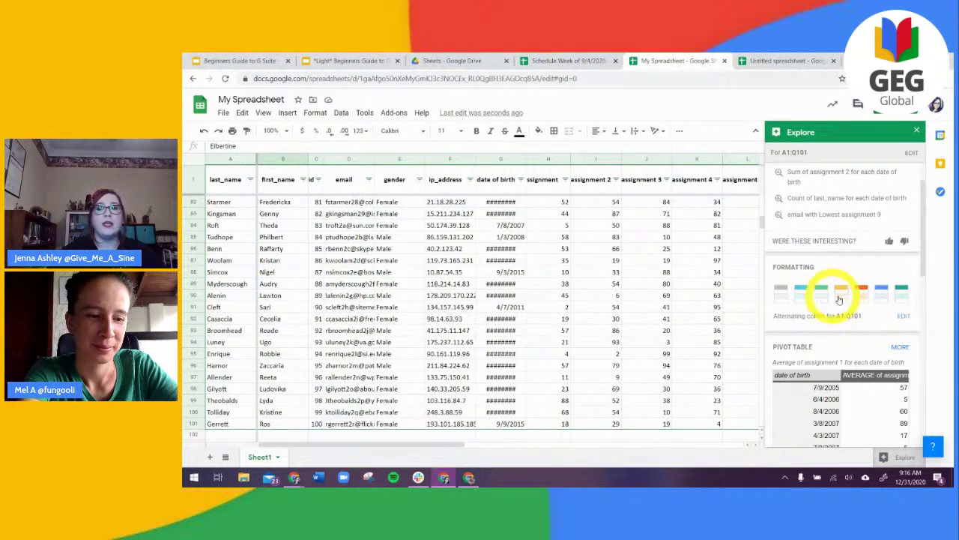
scroll(855, 299, down, 3)
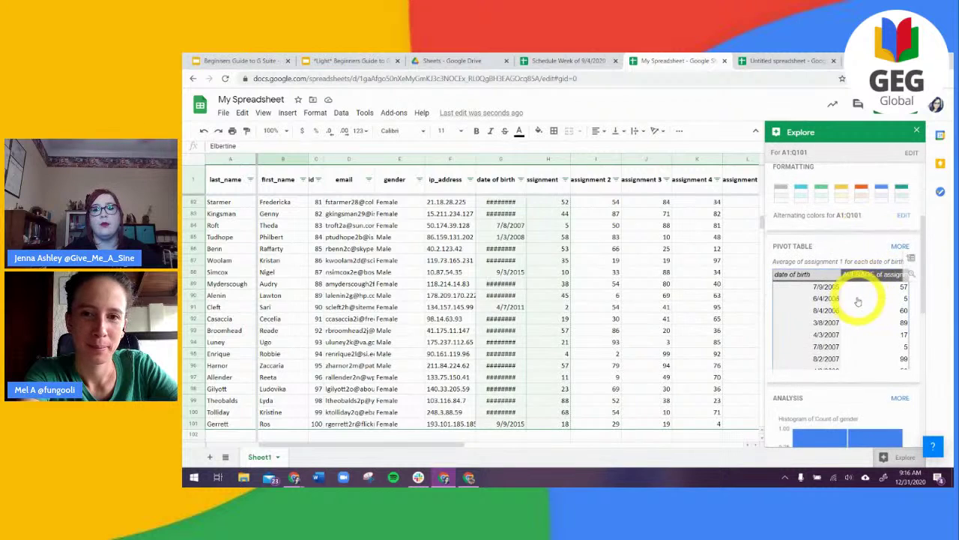
scroll(858, 300, down, 5)
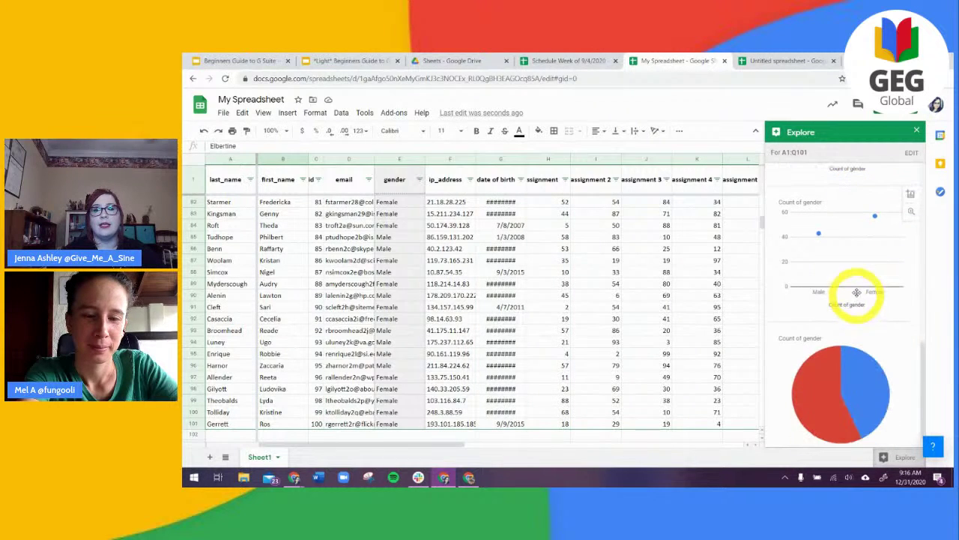
scroll(840, 313, down, 1)
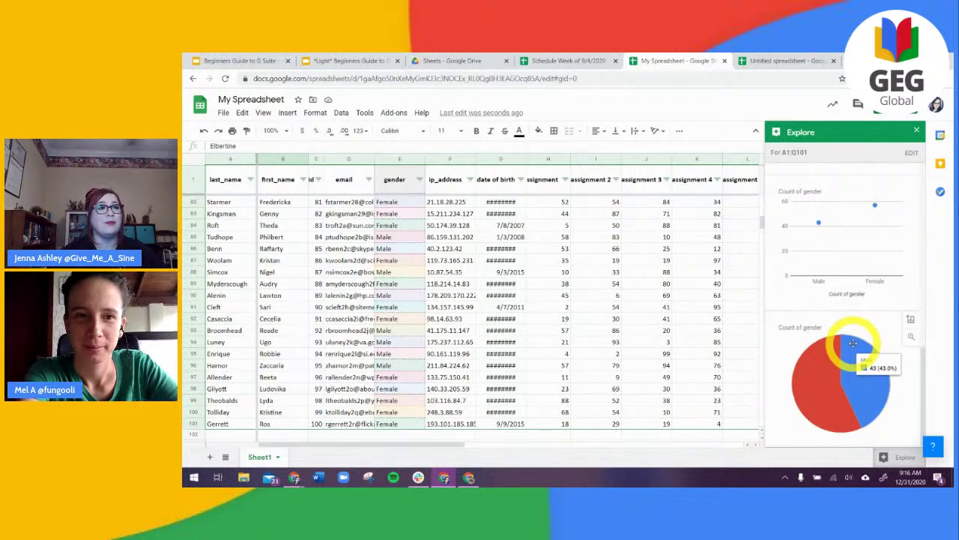
scroll(853, 343, up, 10)
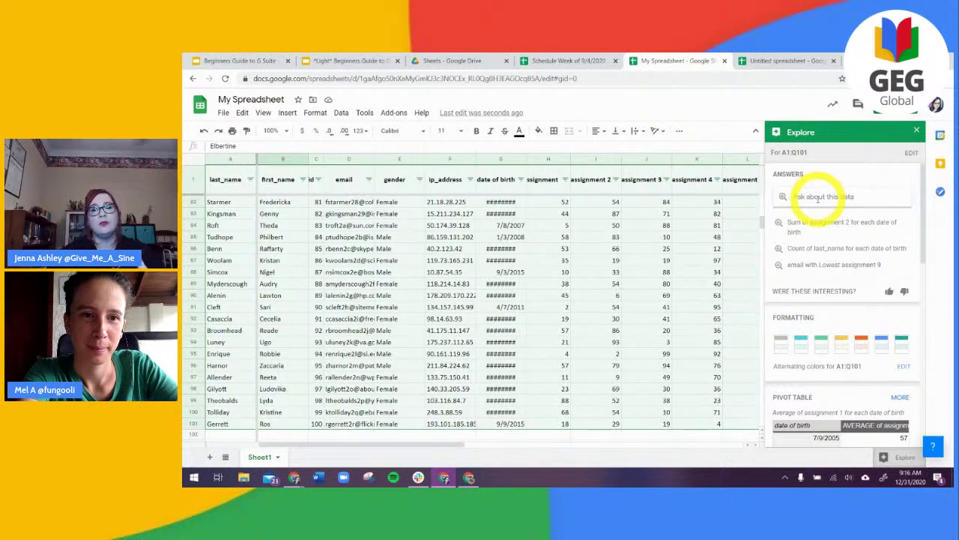
Ask Explore about the data with the question "all scores assignment 1 lower than 50"
click(818, 197)
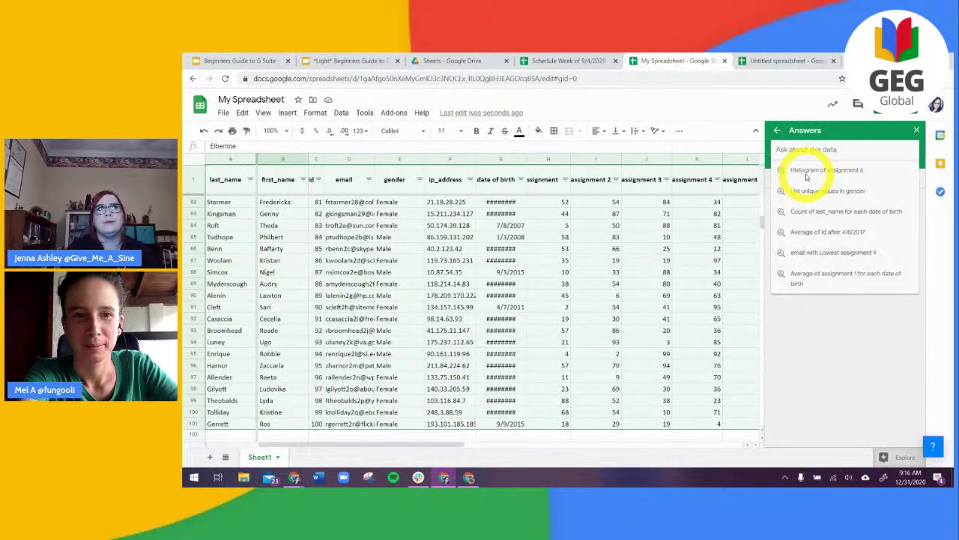
text(a)
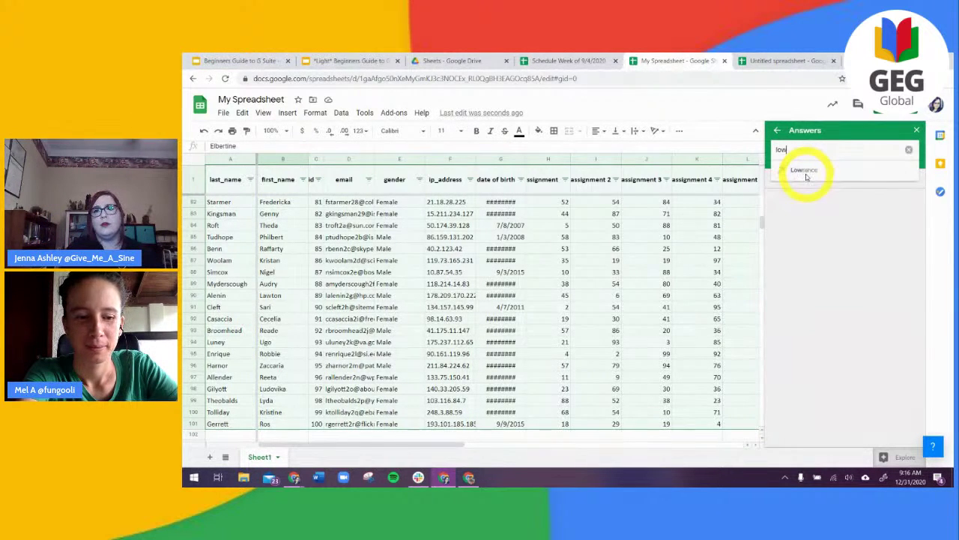
text(ll)
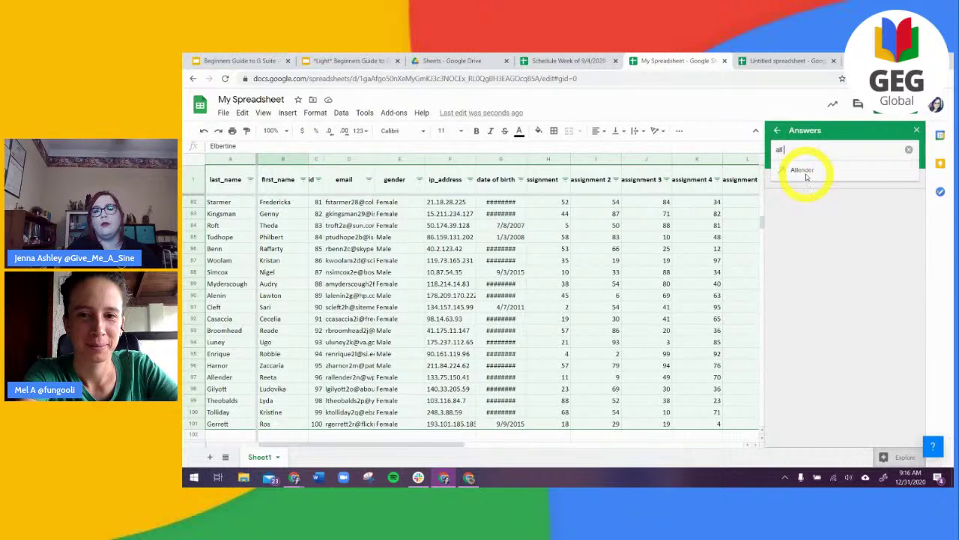
text( scores)
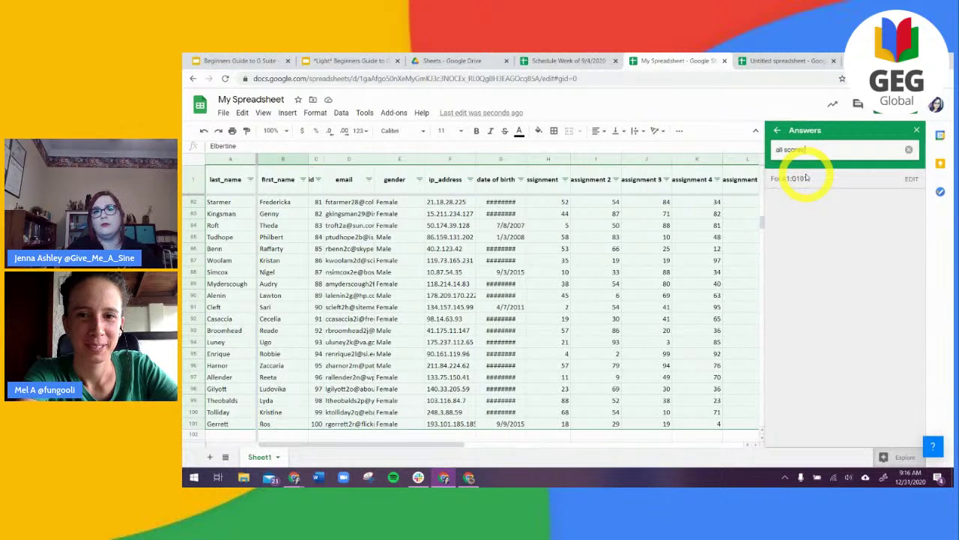
text( assignment)
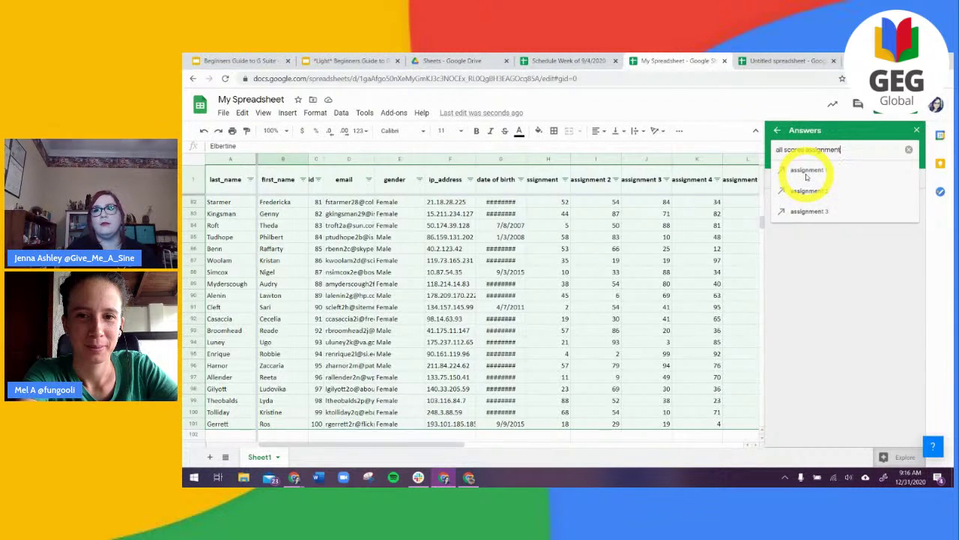
text( 1 lower than 50)
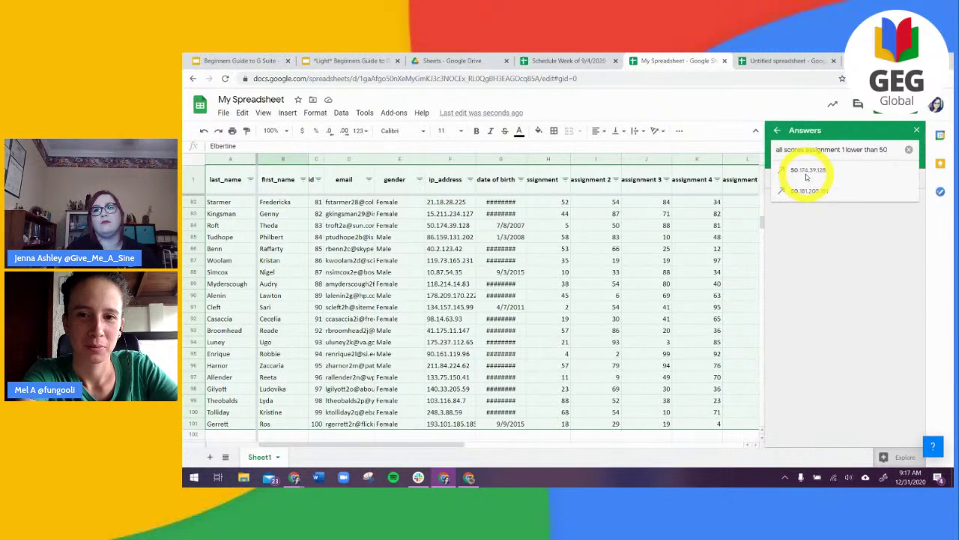
key(Return)
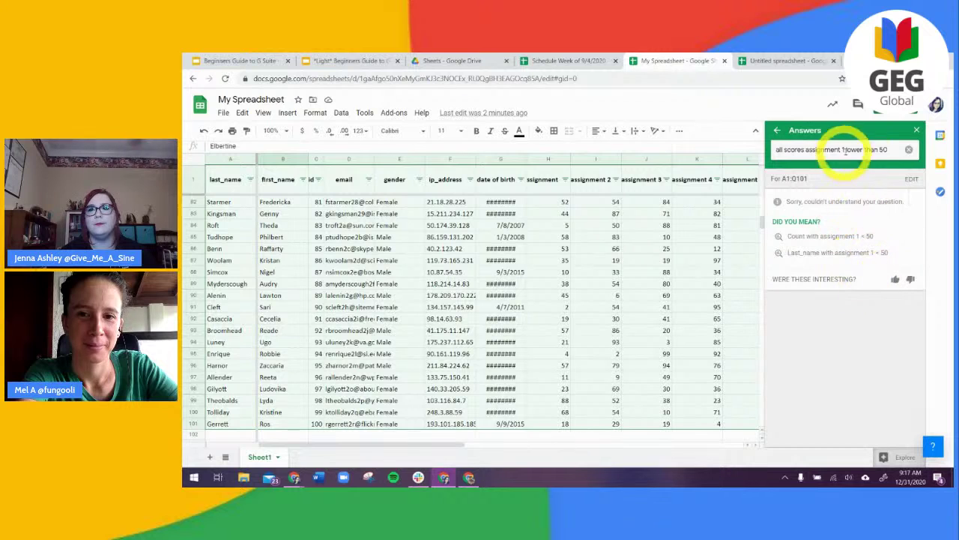
Choose the suggested question "Last_name with assignment 1 < 50" and copy the formula behind its answer
click(868, 255)
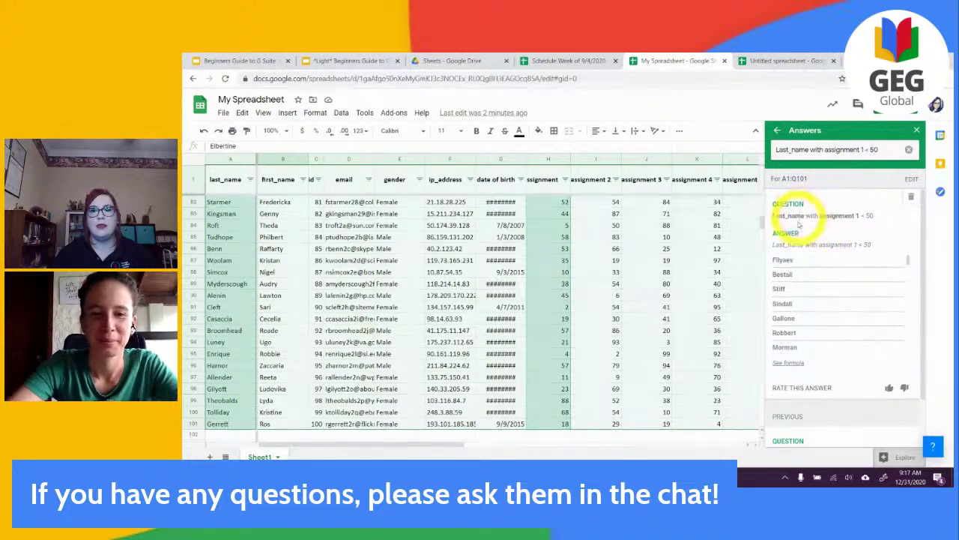
scroll(827, 352, down, 1)
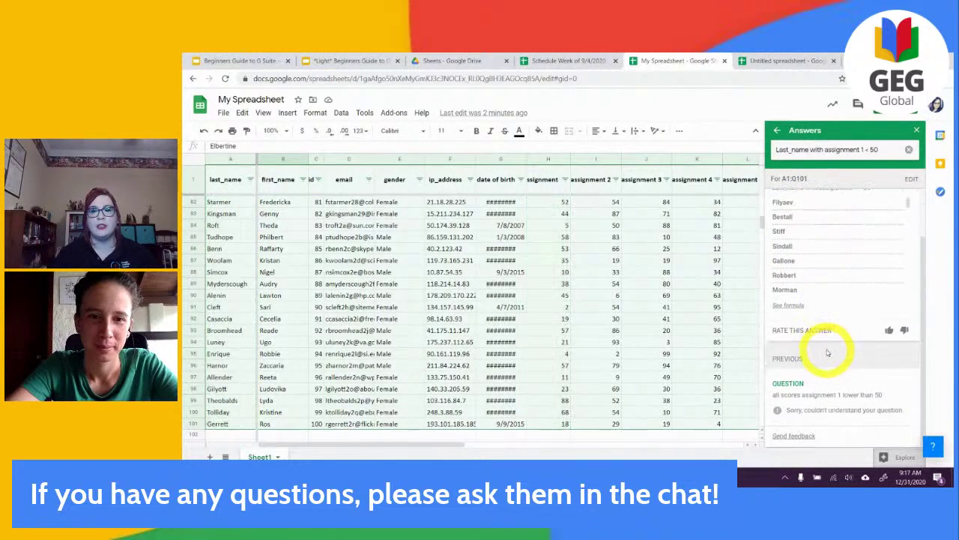
scroll(828, 350, up, 1)
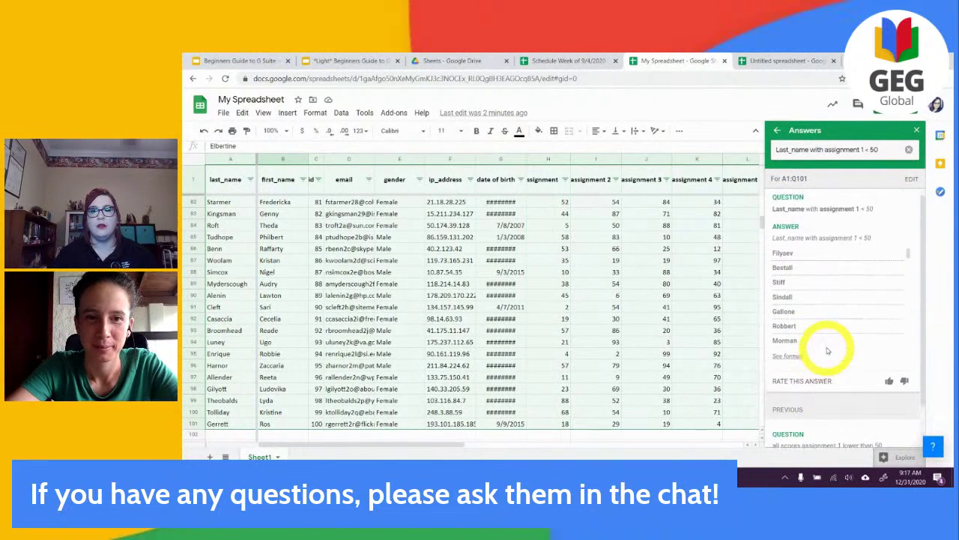
click(790, 364)
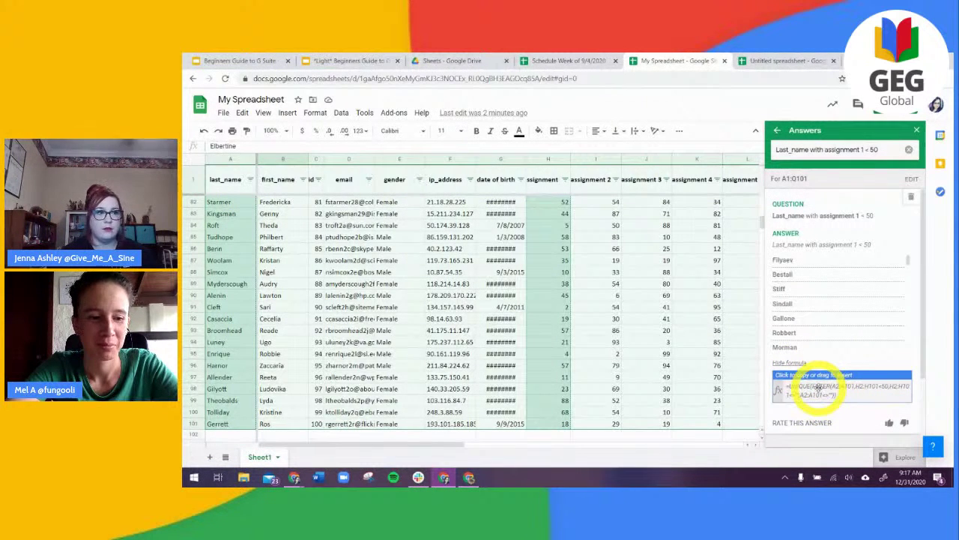
click(814, 386)
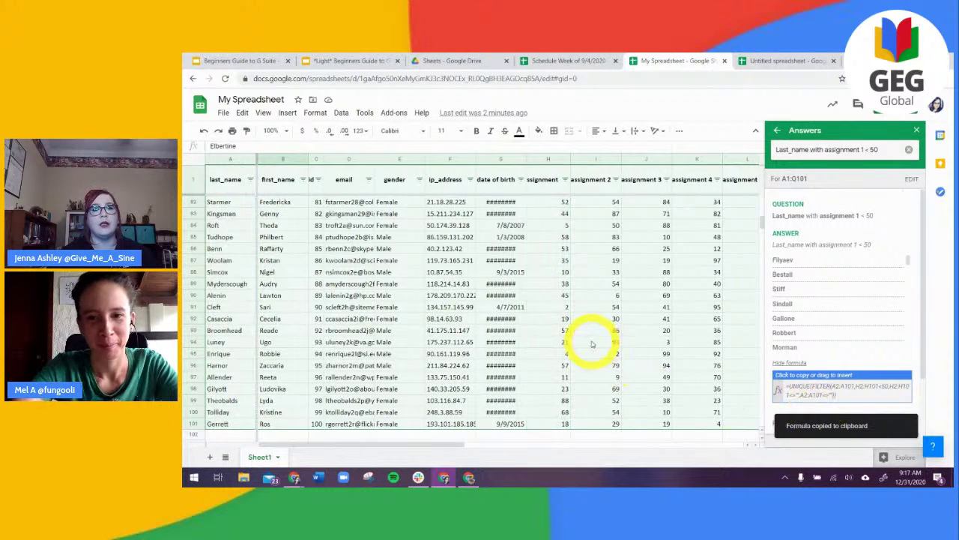
Add a new sheet and paste the copied UNIQUE(FILTER) formula into cell A1 to list the last names
scroll(580, 339, down, 5)
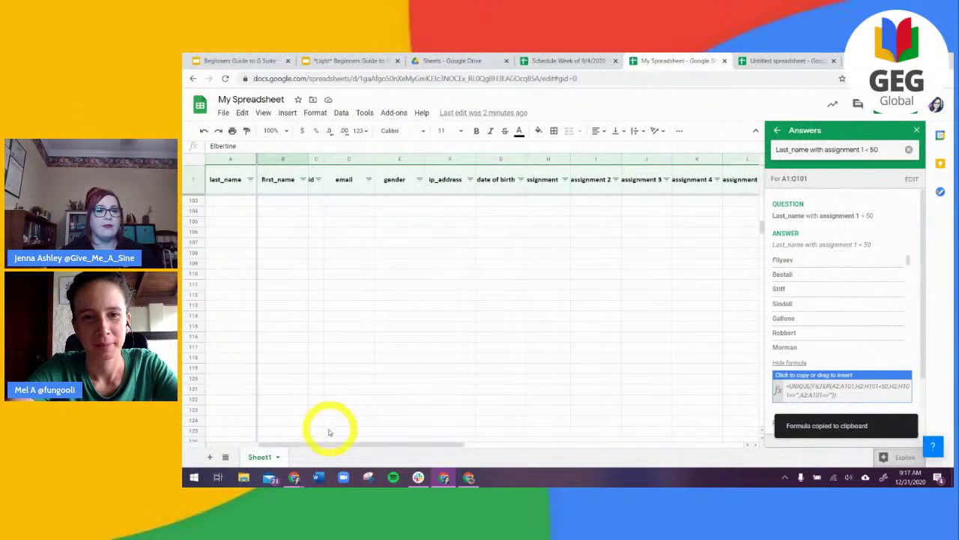
click(210, 456)
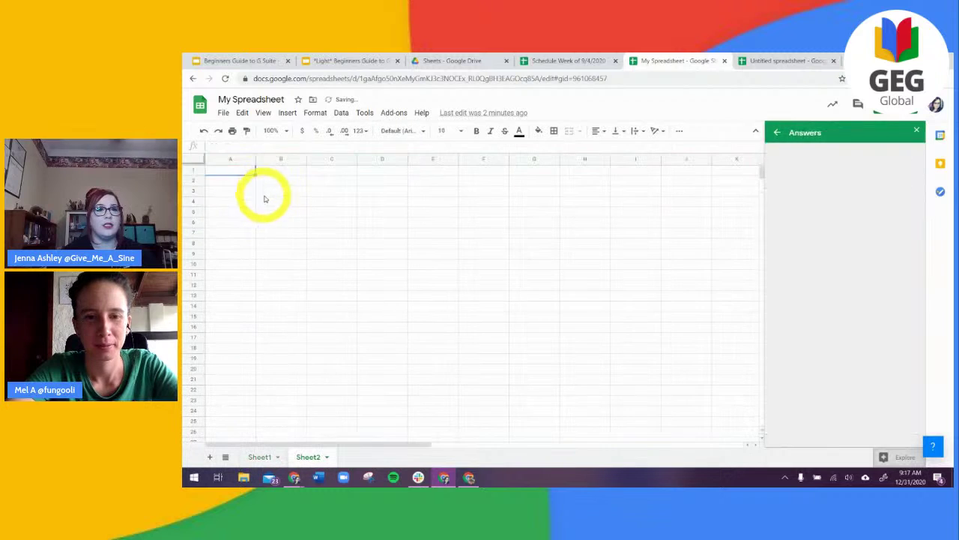
right_click(234, 174)
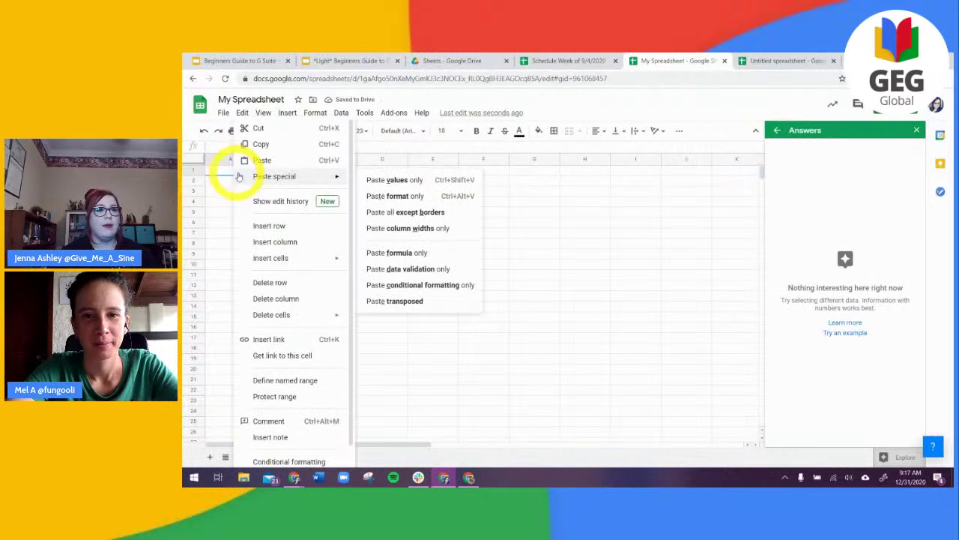
click(251, 160)
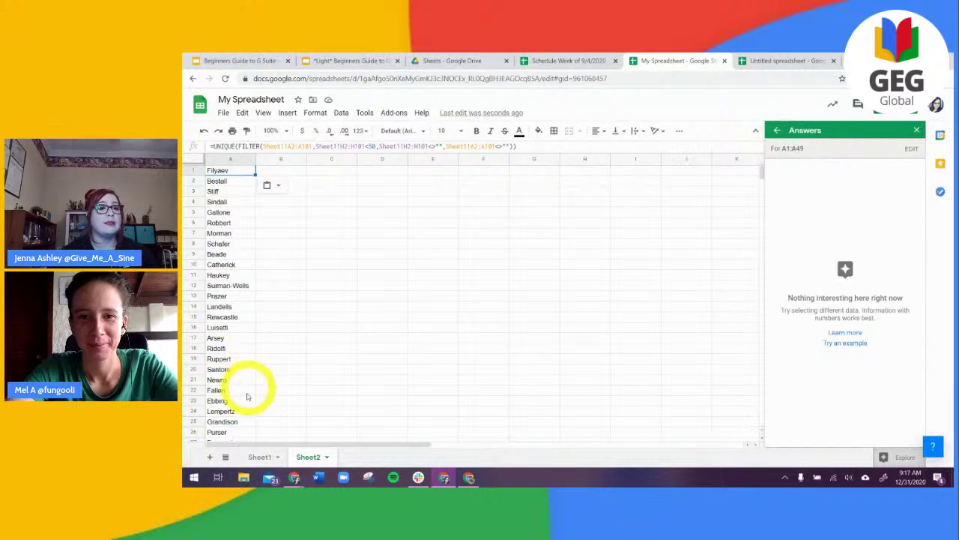
Return to the first rows of Sheet1 and close the Explore answers
click(260, 457)
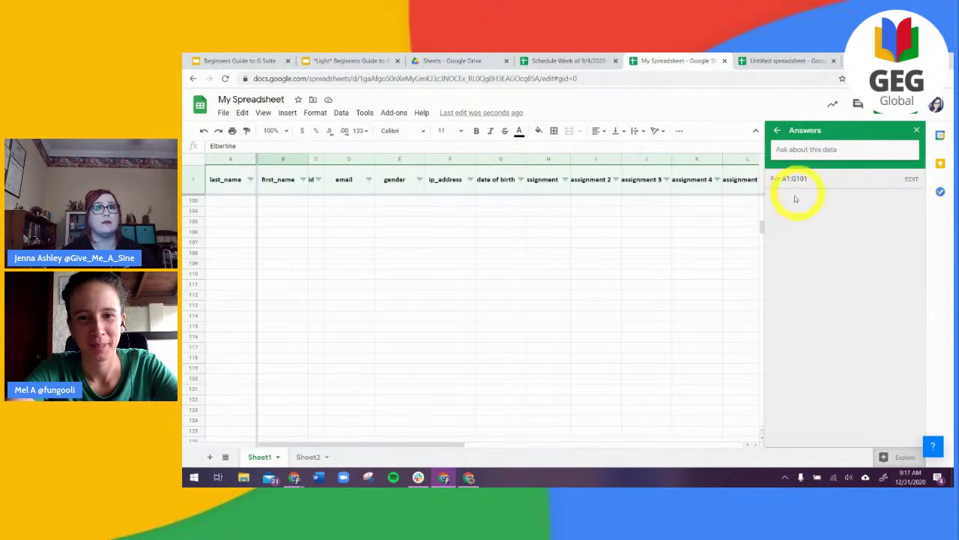
scroll(420, 360, up, 6)
scroll(417, 360, up, 20)
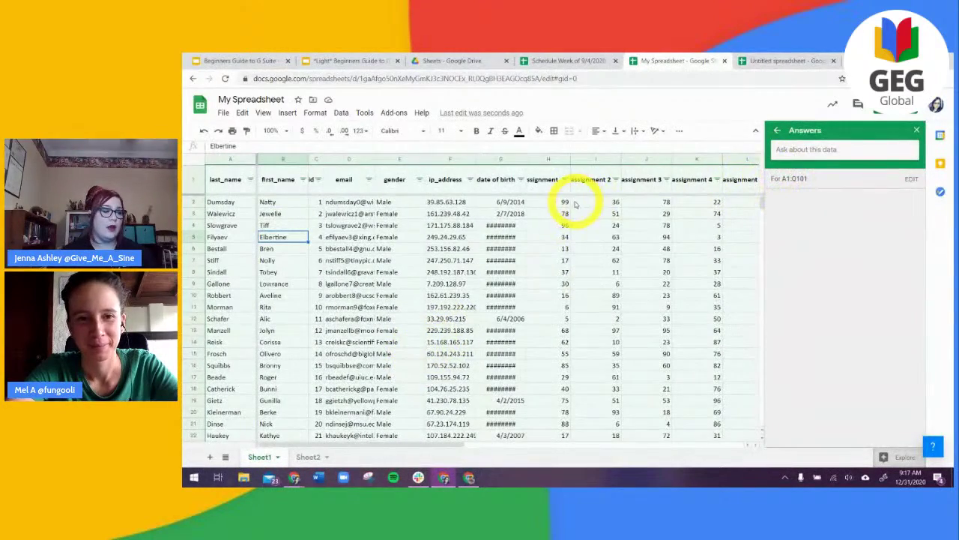
click(918, 132)
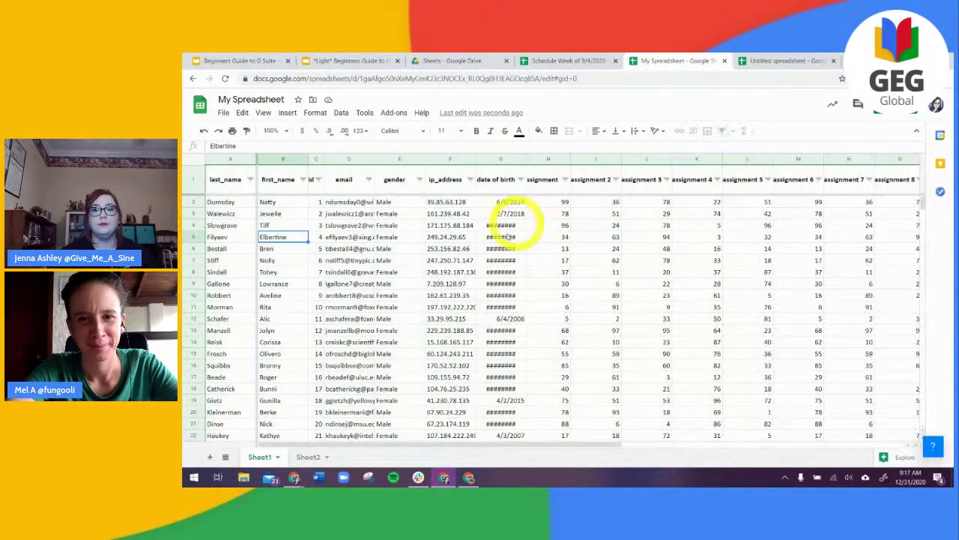
mouse_move(363, 311)
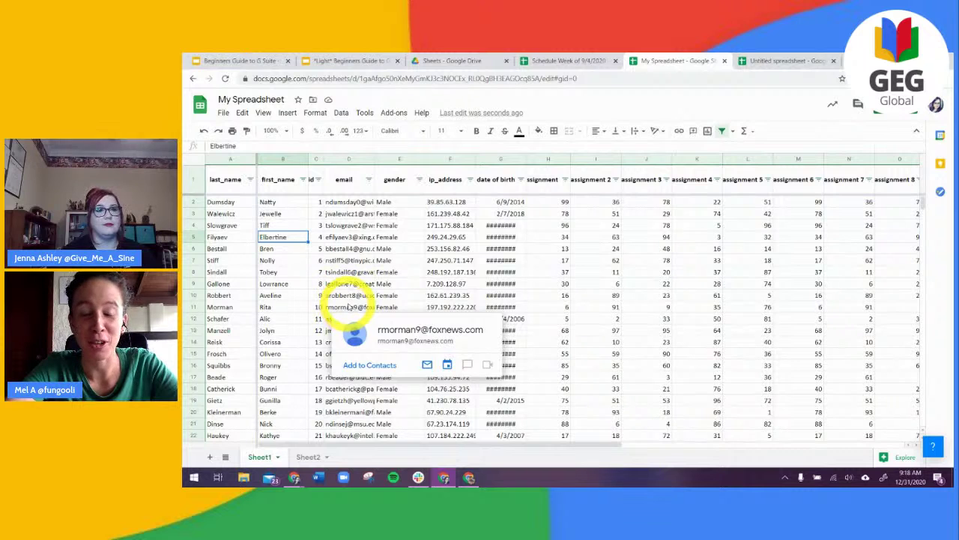
Open Explore for the Sheet1 data and start a new question about it
click(383, 248)
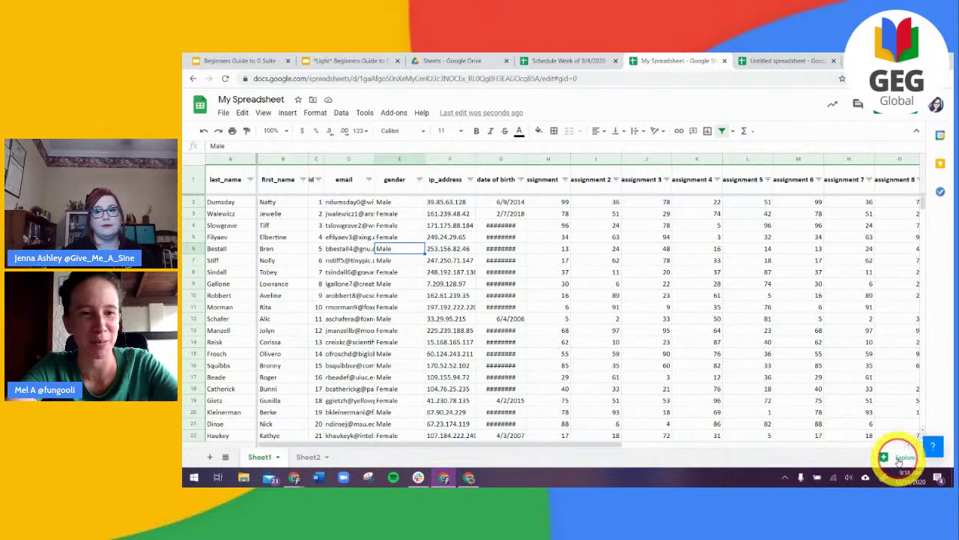
click(899, 459)
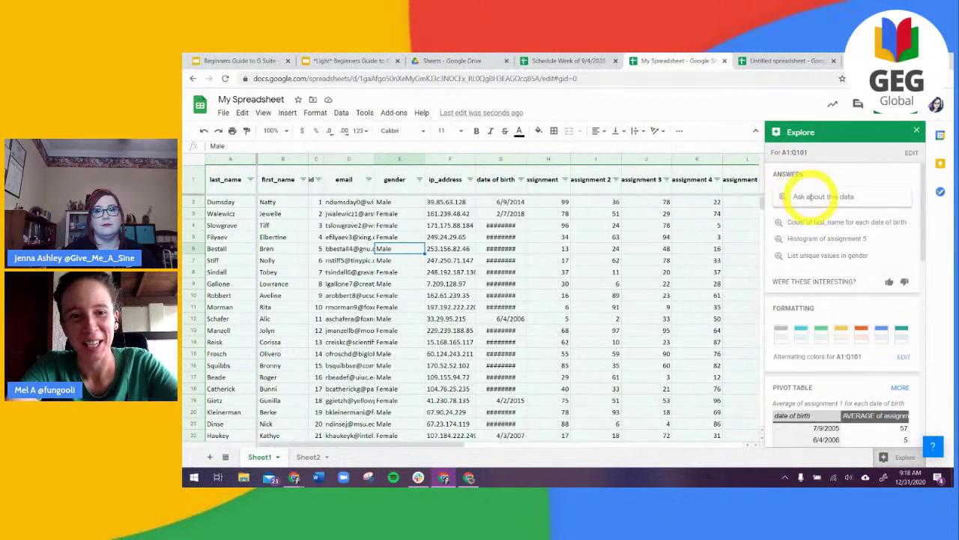
click(809, 197)
text(n)
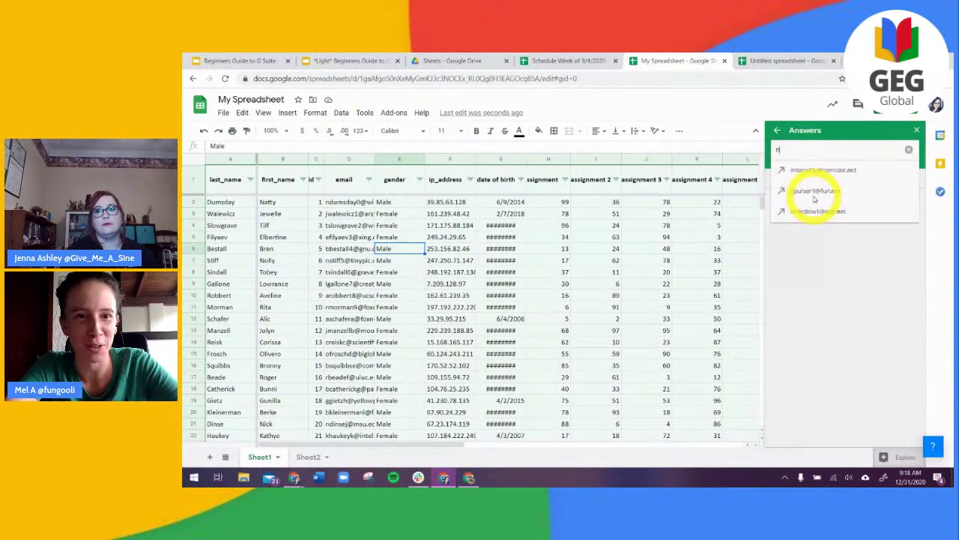
text(umber of st)
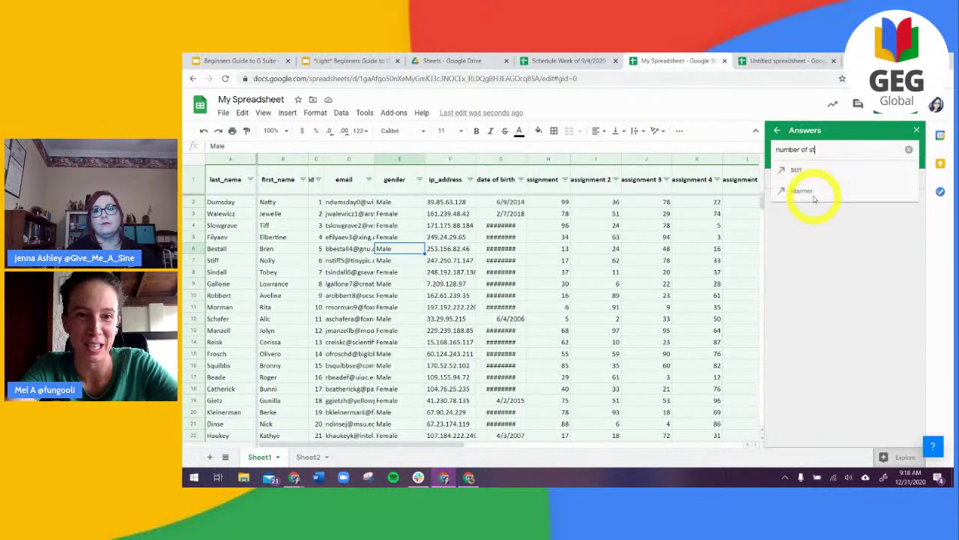
key(BackSpace)
key(BackSpace)
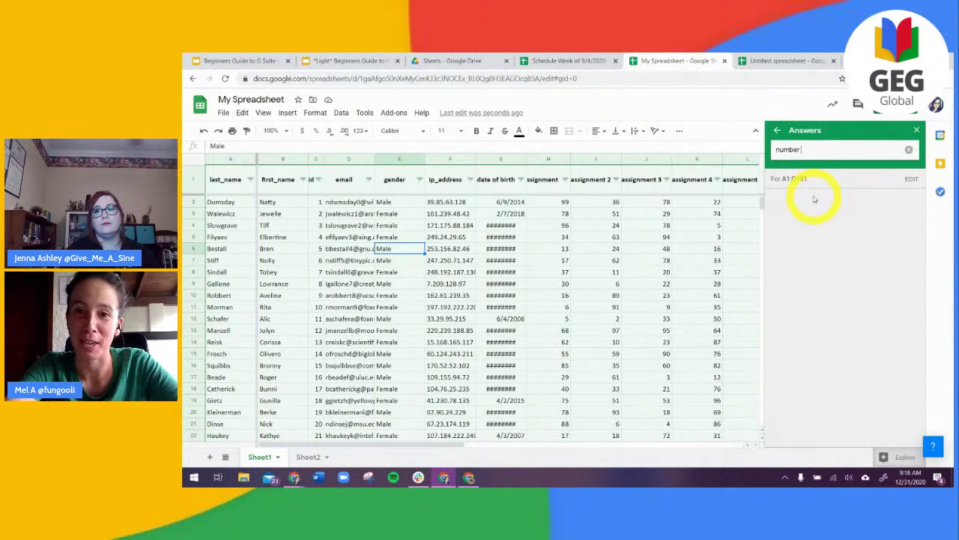
key(BackSpace)
key(BackSpace)
key(BackSpace)
key(BackSpace)
key(BackSpace)
key(BackSpace)
Ask Explore "how many less than 50 on assignment 1" and show the formula behind its answer
text(how m)
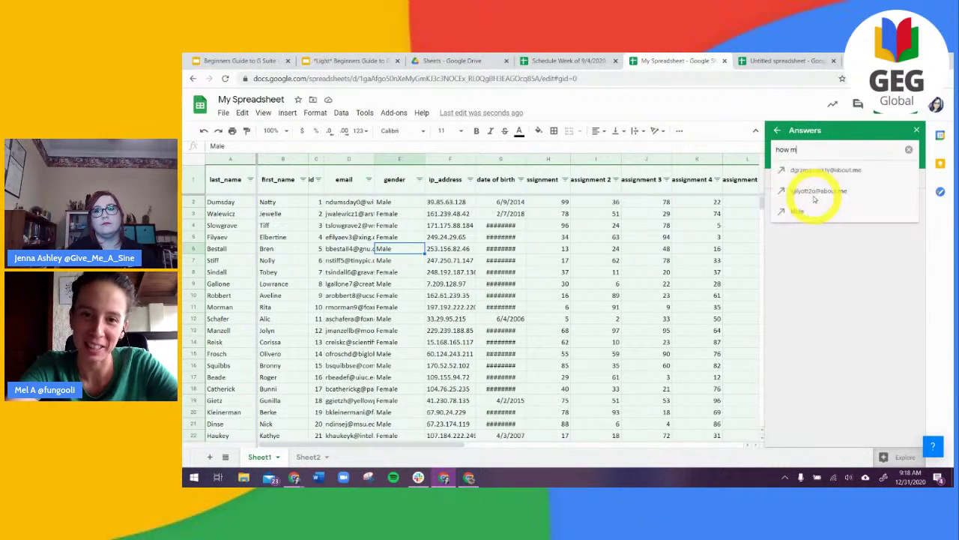
text(any less than)
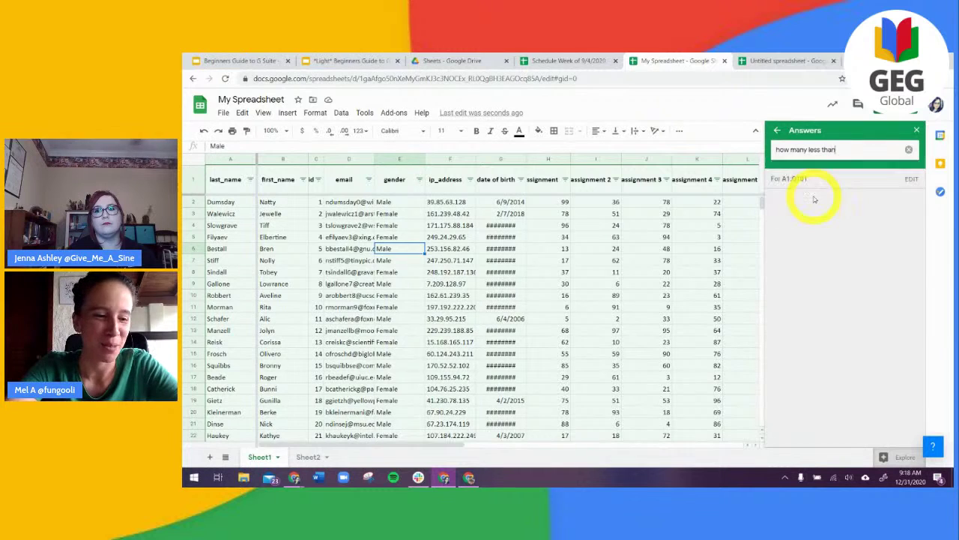
text( 50 on as)
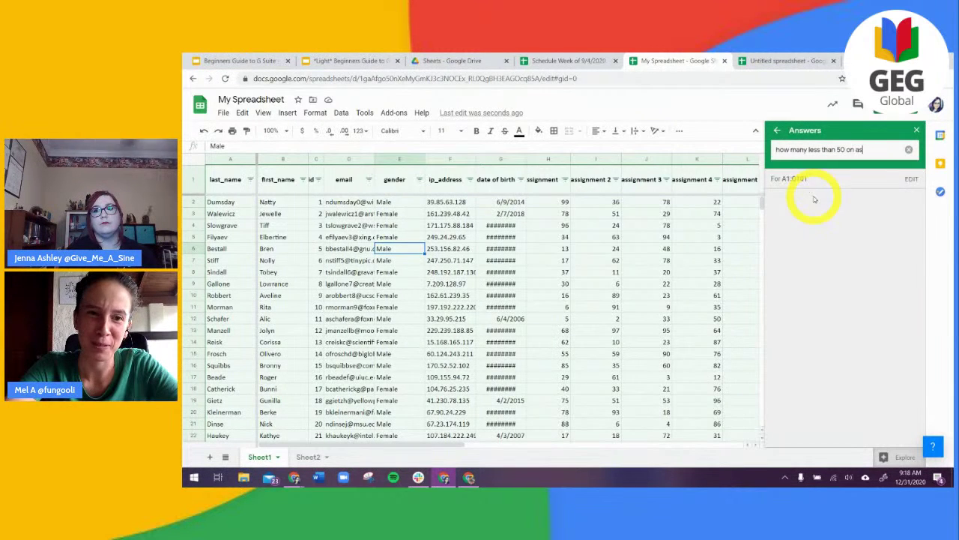
text(signment 1)
key(Return)
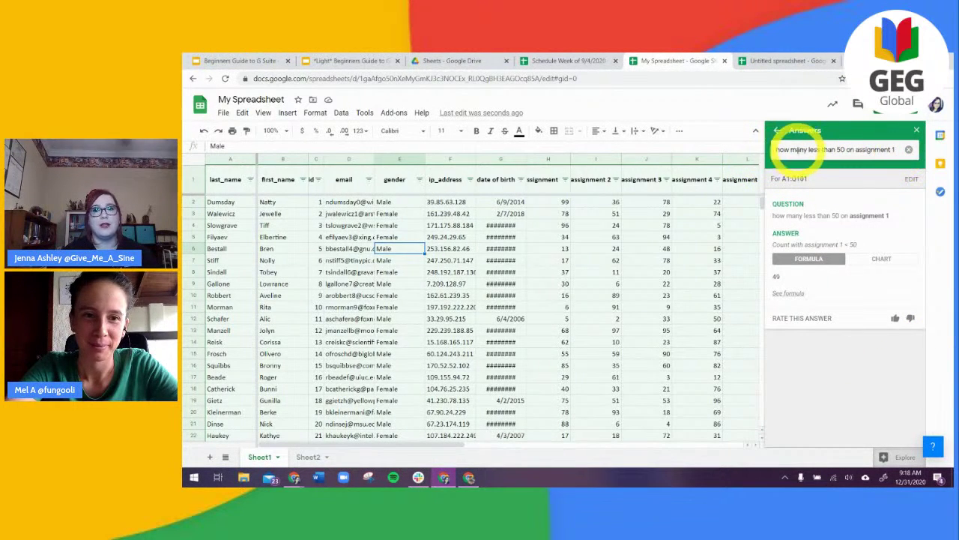
click(784, 293)
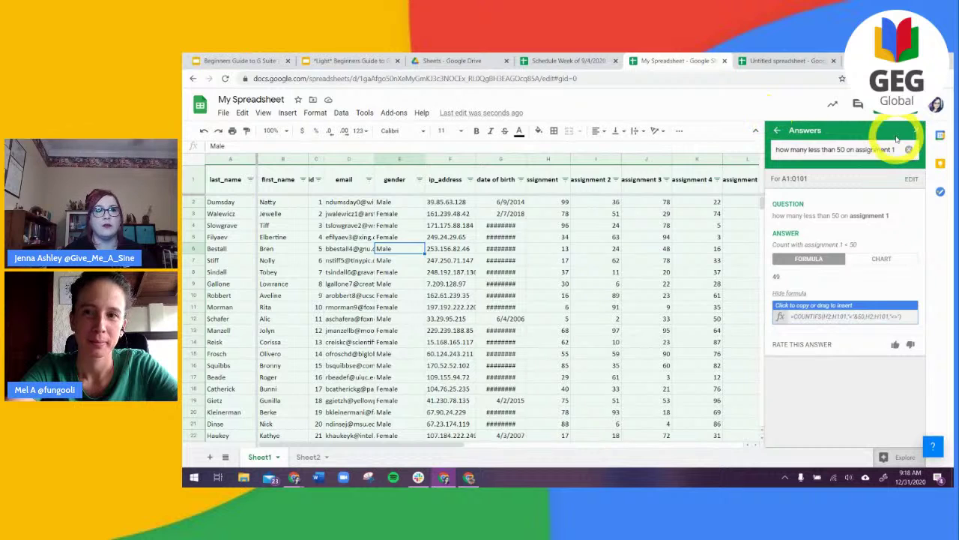
Look over the list of available functions and function categories, and close it together with the Explore answers
click(680, 131)
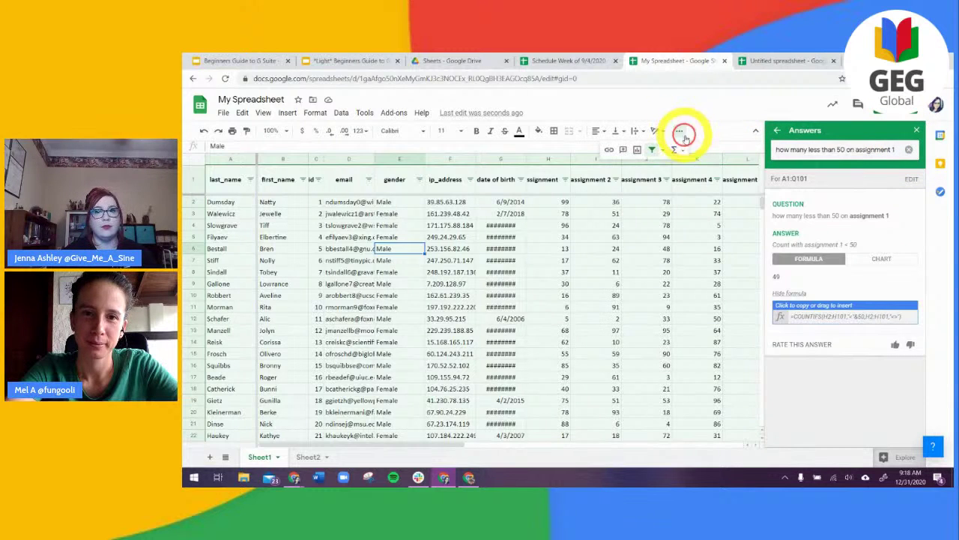
click(674, 150)
mouse_move(712, 274)
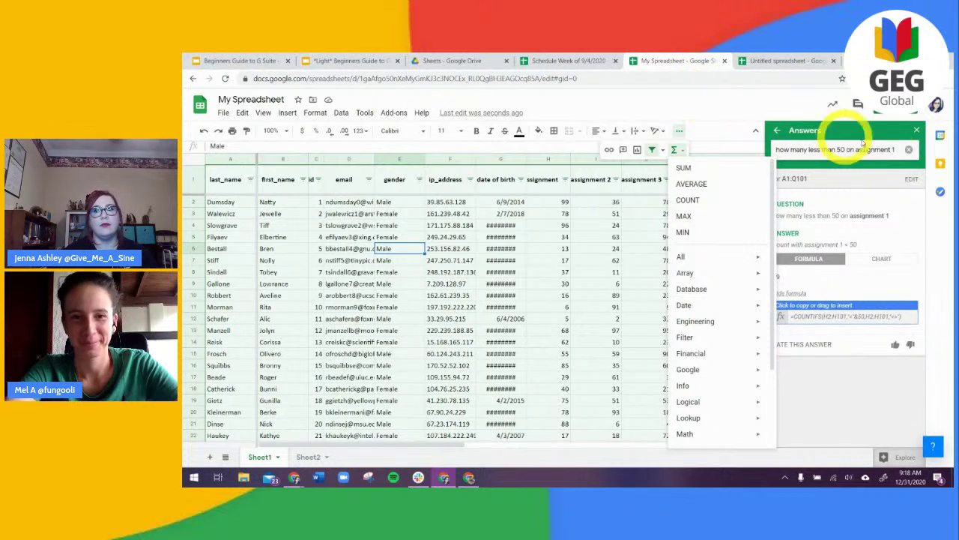
click(767, 113)
click(797, 133)
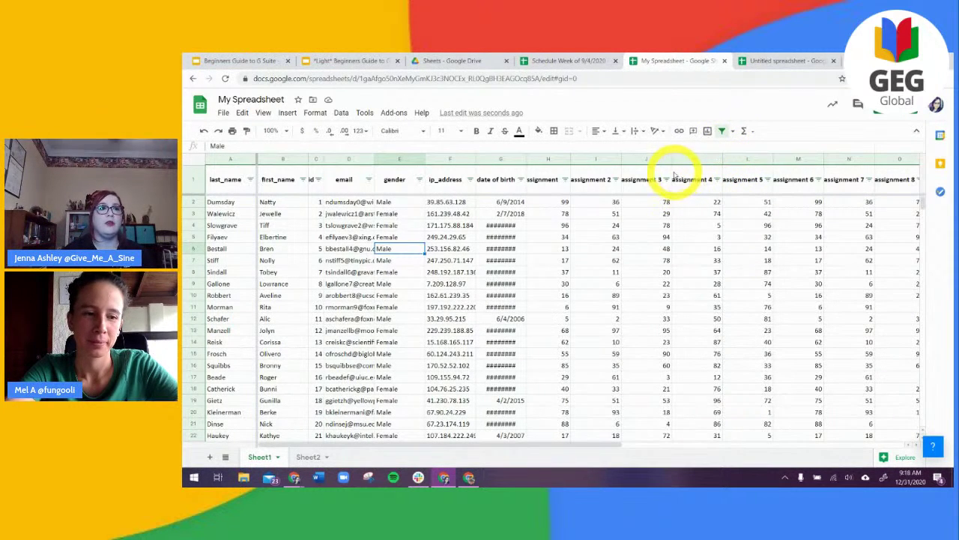
Review who has access to the spreadsheet in the sharing settings and close them
click(896, 105)
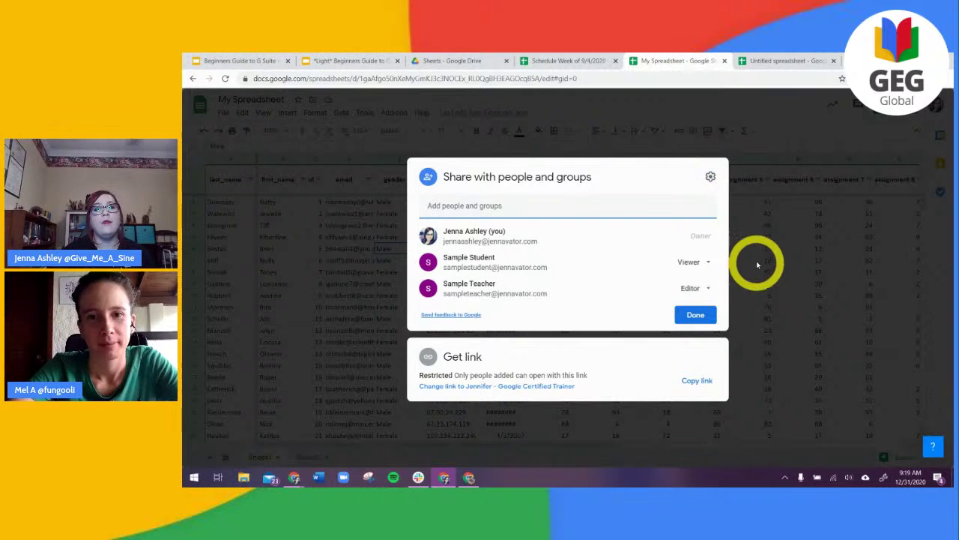
click(695, 316)
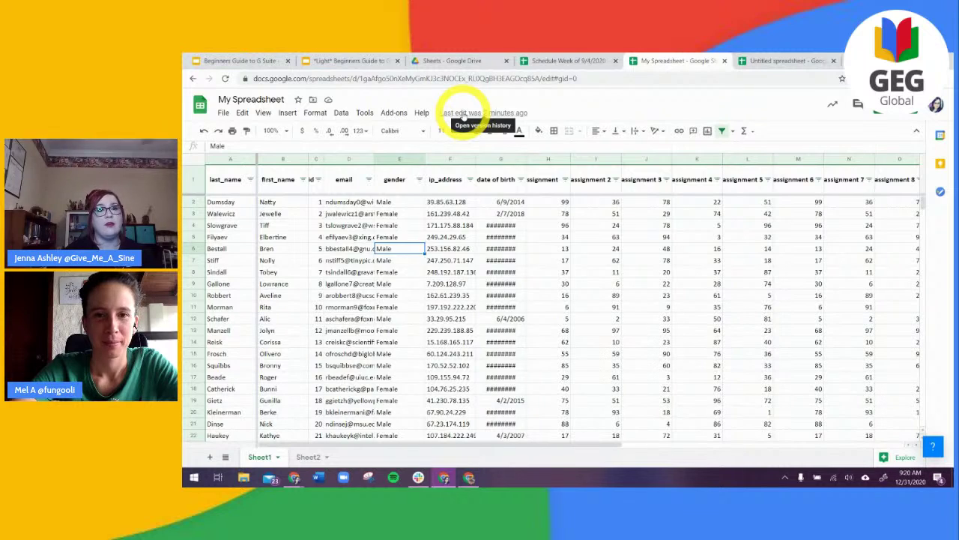
Examine the spreadsheet's version history, expanding the detailed versions of December 31, 8:33 AM and 8:28 AM
click(463, 114)
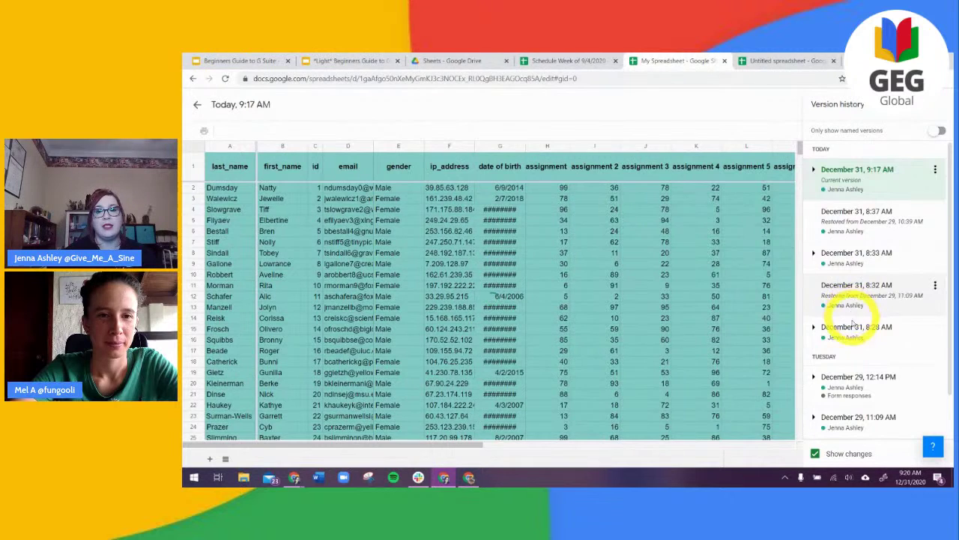
scroll(858, 345, down, 1)
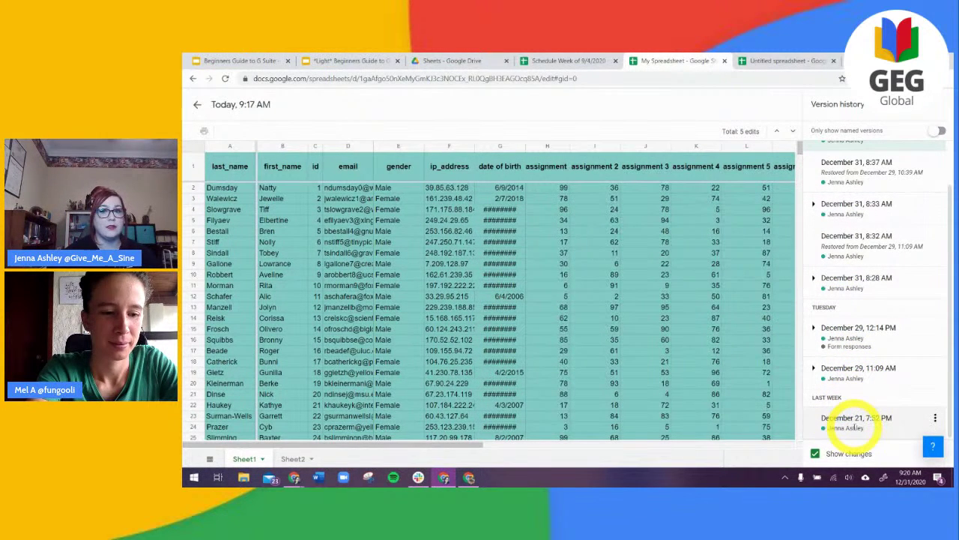
scroll(866, 322, up, 1)
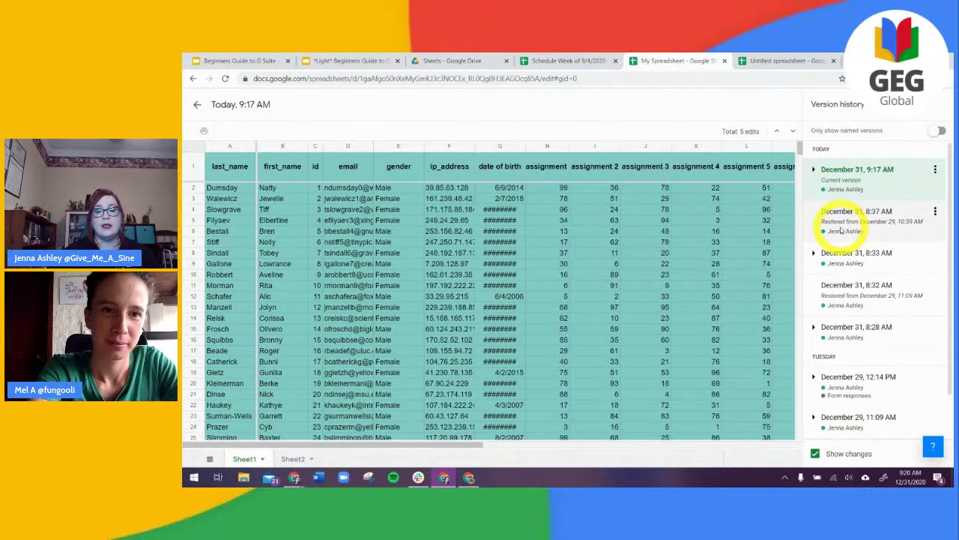
click(814, 253)
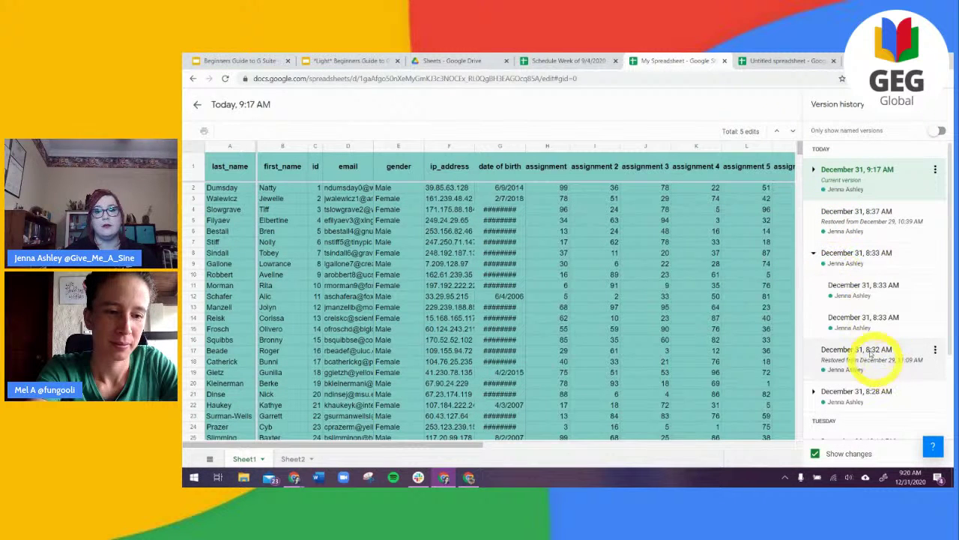
click(815, 392)
scroll(862, 382, down, 3)
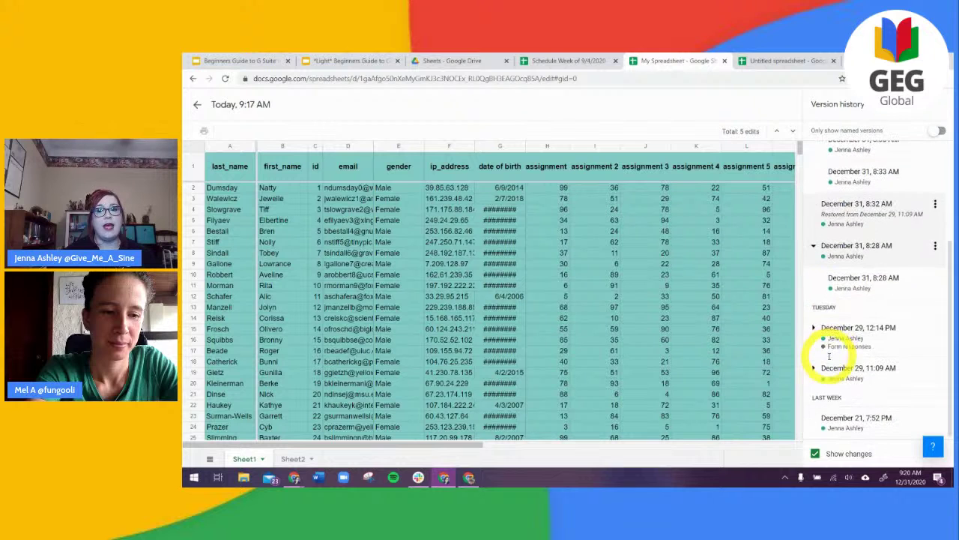
scroll(865, 367, up, 4)
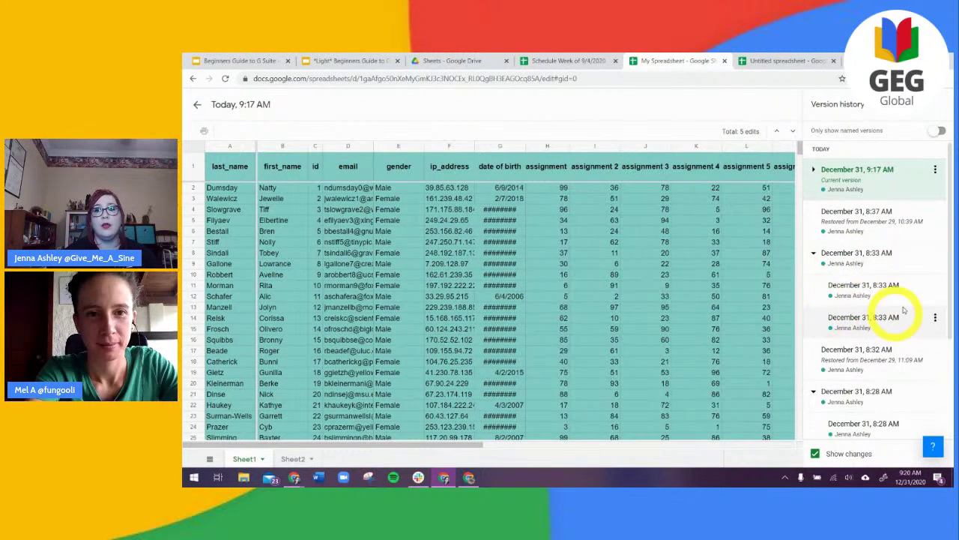
Restore the spreadsheet to the version of December 31, 8:33 AM
click(846, 259)
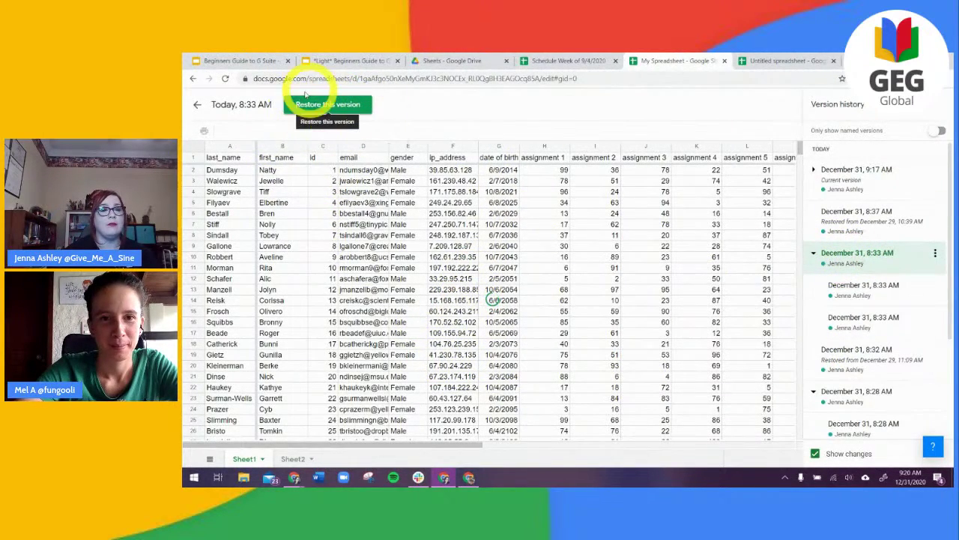
click(325, 106)
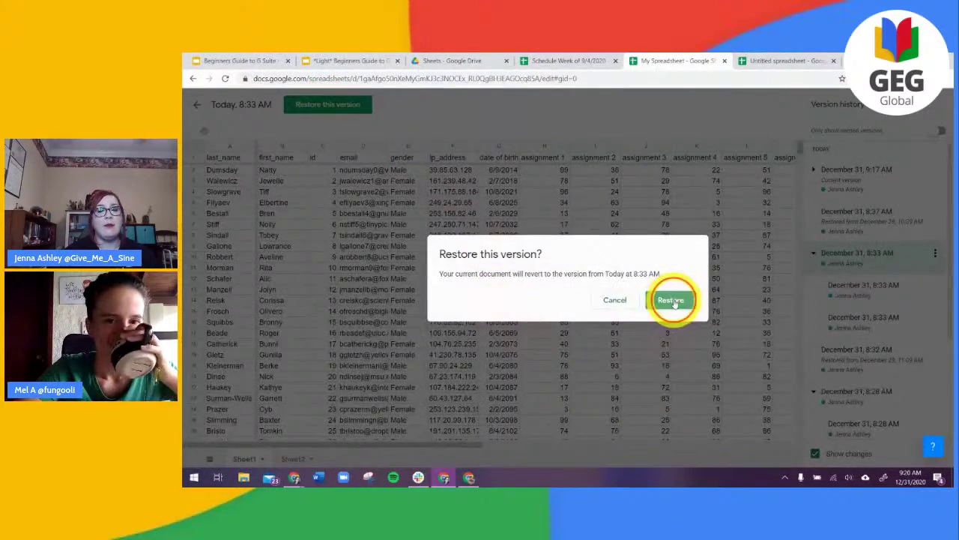
click(673, 300)
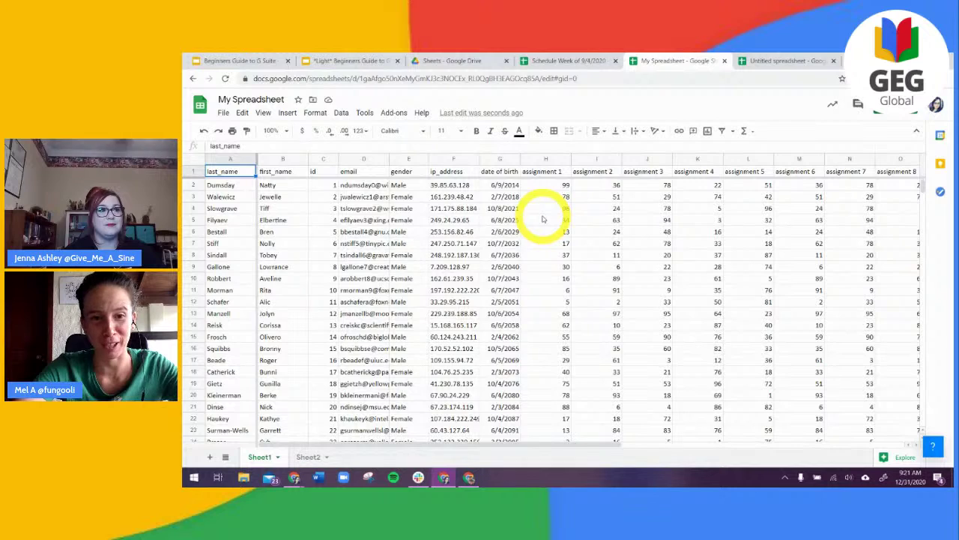
Change the Sample Teacher account's sharing to temporary commenter access expiring in 30 days and save it
click(831, 103)
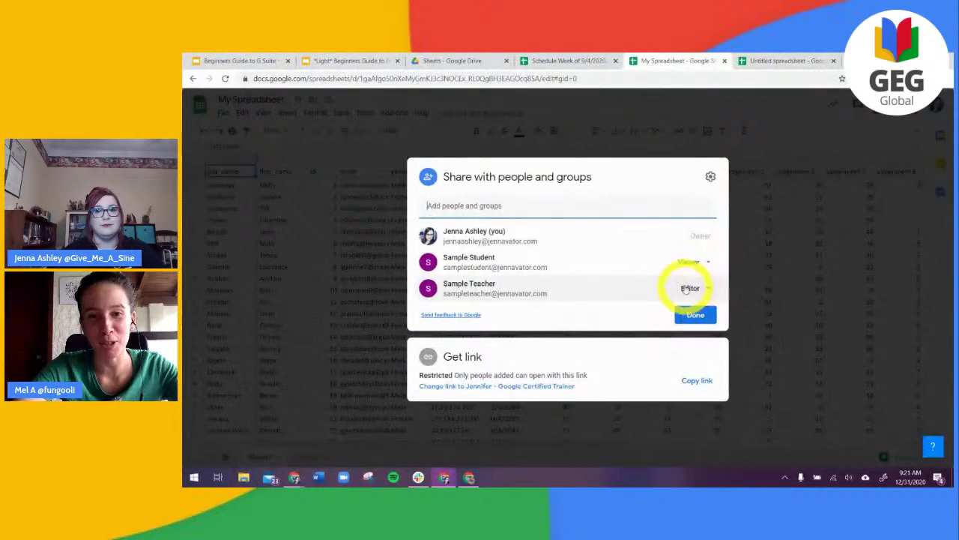
click(704, 289)
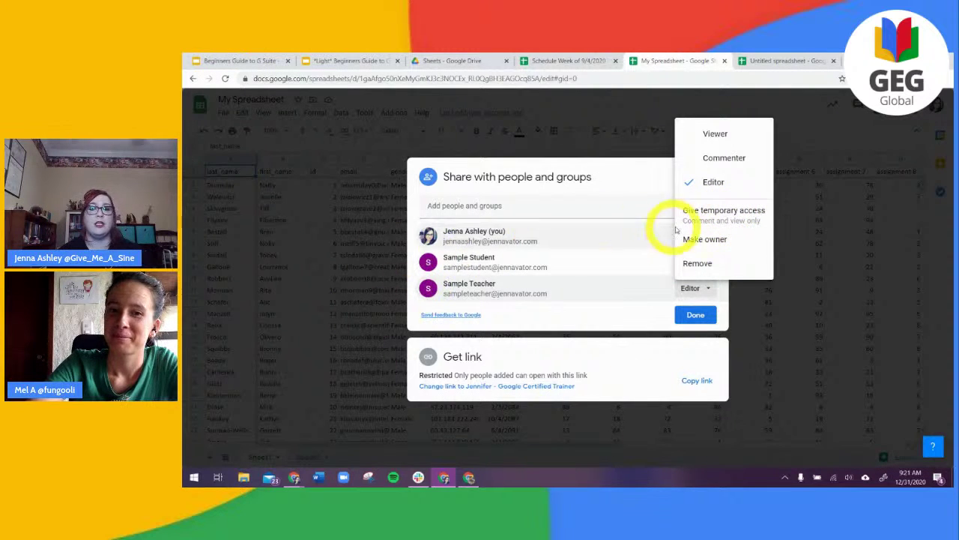
click(716, 212)
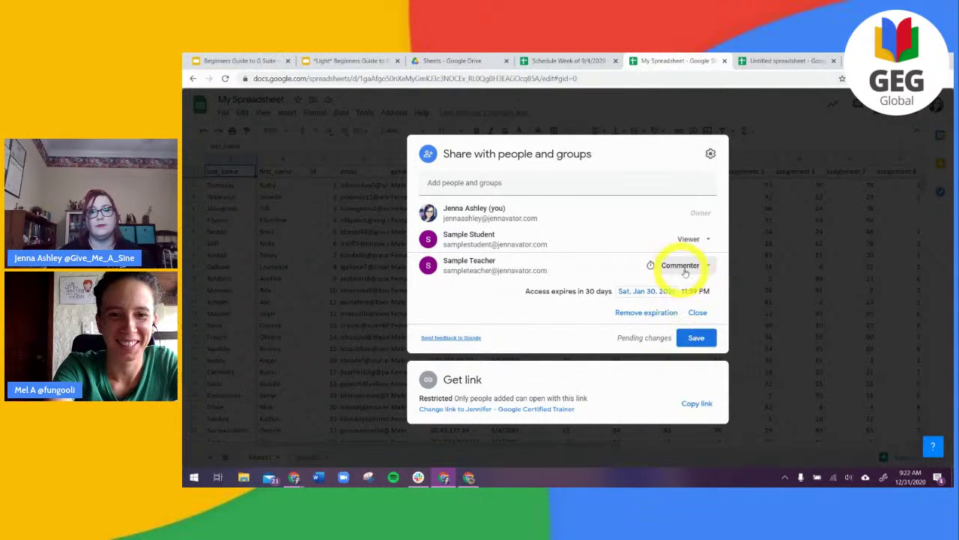
click(703, 339)
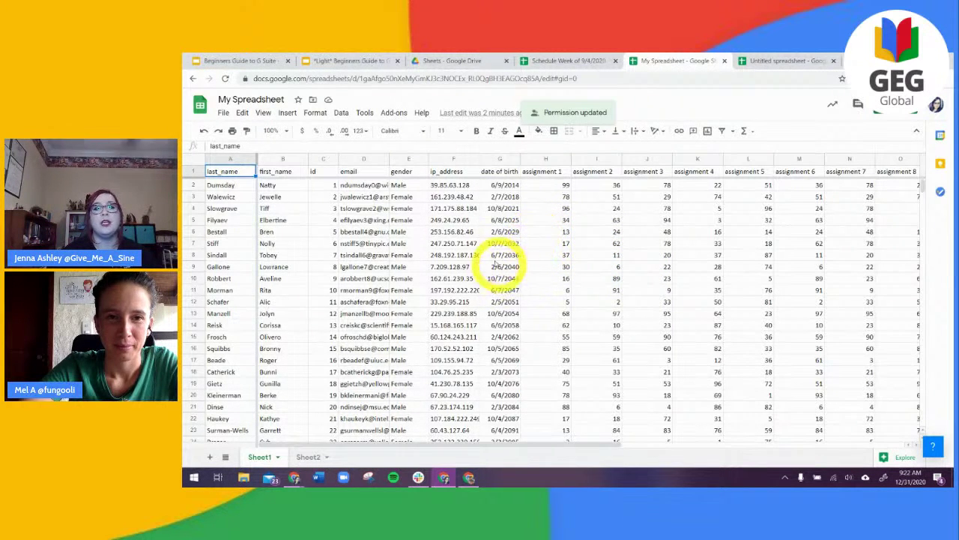
scroll(625, 254, down, 1)
scroll(626, 255, down, 13)
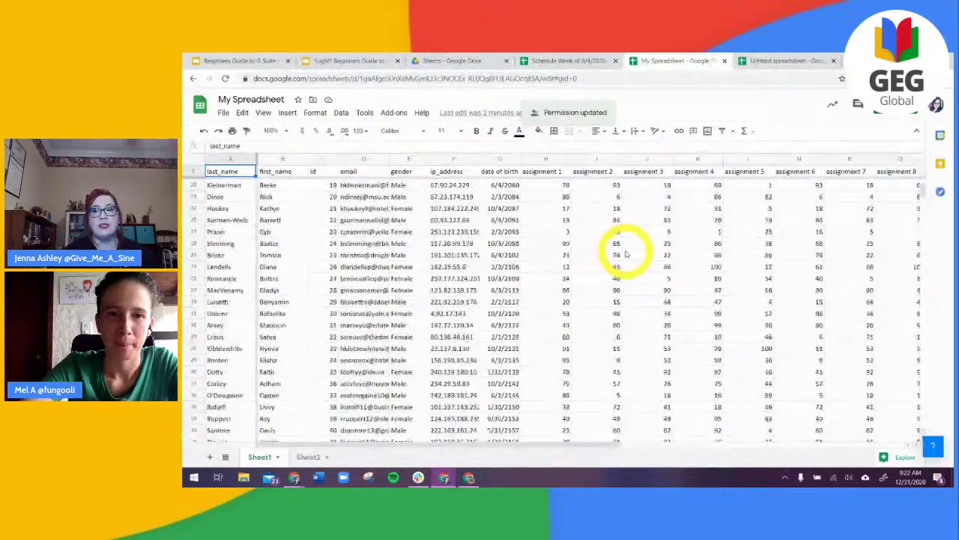
scroll(621, 254, down, 8)
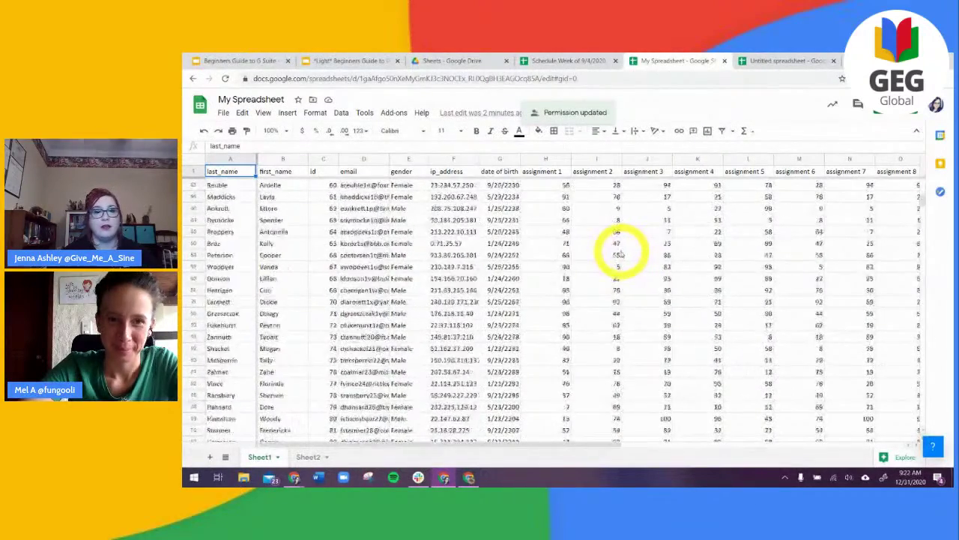
scroll(621, 255, up, 8)
scroll(622, 255, up, 15)
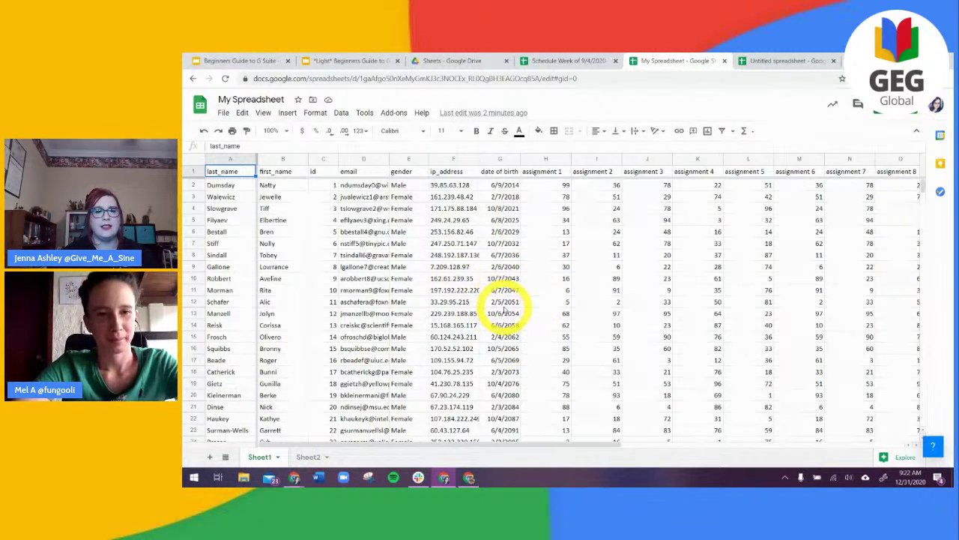
Add a comment to date of birth cell G12, mentioning and assigned to Sample Teacher, reading "can you verify this DOB please?"
click(505, 302)
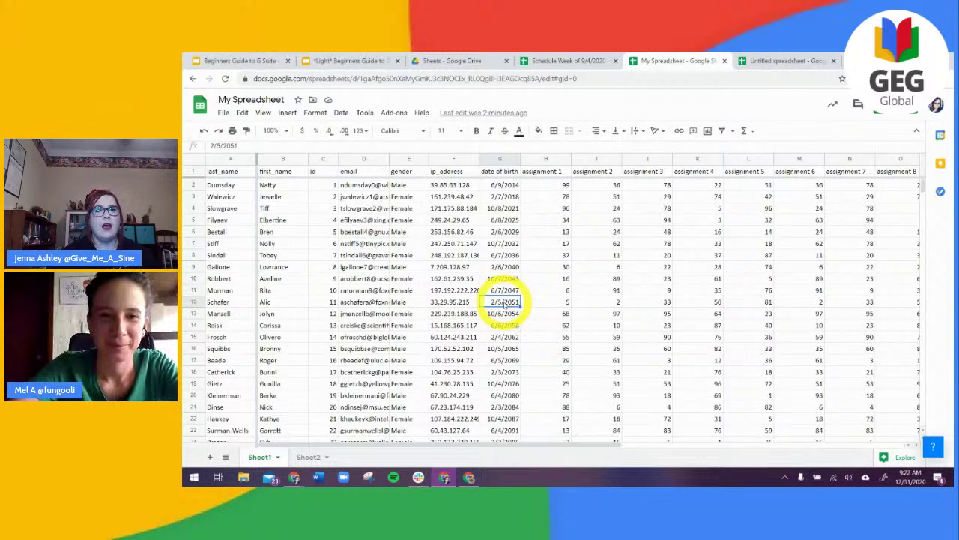
click(707, 132)
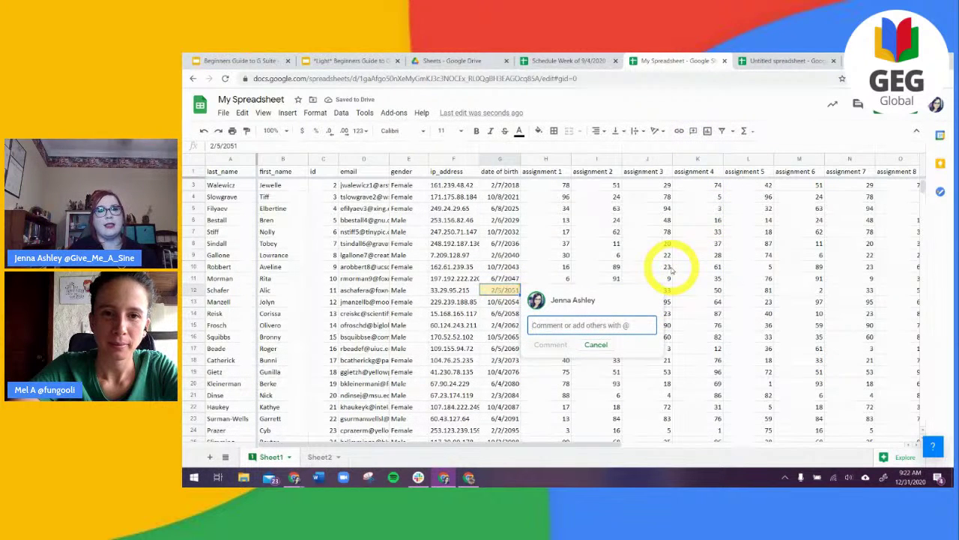
text(@)
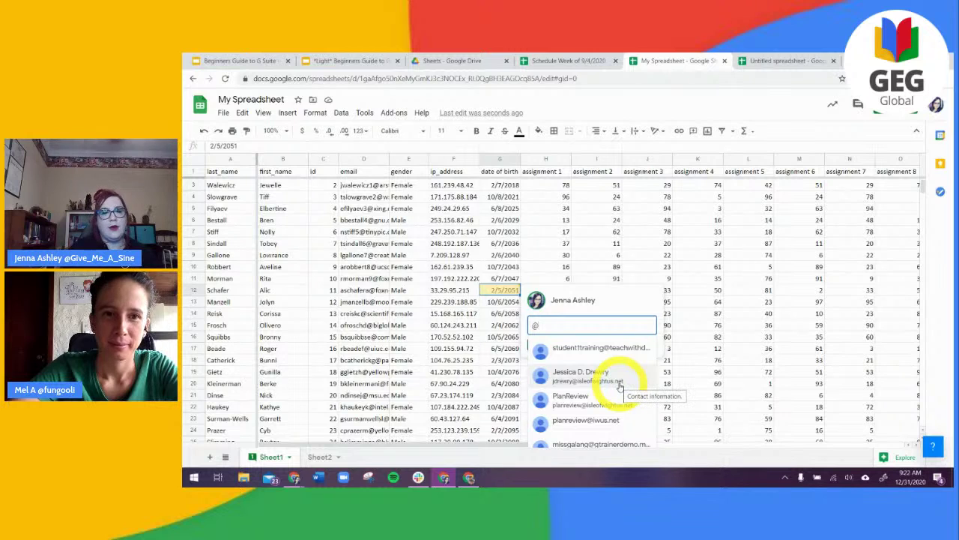
text(s)
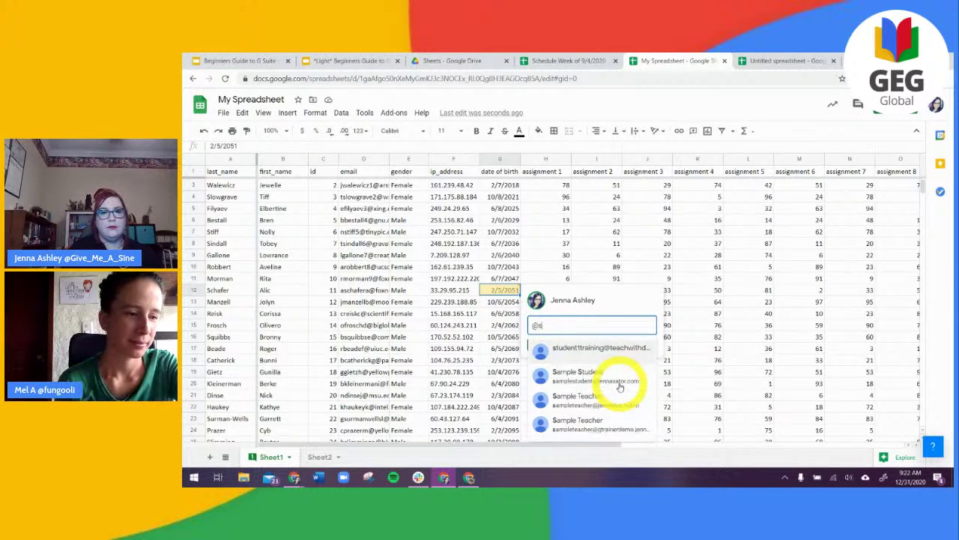
text(amp)
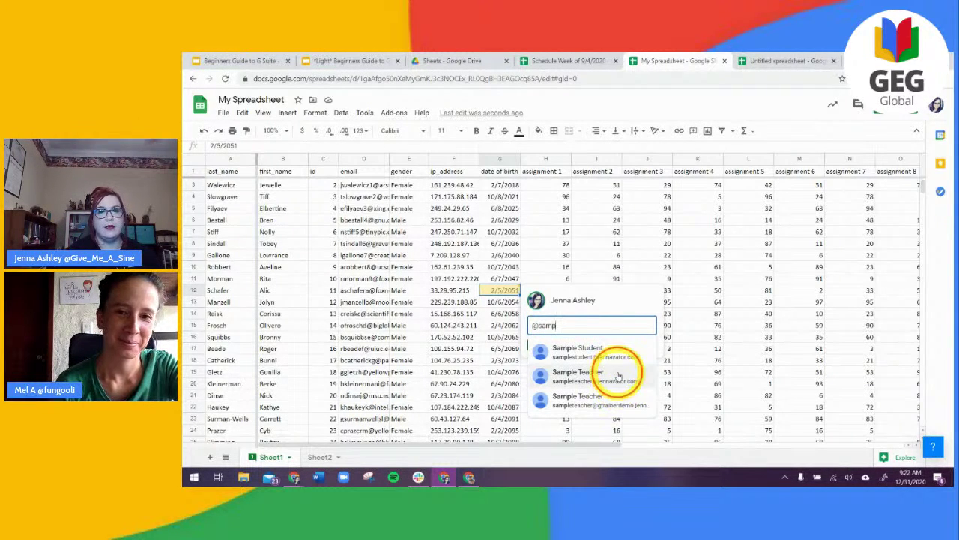
click(620, 387)
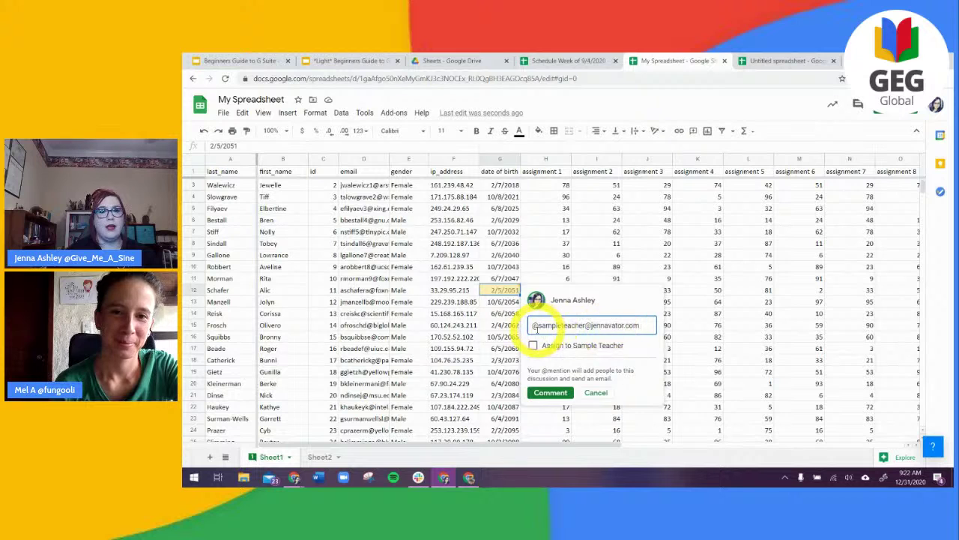
click(532, 346)
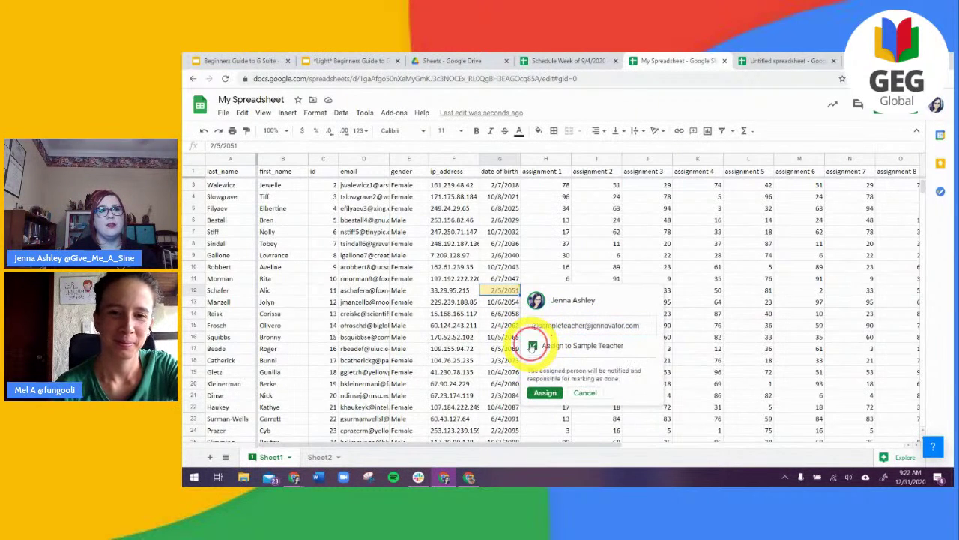
click(648, 325)
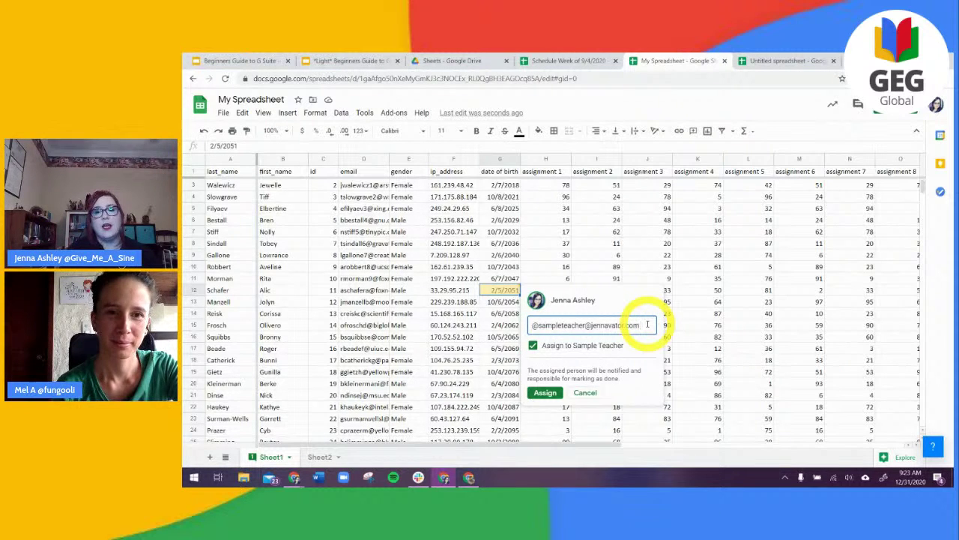
text(can you verify this DOB please?)
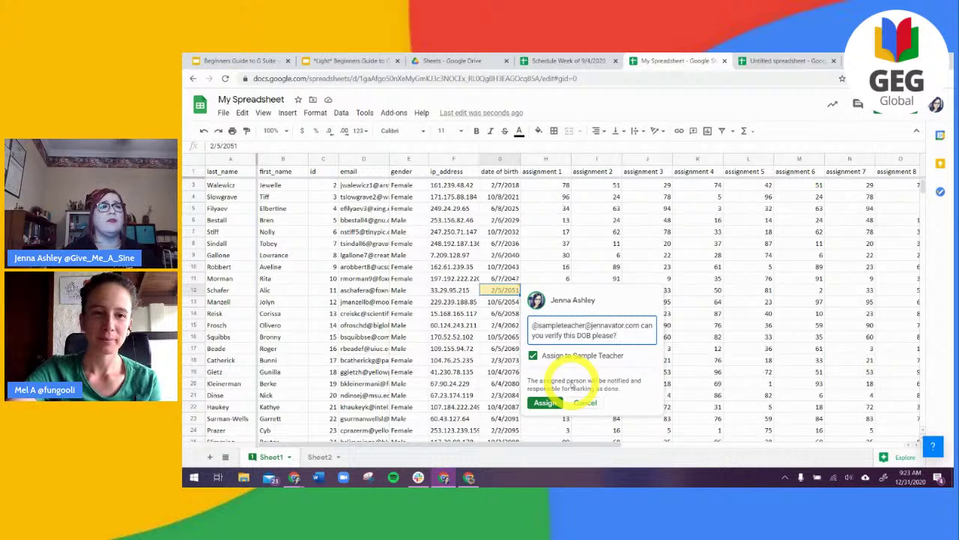
click(545, 403)
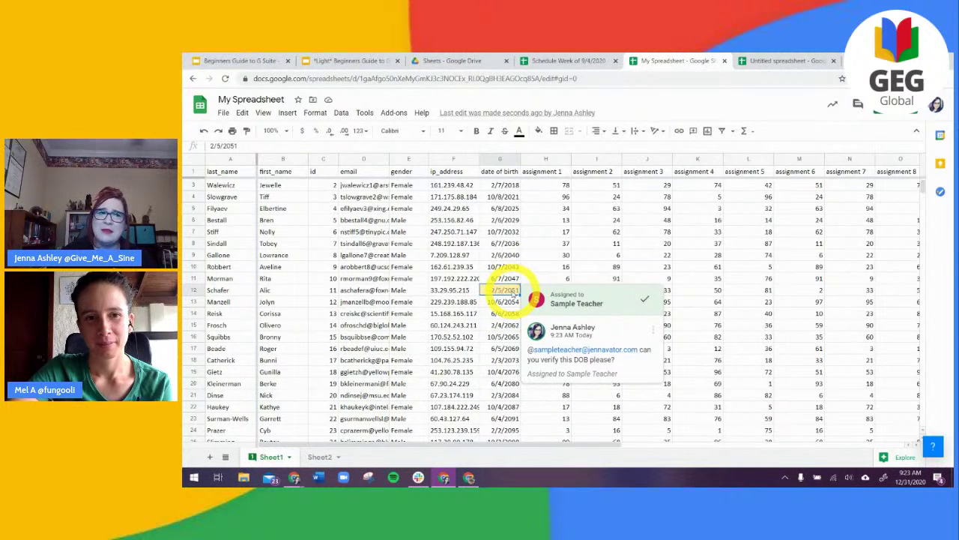
Mark the comment assigned to Sample Teacher as done and review the spreadsheet's comment history
click(645, 299)
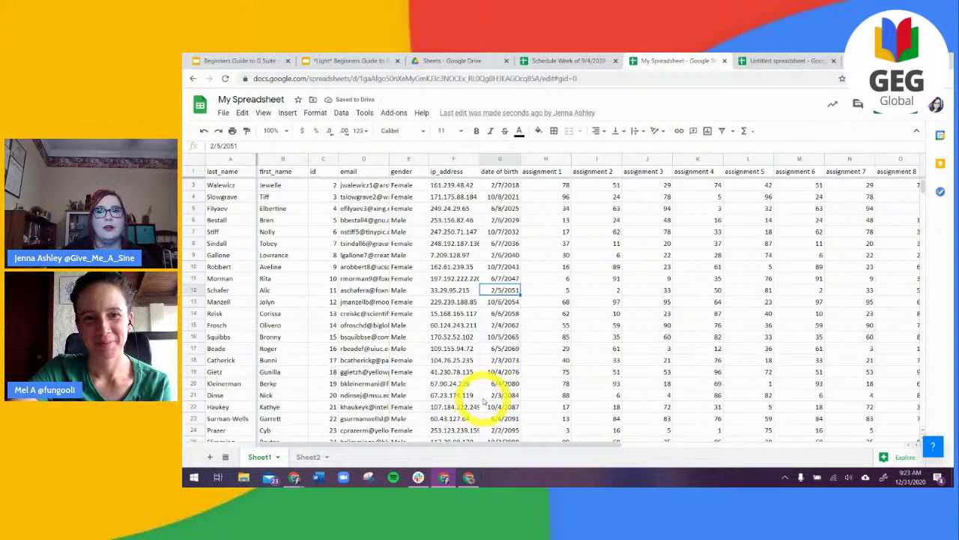
click(858, 104)
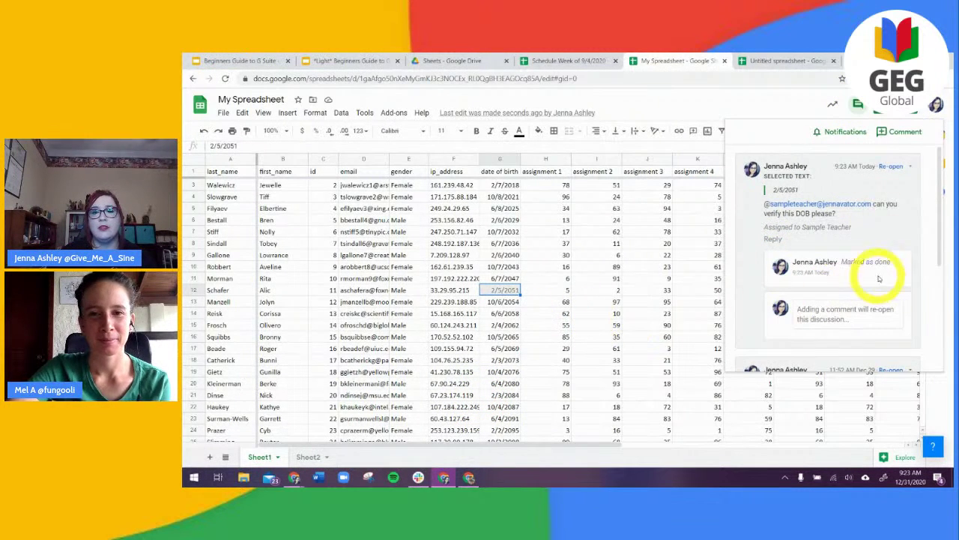
scroll(870, 277, down, 2)
scroll(870, 279, down, 2)
scroll(855, 315, up, 4)
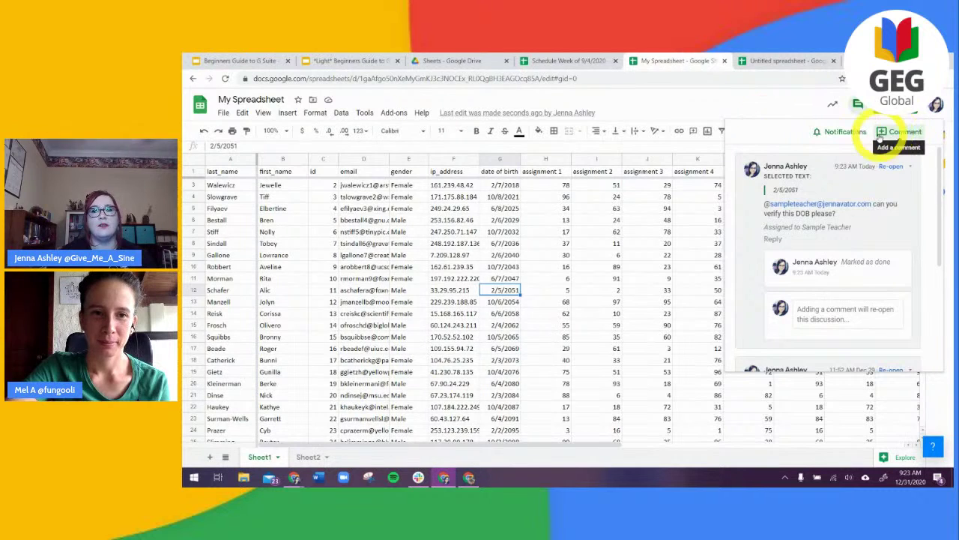
Review the comment notification options (All, Only yours, None) and close the comment history
click(838, 132)
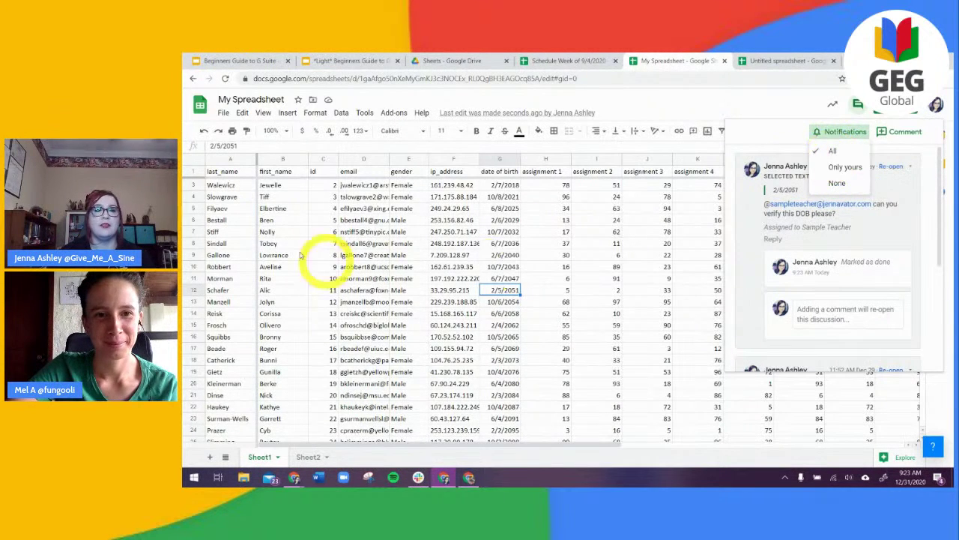
click(330, 258)
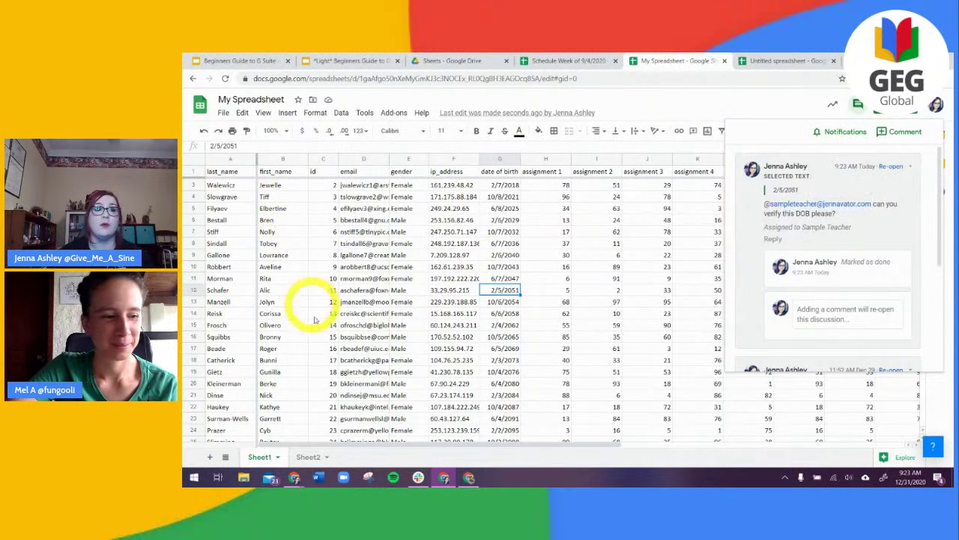
click(740, 110)
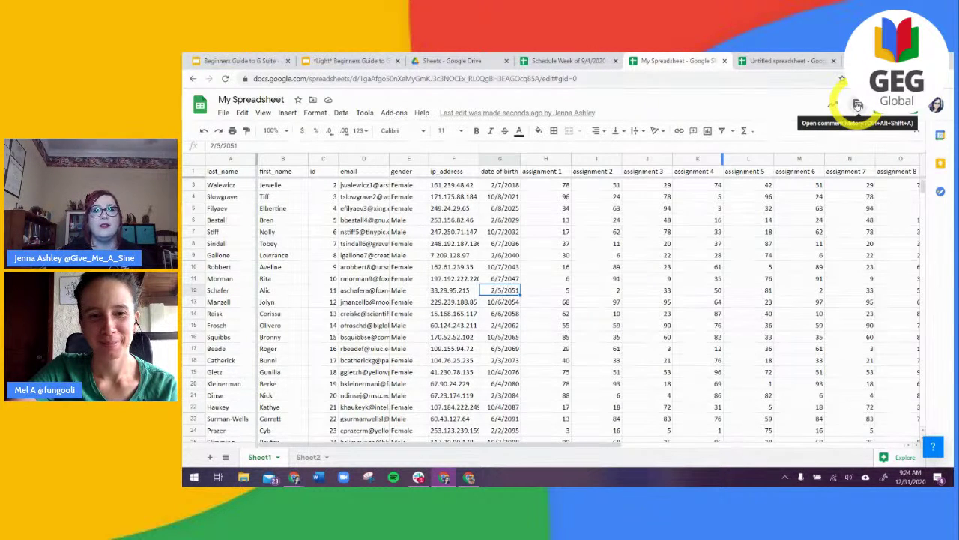
click(858, 105)
click(843, 131)
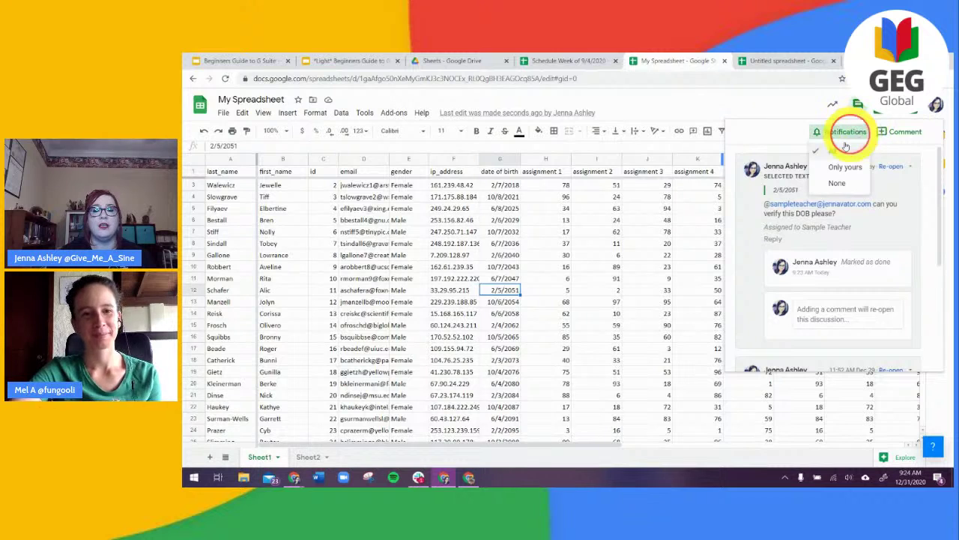
click(679, 103)
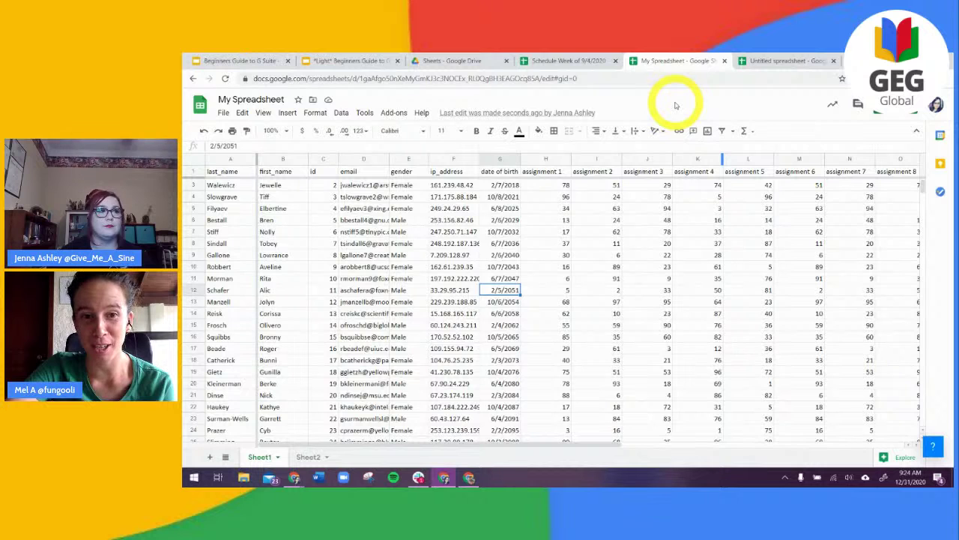
Look through the spreadsheet's options for emailing the file or collaborators and its available download formats
click(223, 114)
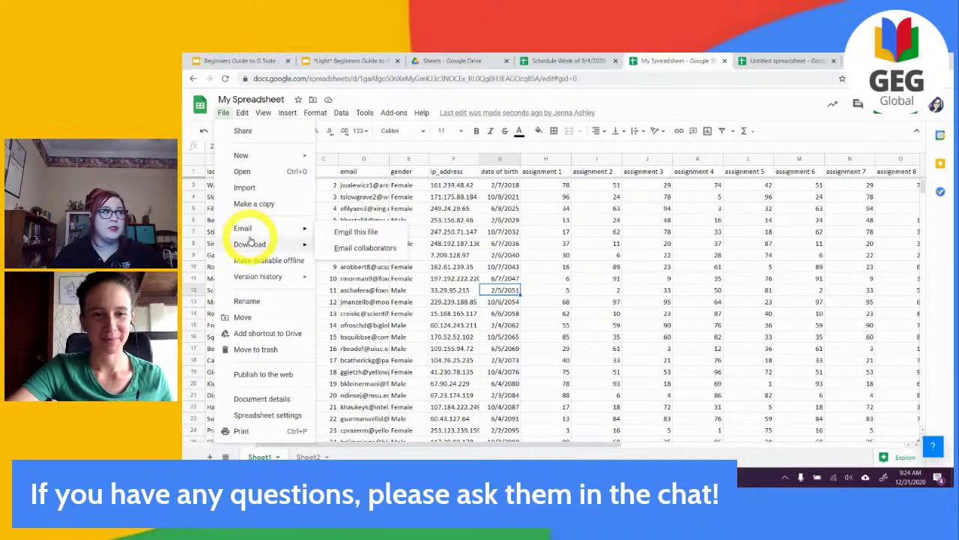
mouse_move(254, 229)
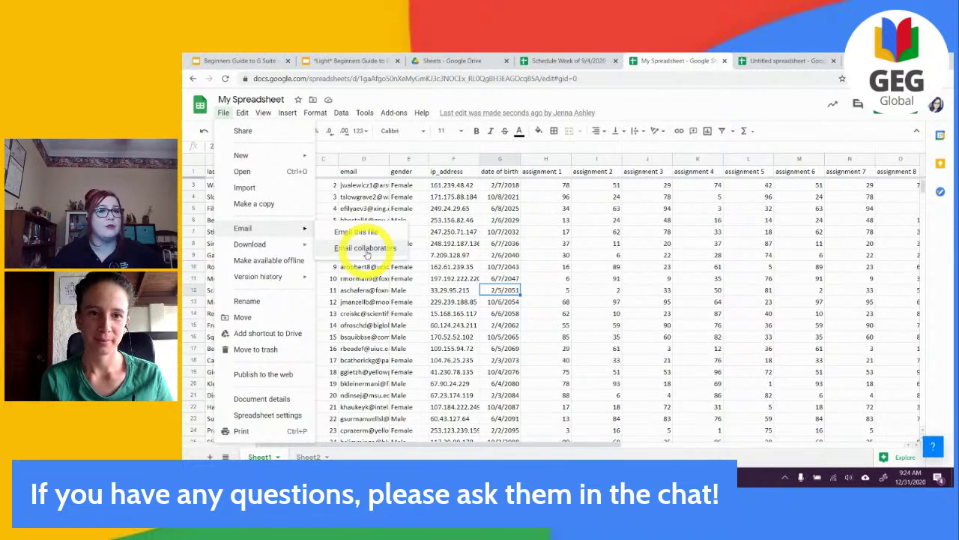
mouse_move(259, 249)
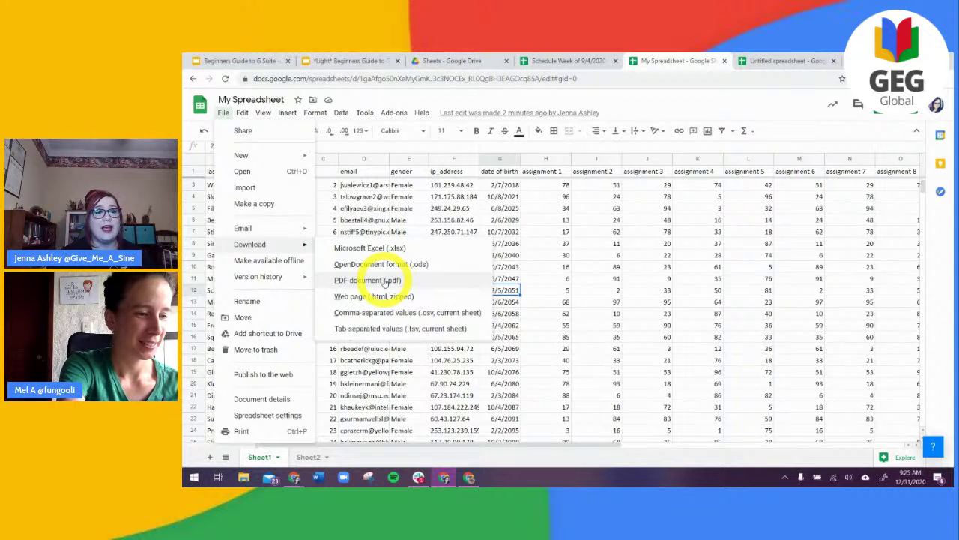
mouse_move(268, 279)
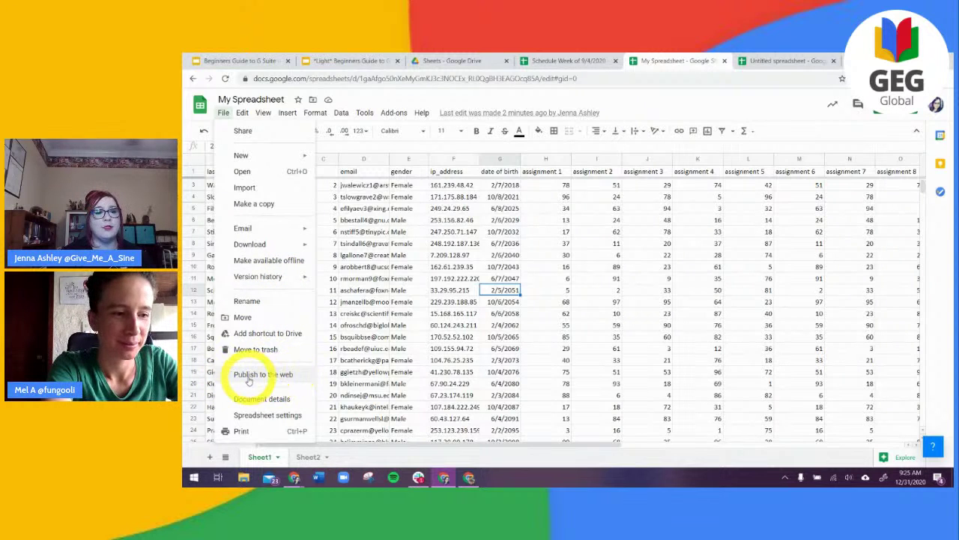
key(Escape)
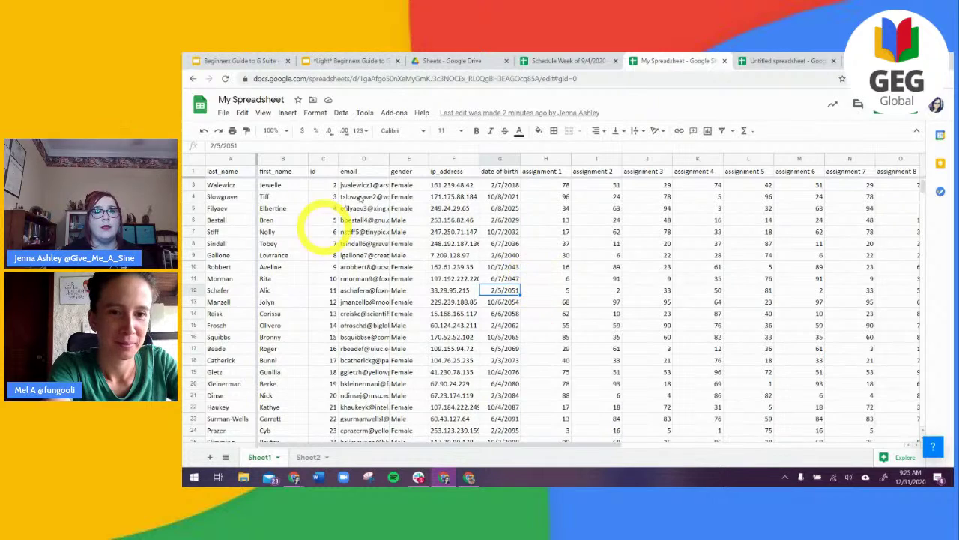
Examine the Publish to the web settings for sheet choice, link, embed and file format, and close them without publishing
click(223, 115)
click(250, 365)
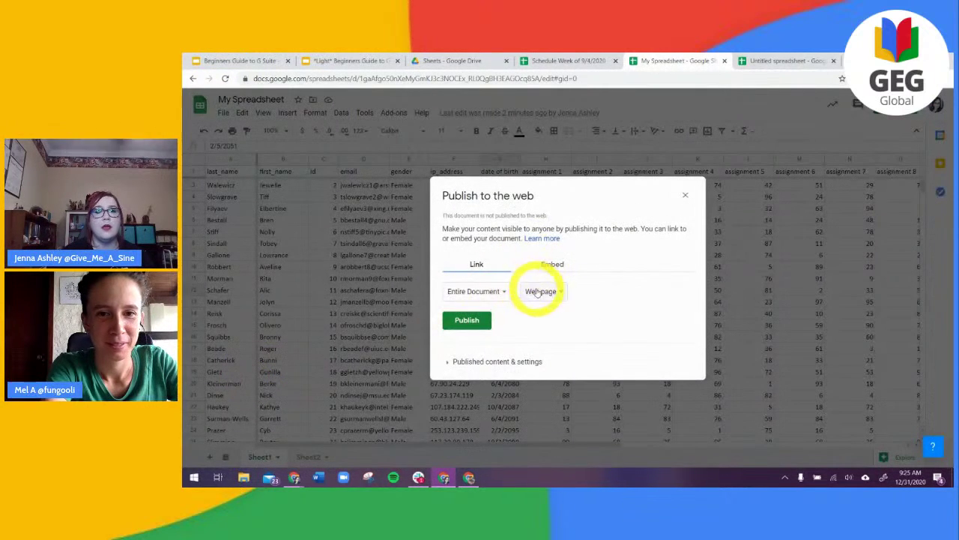
click(496, 292)
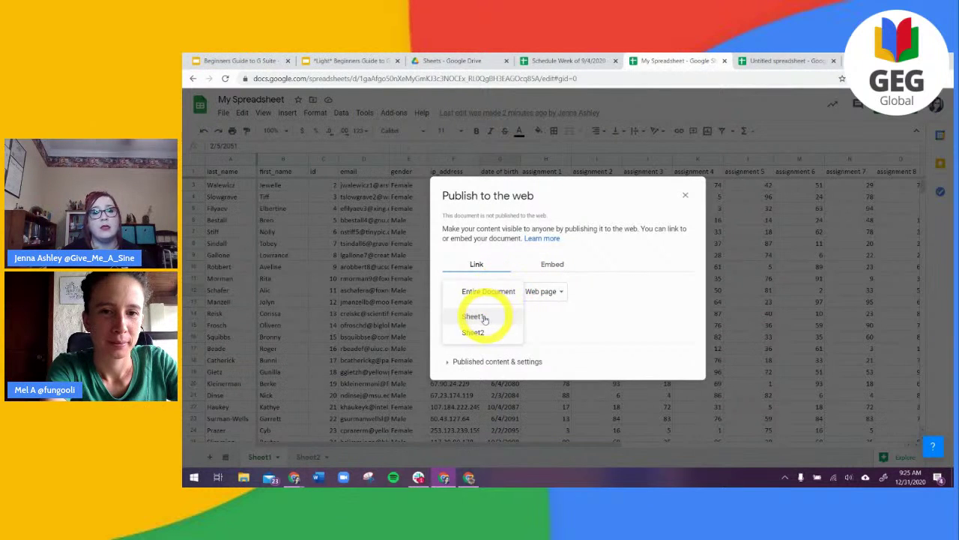
click(574, 329)
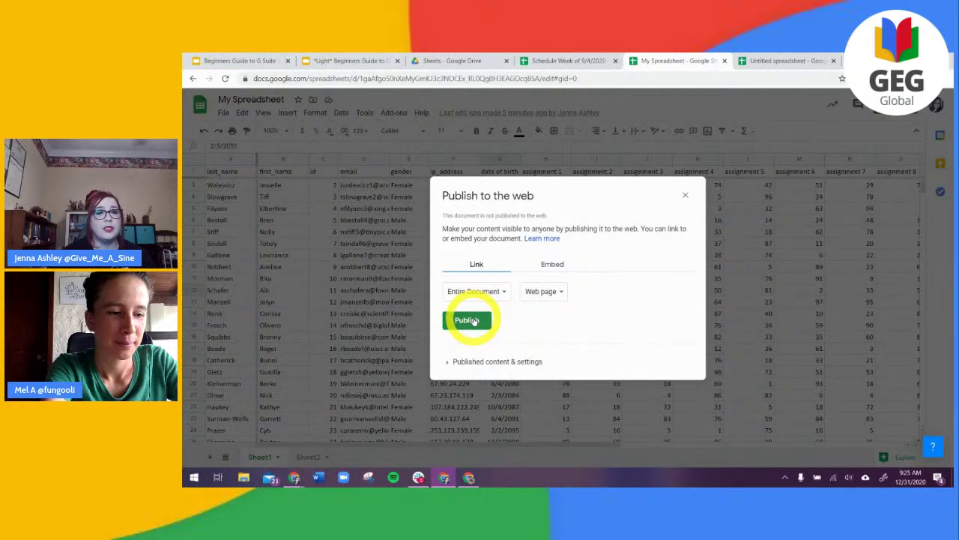
click(550, 267)
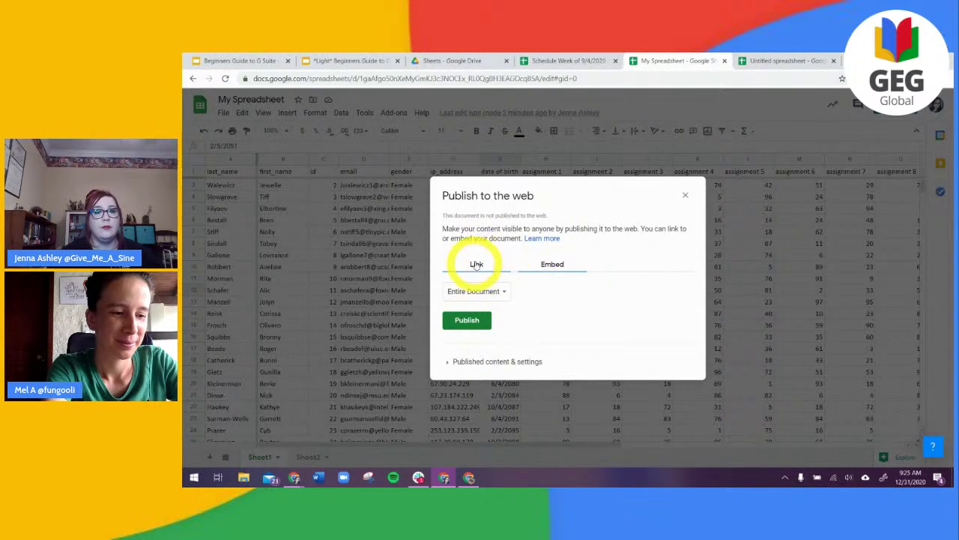
click(479, 264)
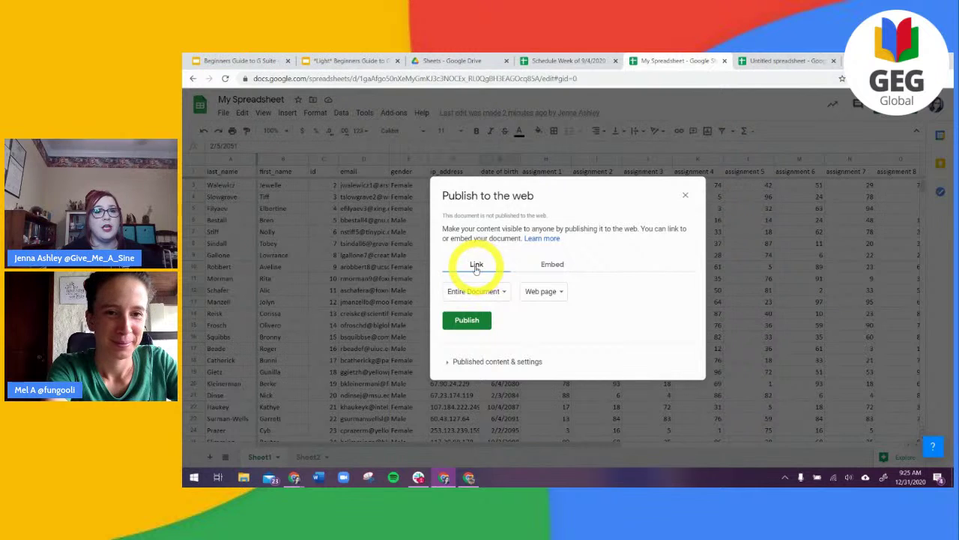
click(544, 291)
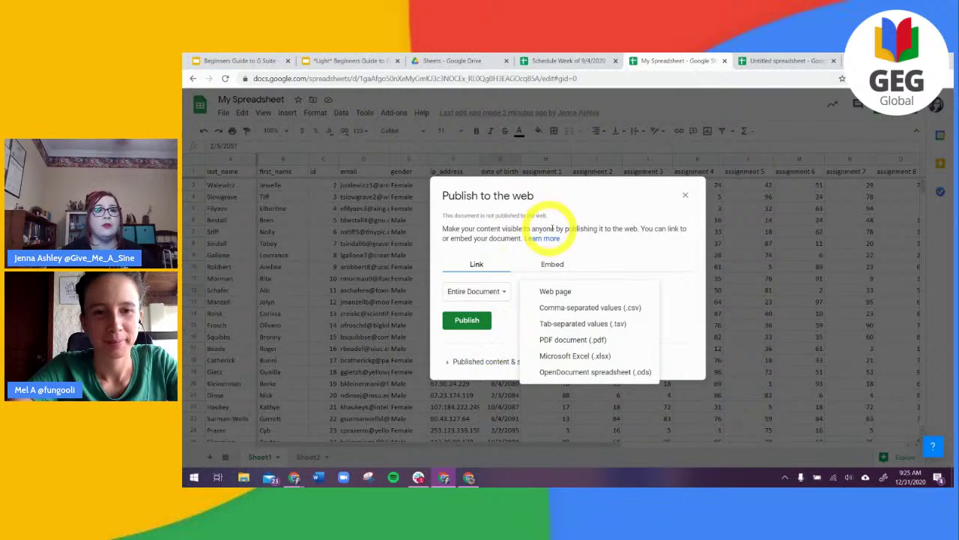
click(684, 196)
click(684, 196)
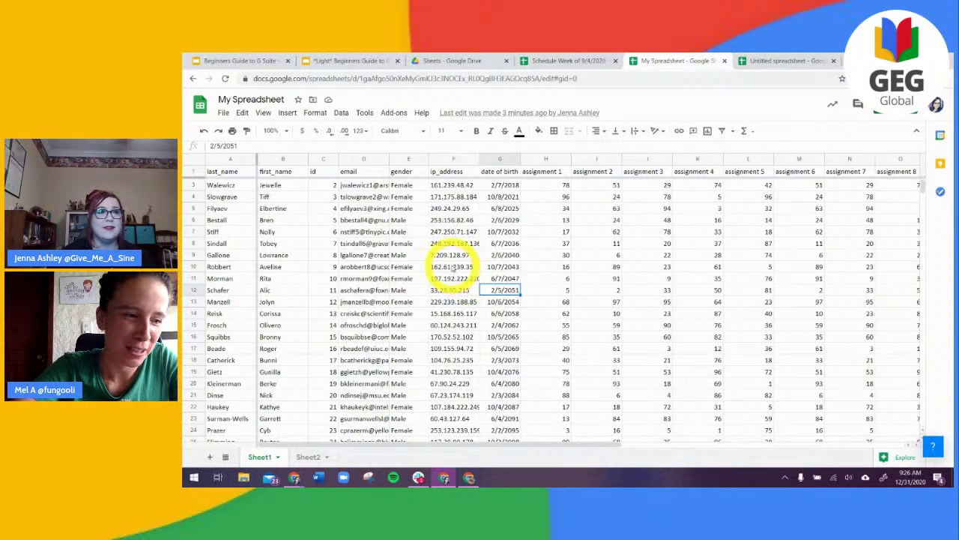
mouse_move(352, 278)
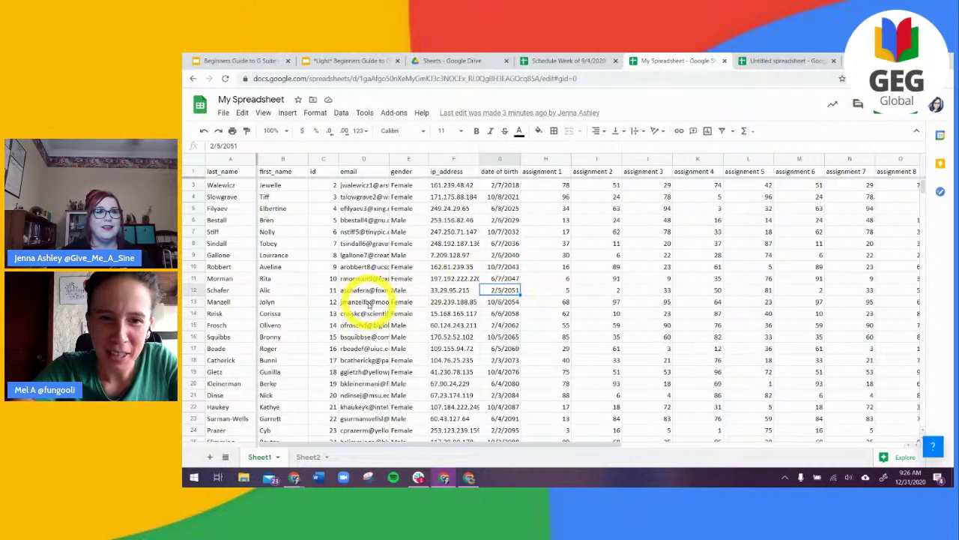
scroll(368, 289, up, 1)
mouse_move(365, 300)
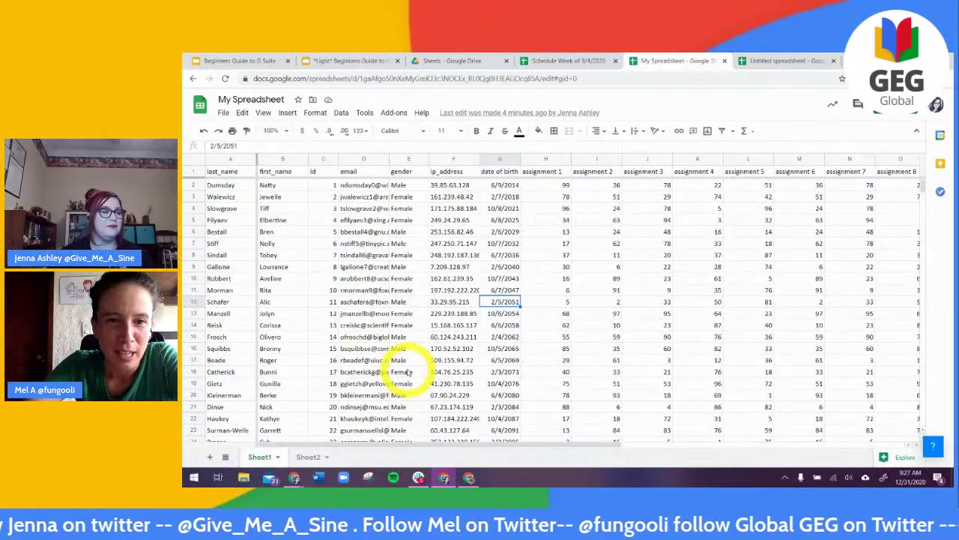
Switch to the *Light* Beginners Guide presentation and advance it to the "Collaboration & Security" slide
click(351, 61)
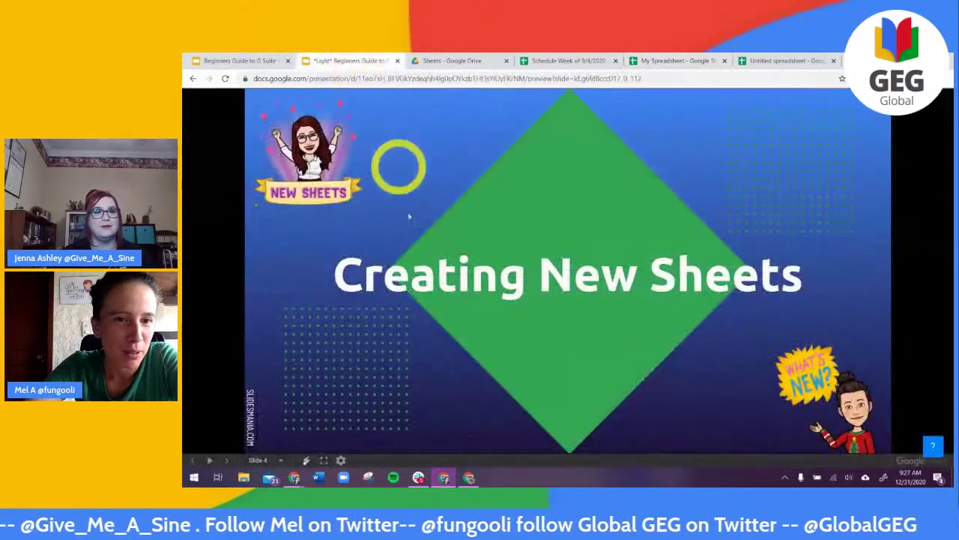
click(397, 310)
click(365, 333)
click(365, 333)
click(365, 333)
click(365, 333)
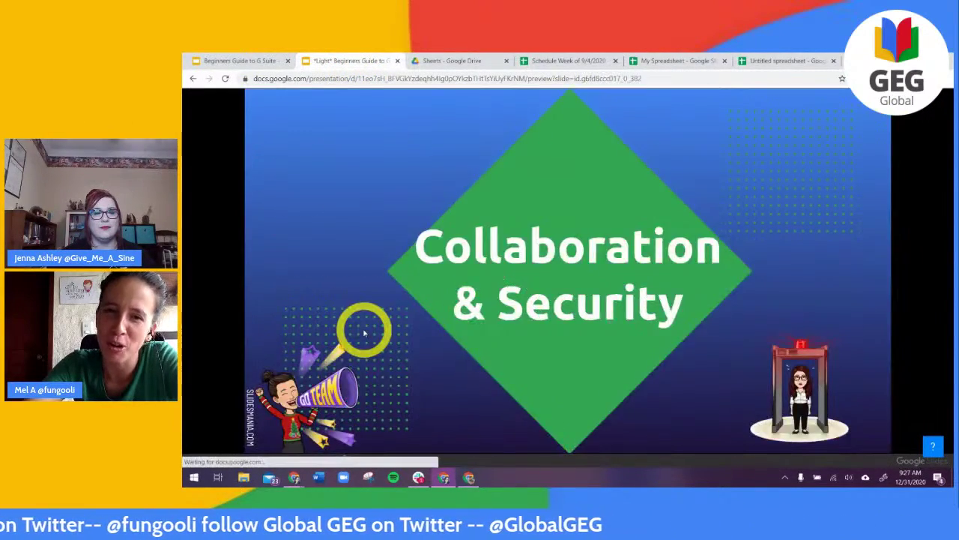